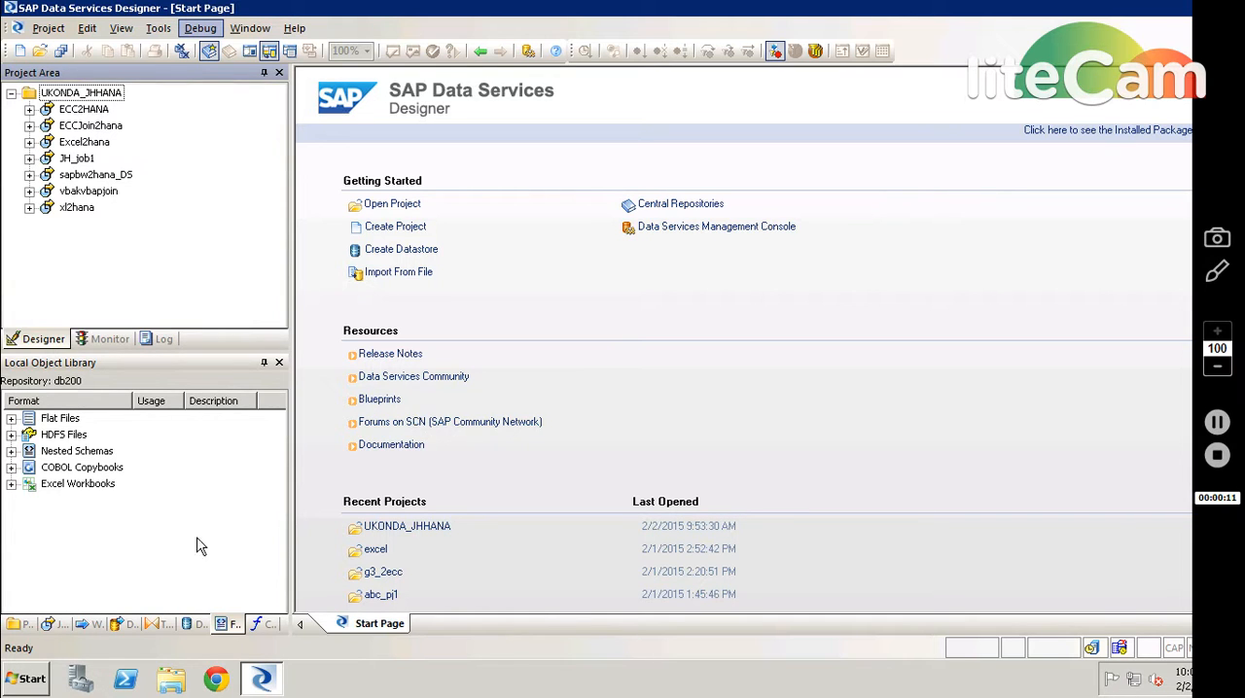
# Open the recent workbook Employeedata in Microsoft Excel
pyautogui.click(29, 681)
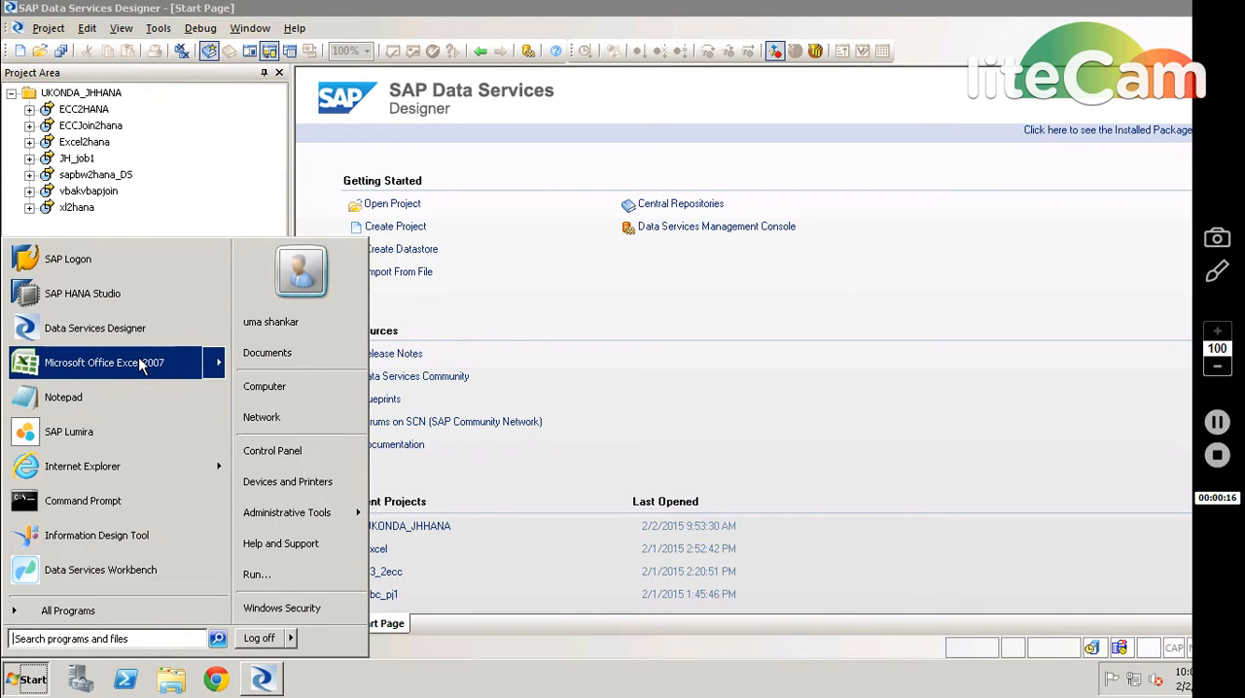
pyautogui.moveTo(141, 363)
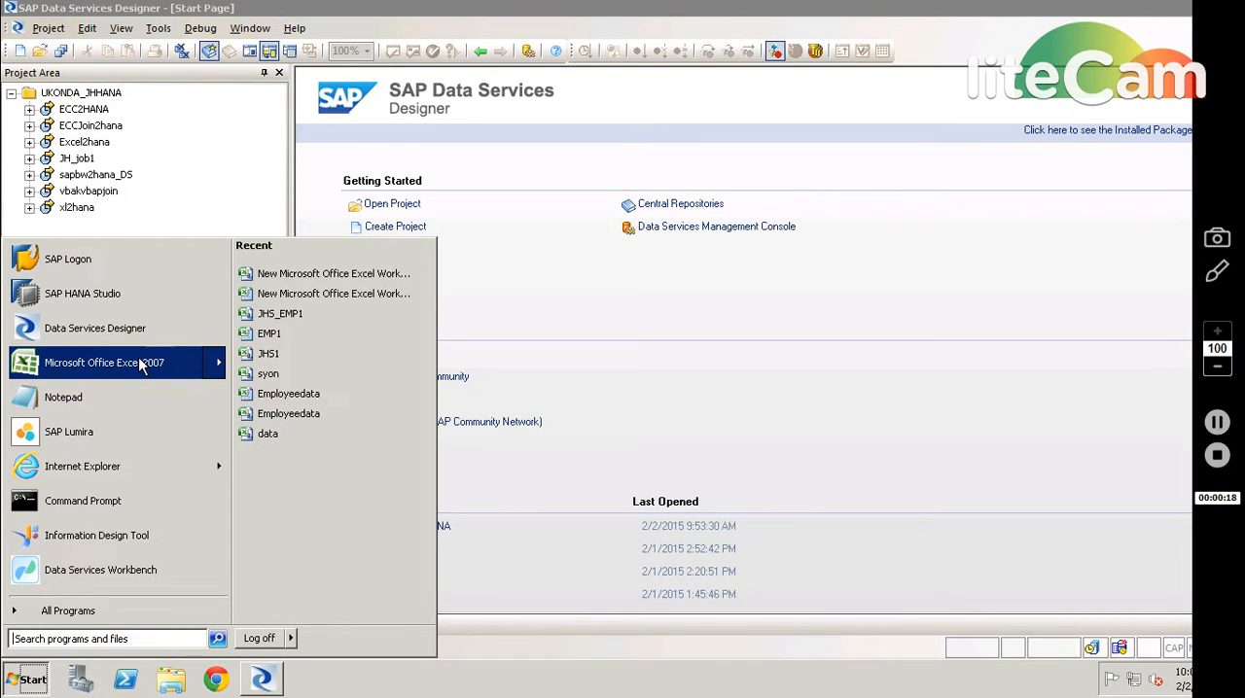
pyautogui.click(283, 397)
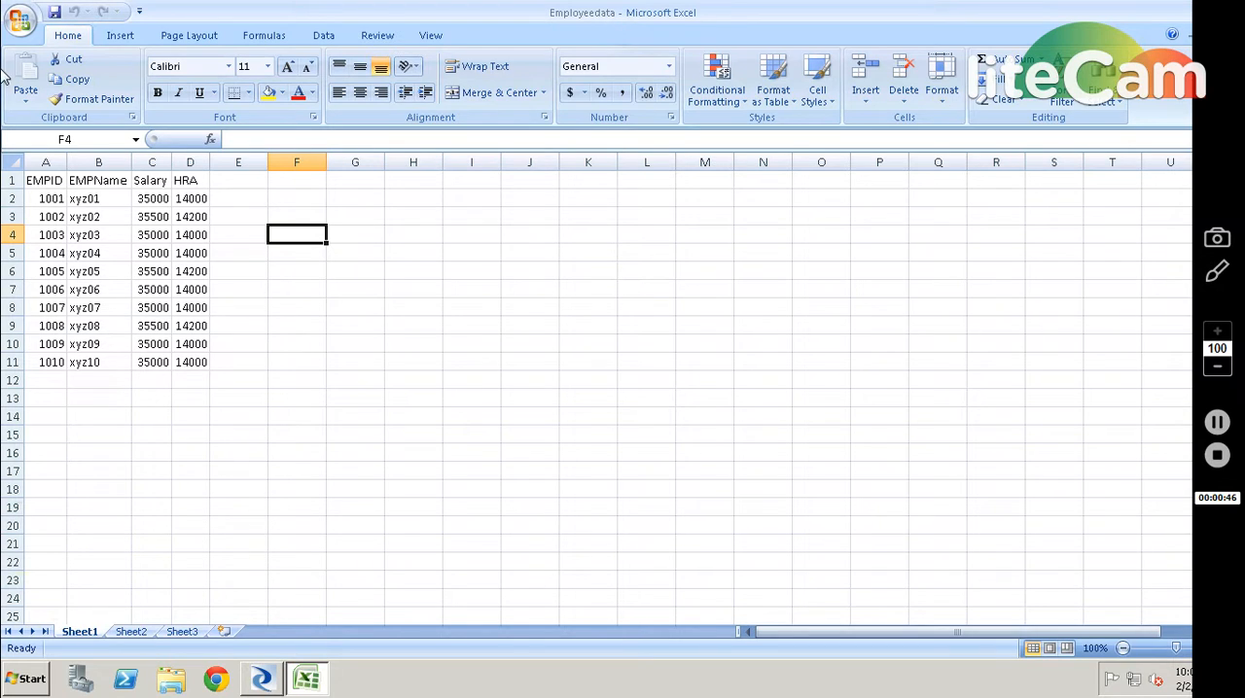
# Check the file location of Employeedata in the recent documents and select its data range A1:D11
pyautogui.click(20, 21)
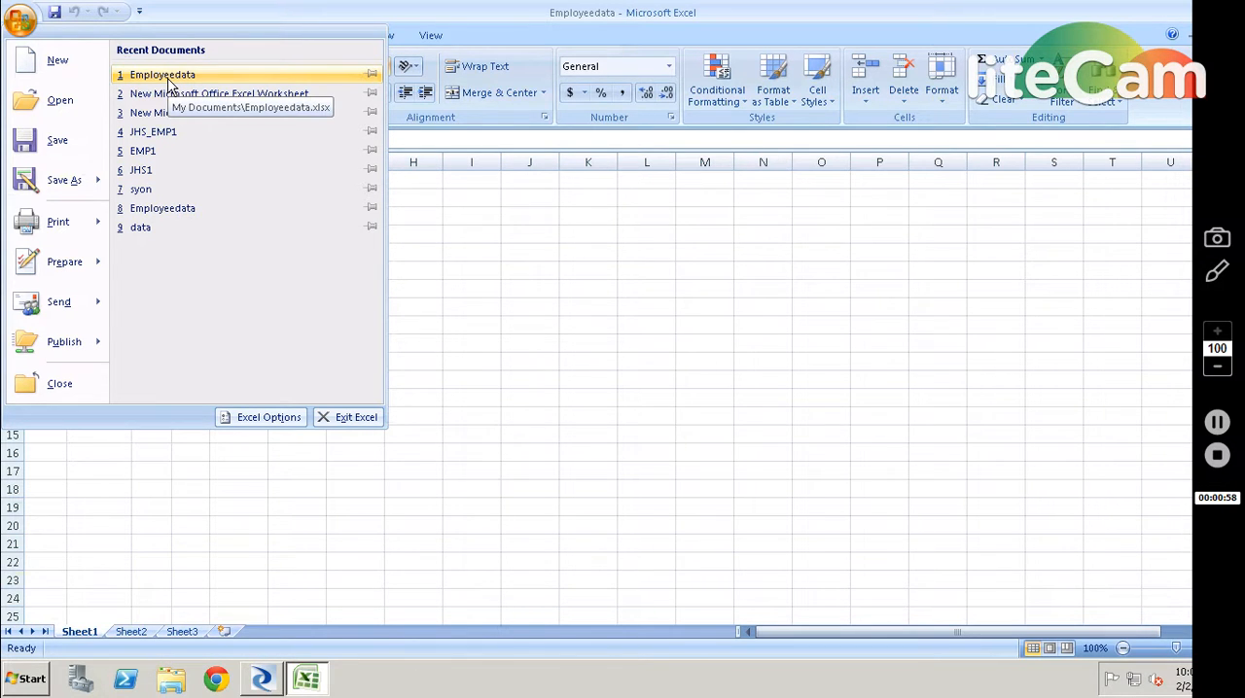
pyautogui.click(661, 311)
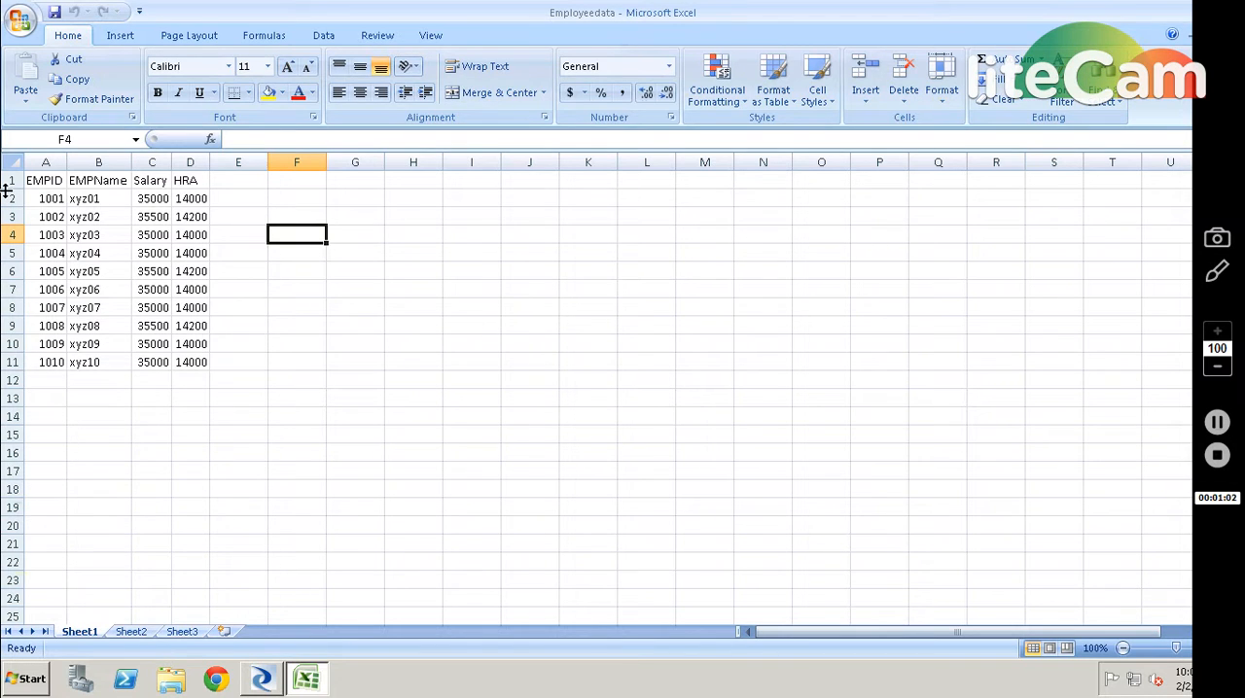
pyautogui.moveTo(37, 185); pyautogui.dragTo(198, 369)
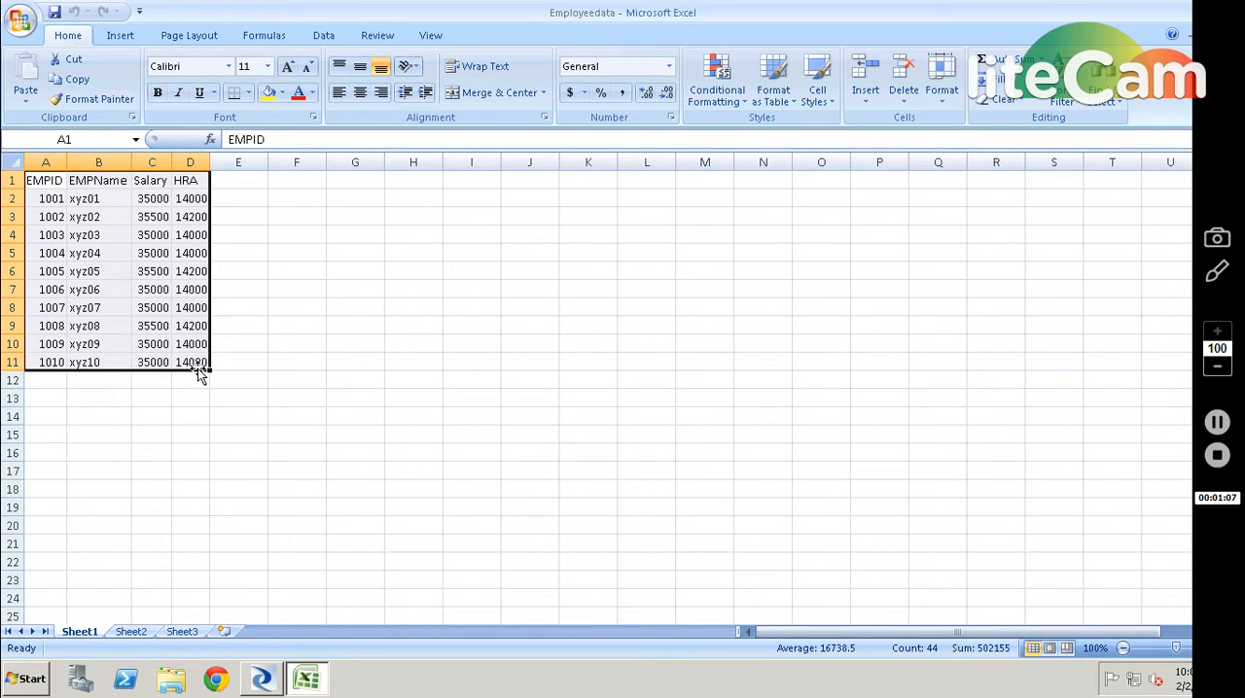
# Switch to SAP Data Services Designer and create a new Excel workbook format named JH_EmpData
pyautogui.click(261, 681)
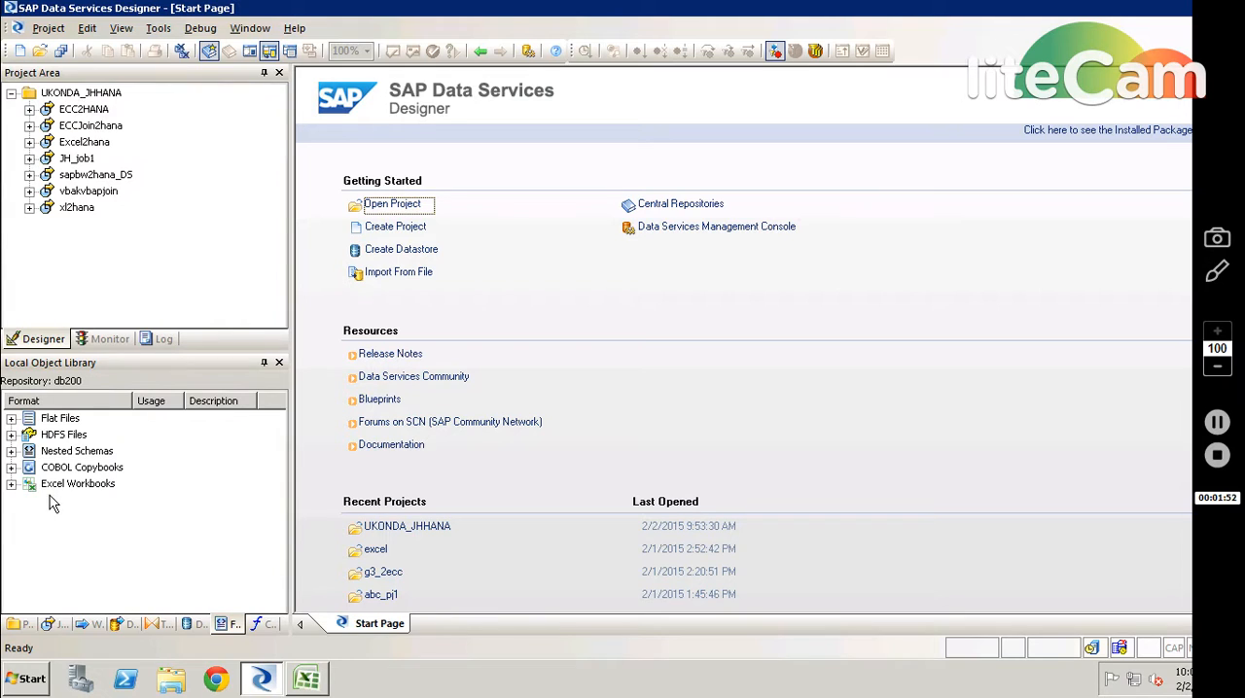
pyautogui.click(13, 498)
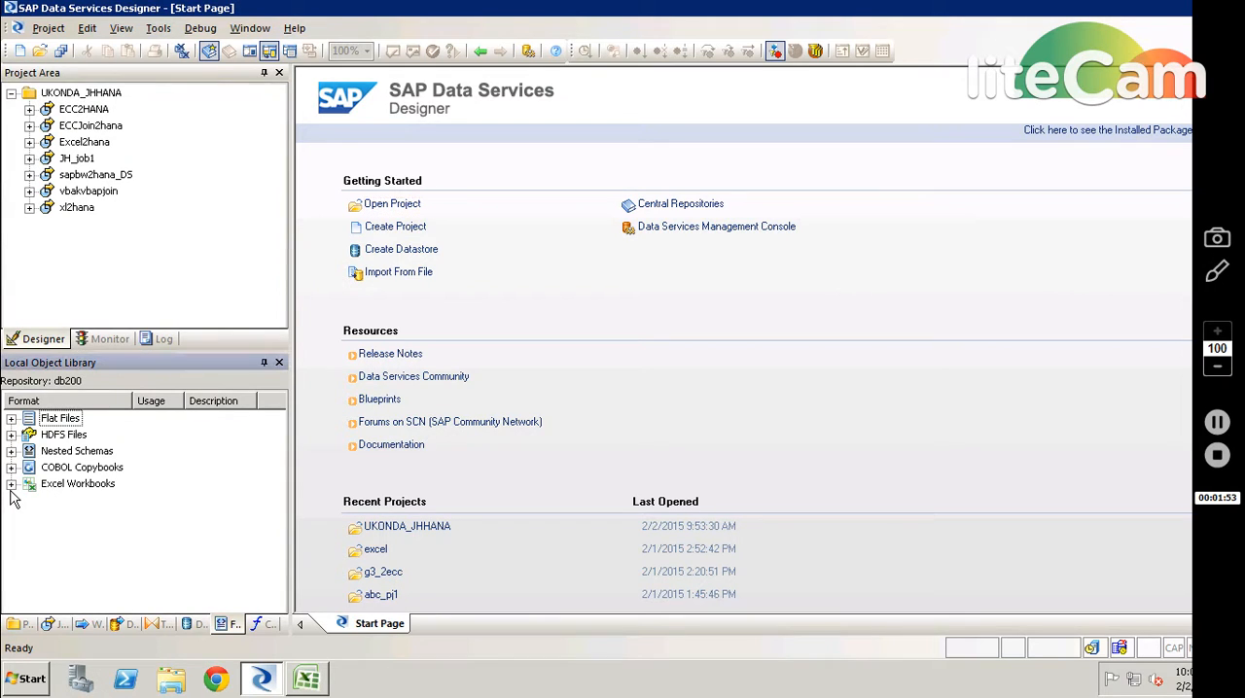
pyautogui.click(63, 485)
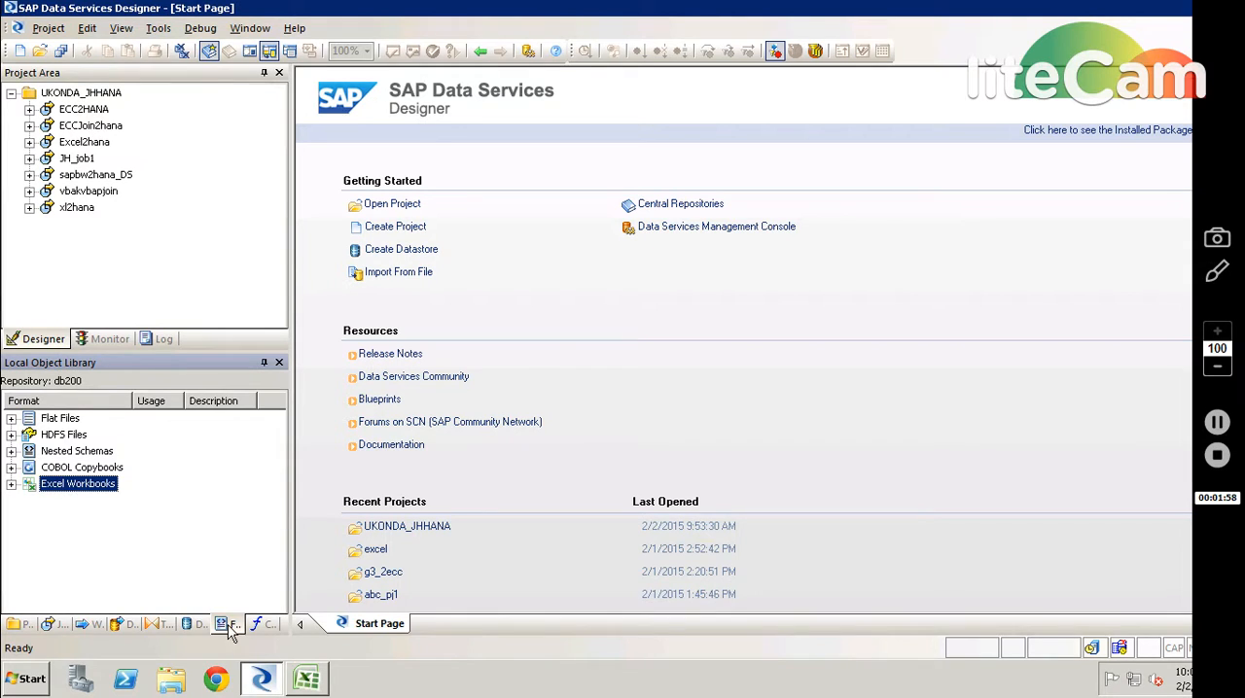
pyautogui.rightClick(97, 486)
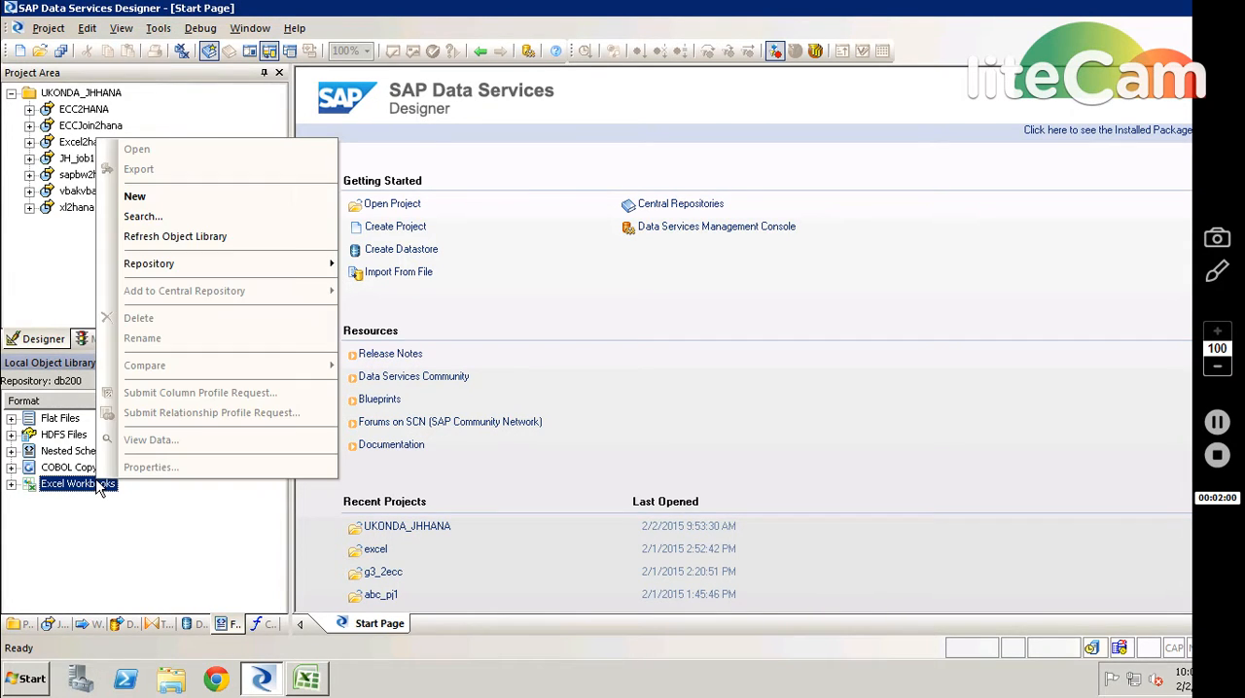
pyautogui.click(150, 199)
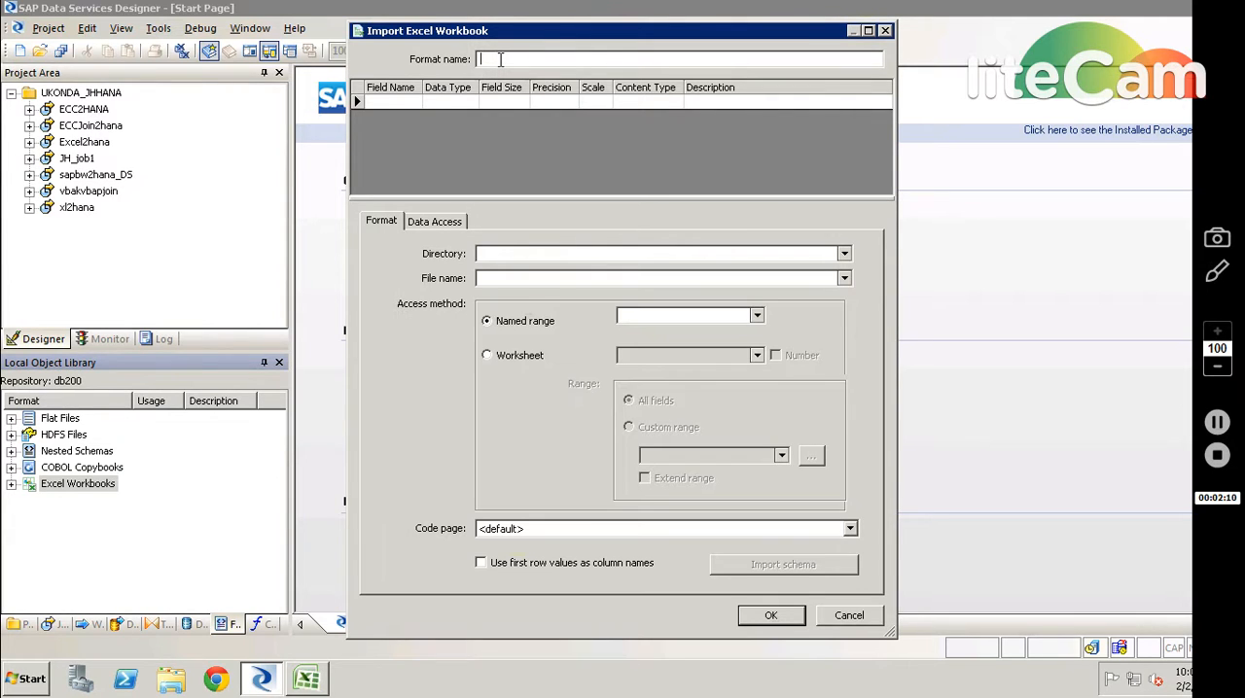
pyautogui.write('JH_EmpData')
# Add a first field named EmpID to the workbook format's schema
pyautogui.click(398, 103)
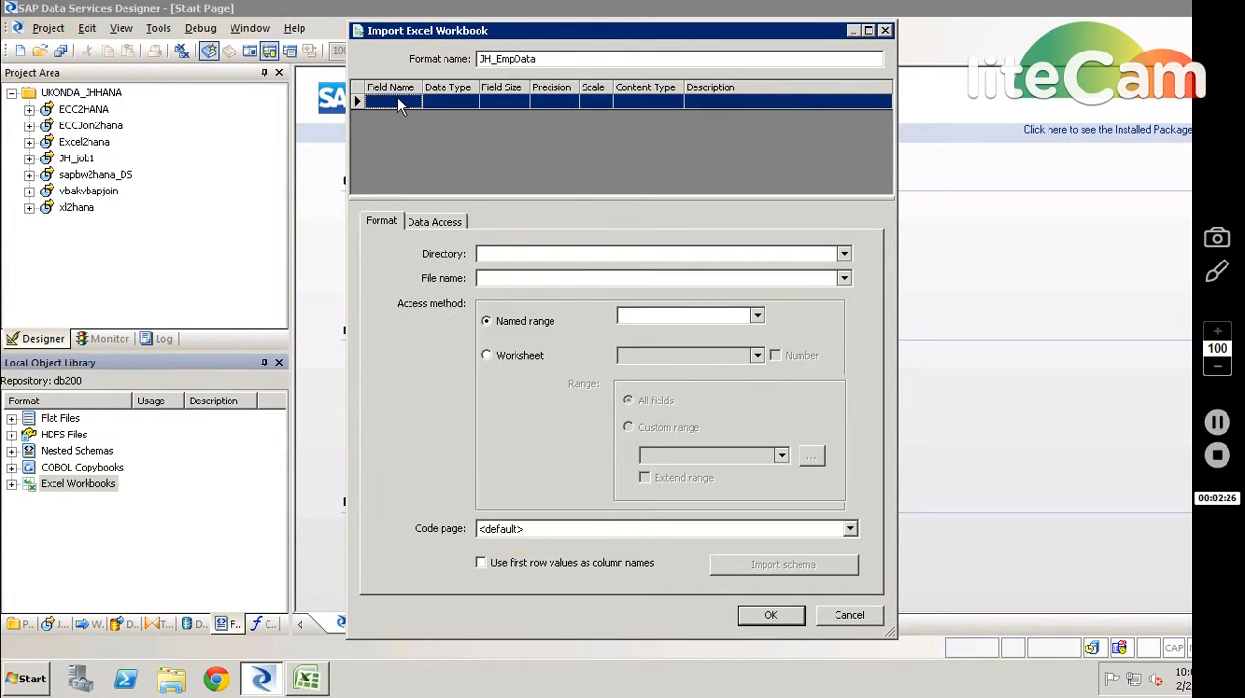
pyautogui.click(373, 100)
pyautogui.write('E')
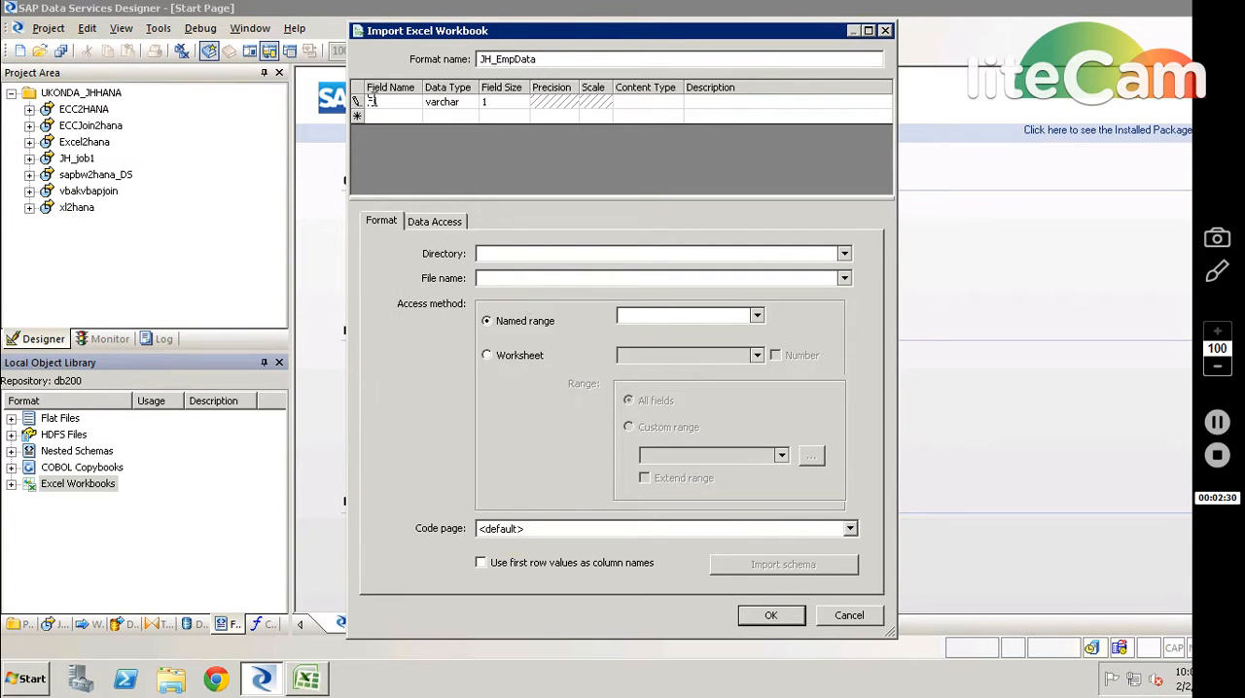
pyautogui.write('IDD')
pyautogui.click(408, 101)
pyautogui.press('BackSpace')
pyautogui.press('BackSpace')
pyautogui.press('BackSpace')
pyautogui.press('BackSpace')
pyautogui.write('mpID')
pyautogui.press('Tab')
# Keep varchar as the EmpID field's data type and set its field size to 15
pyautogui.click(442, 107)
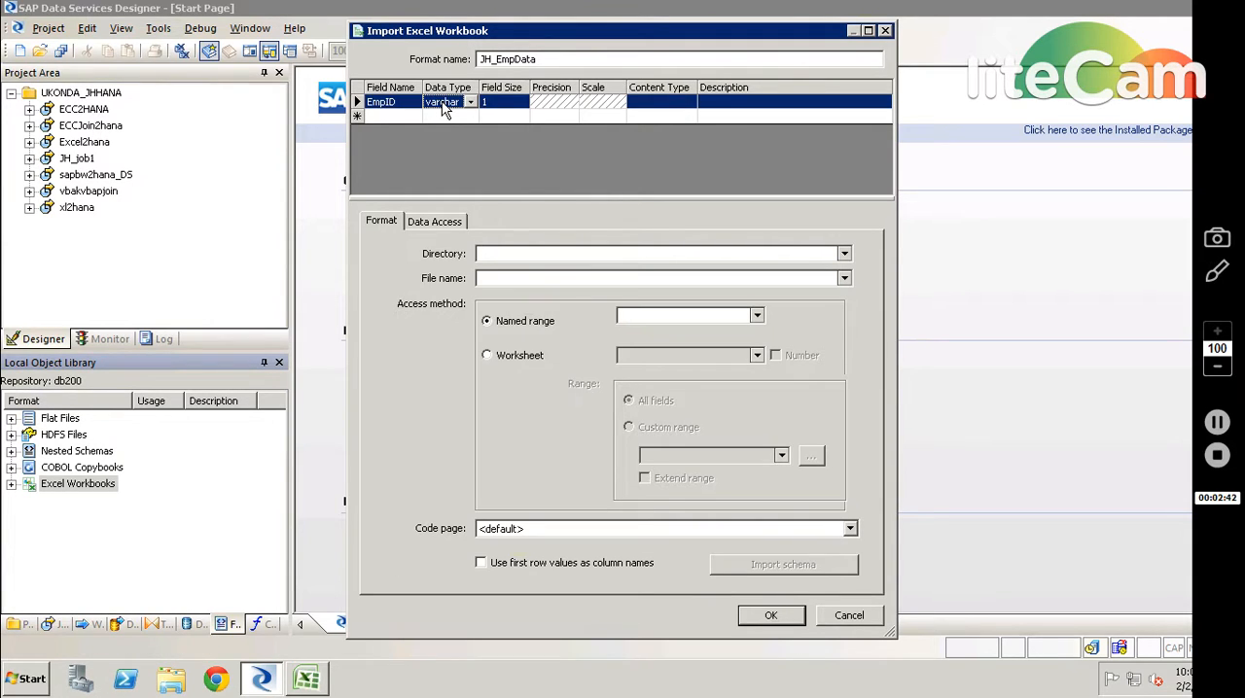
pyautogui.click(471, 104)
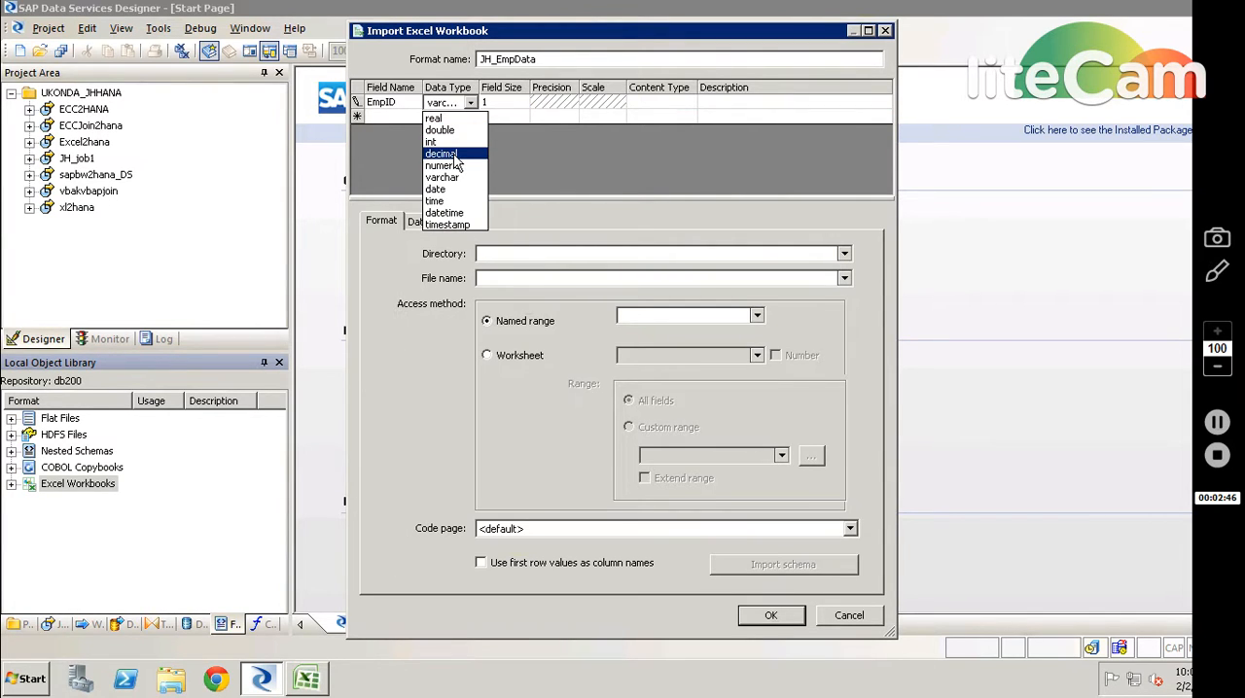
pyautogui.click(450, 177)
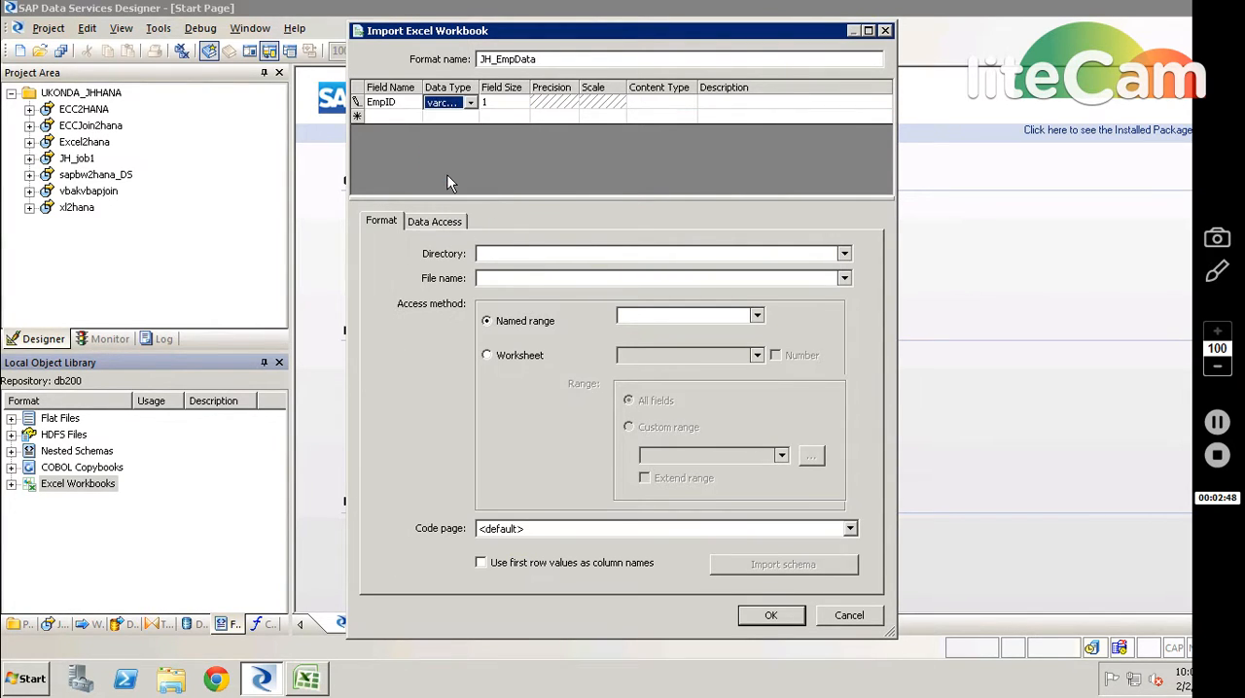
pyautogui.click(505, 101)
pyautogui.click(505, 101)
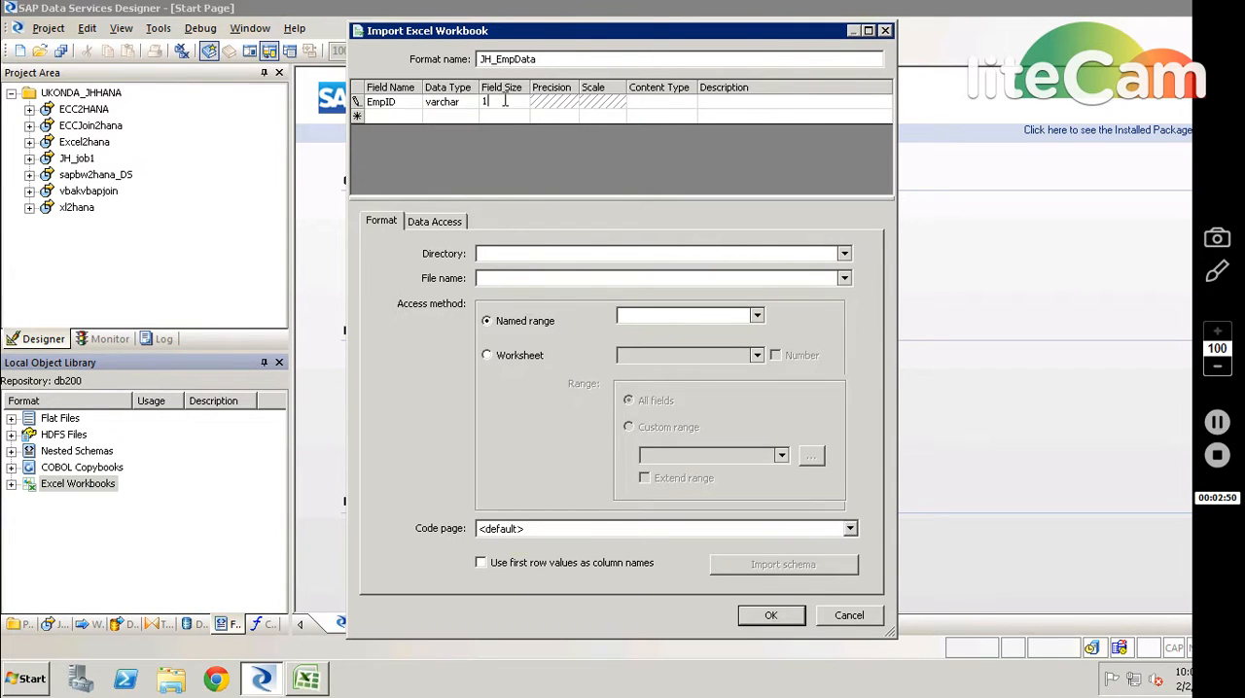
pyautogui.press('BackSpace')
pyautogui.write('15')
pyautogui.click(500, 116)
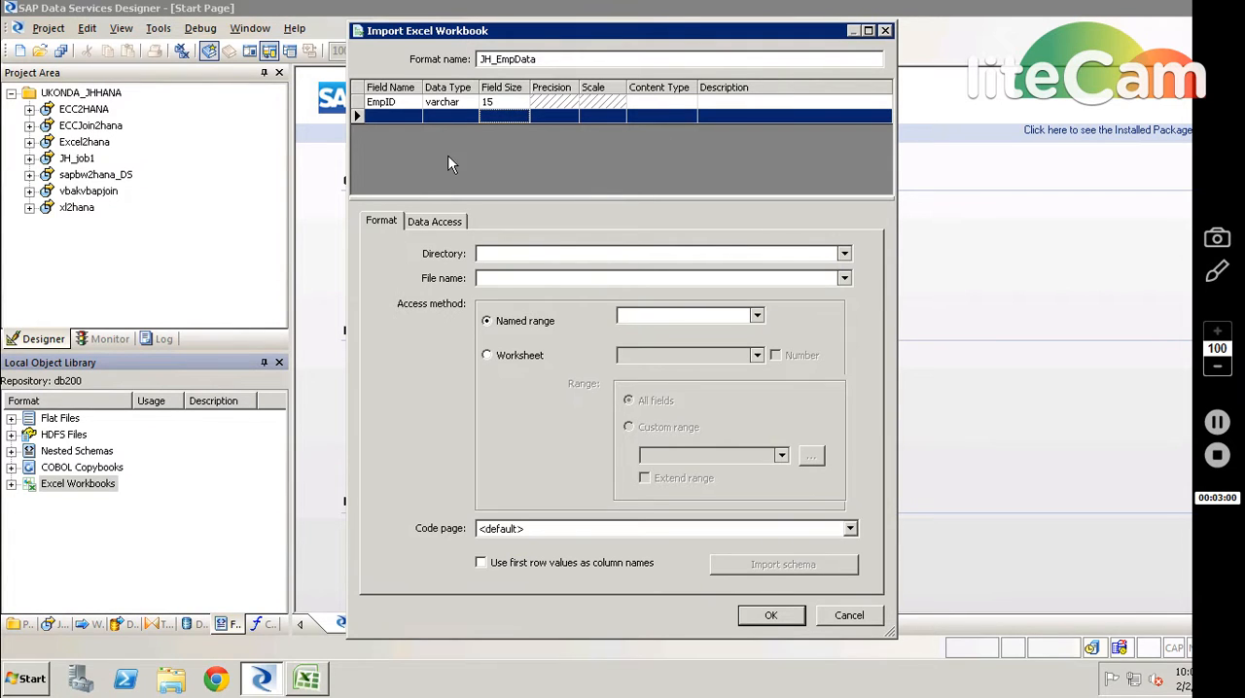
# Add a second field named Salary with the data type double
pyautogui.click(400, 115)
pyautogui.write('F1')
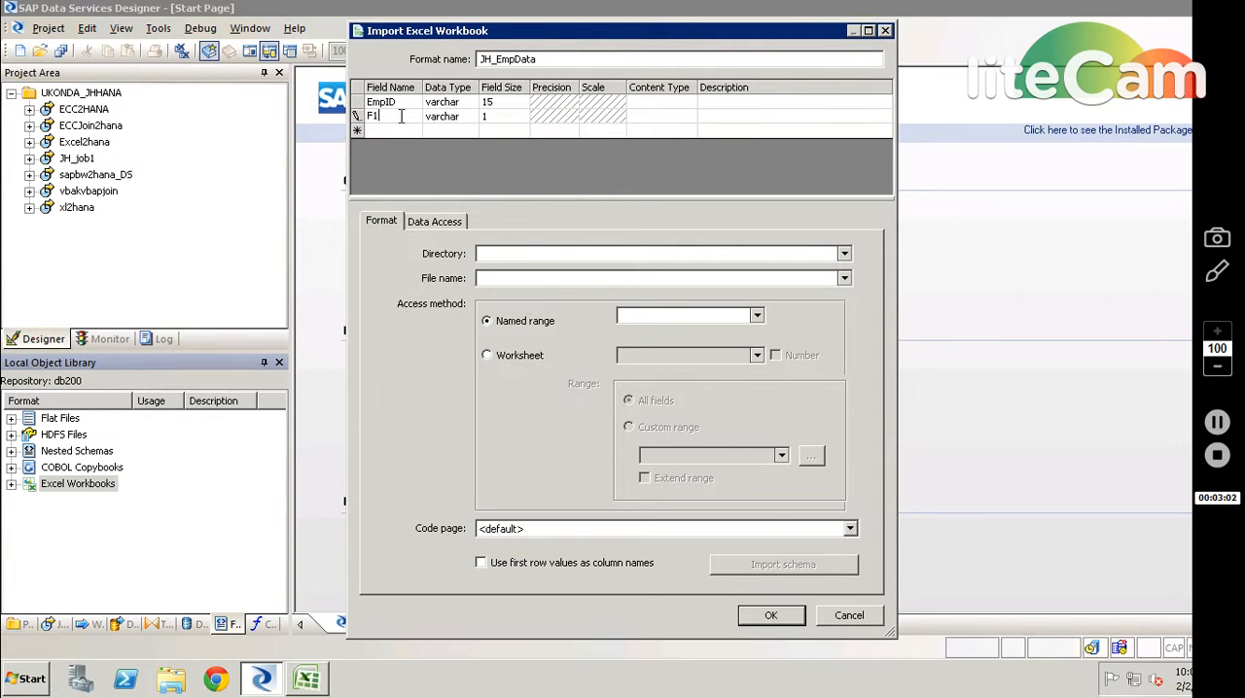
pyautogui.press('BackSpace')
pyautogui.press('BackSpace')
pyautogui.write('Salary')
pyautogui.press('Tab')
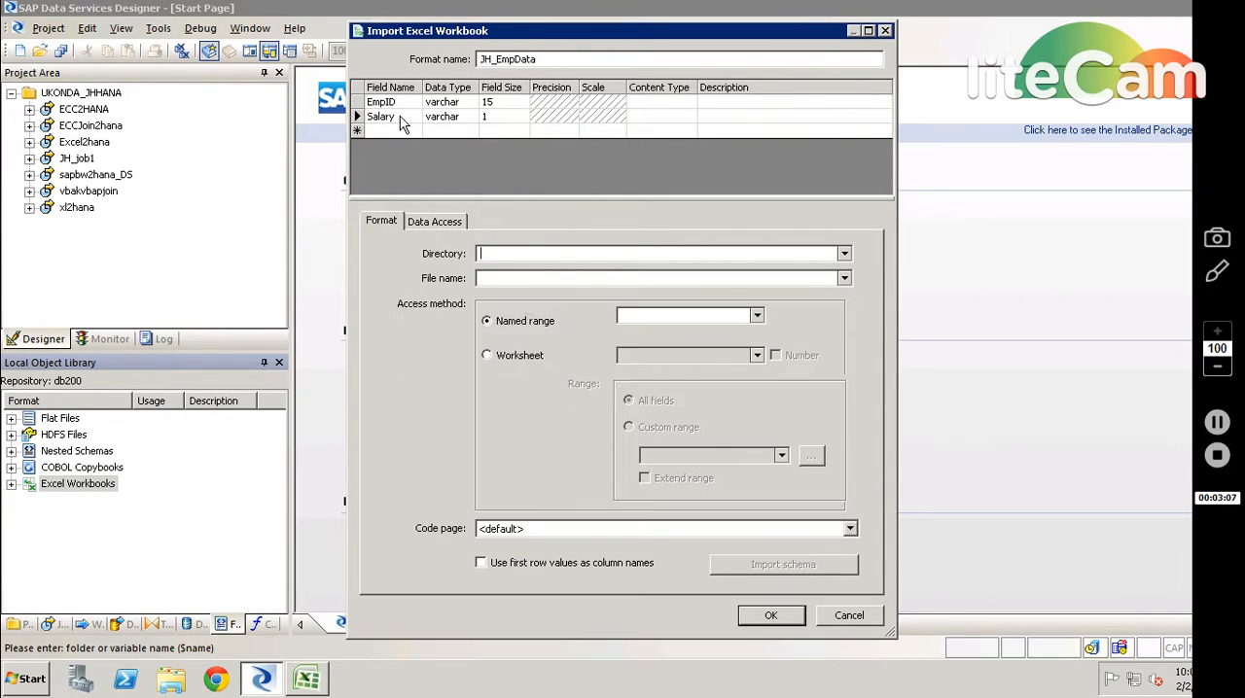
pyautogui.click(449, 120)
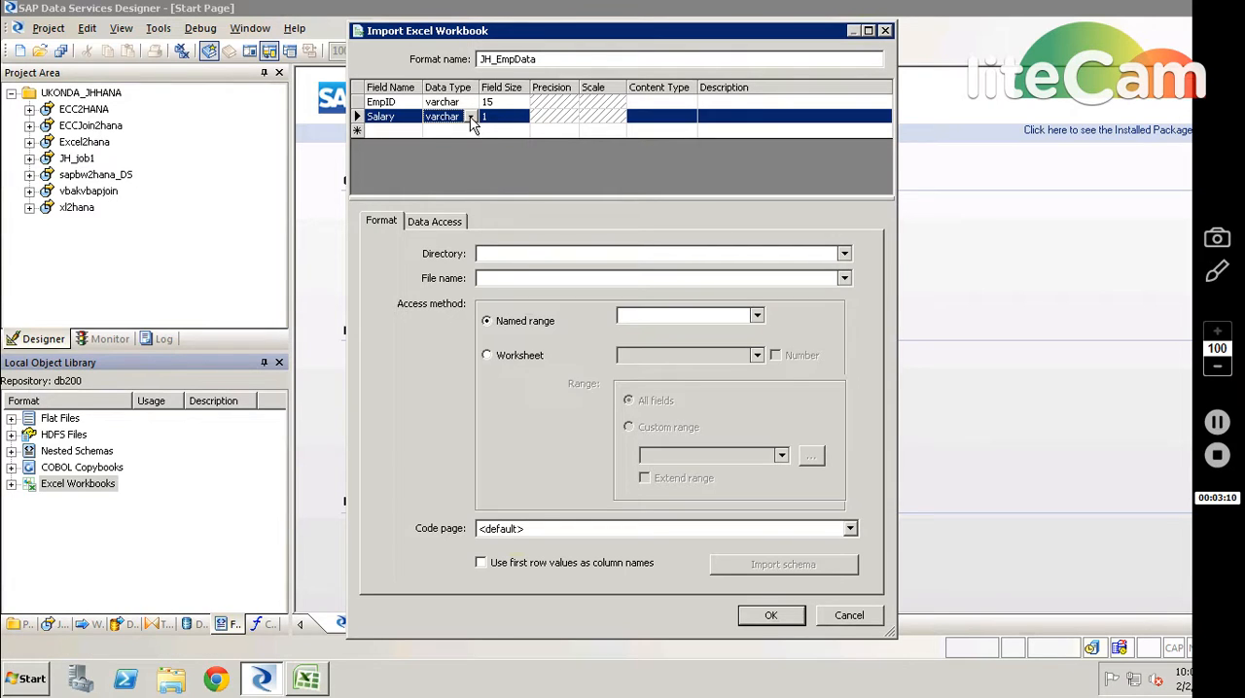
pyautogui.click(470, 118)
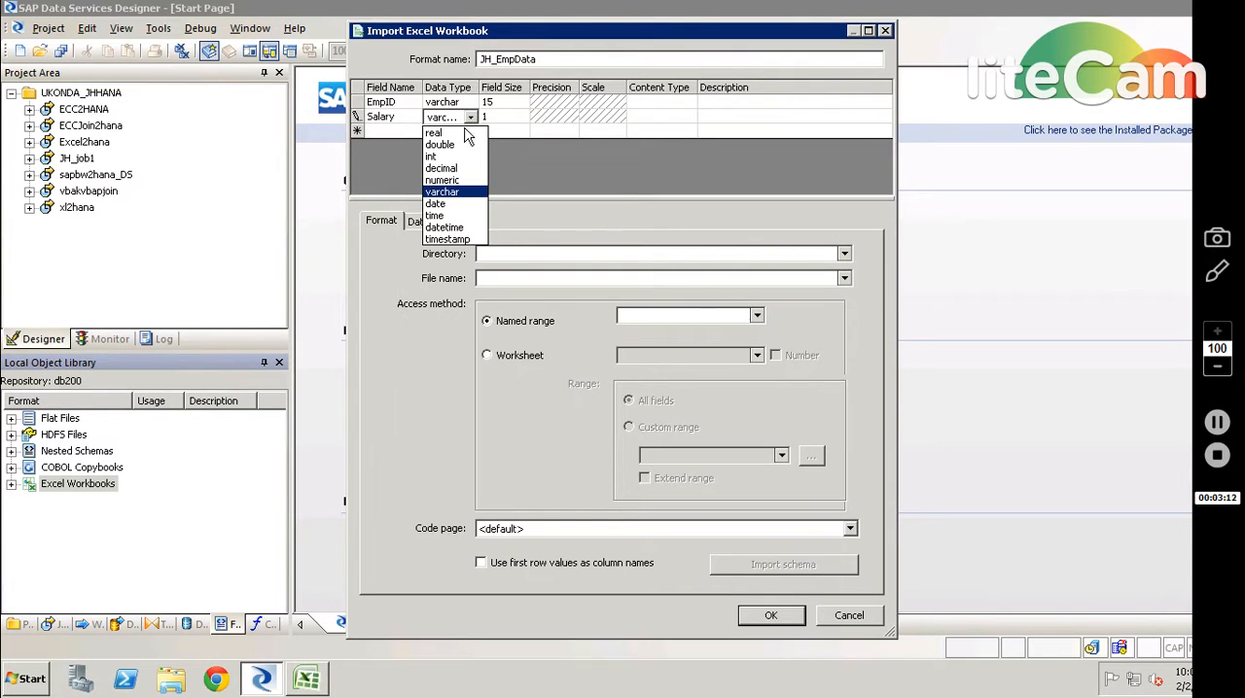
pyautogui.click(450, 145)
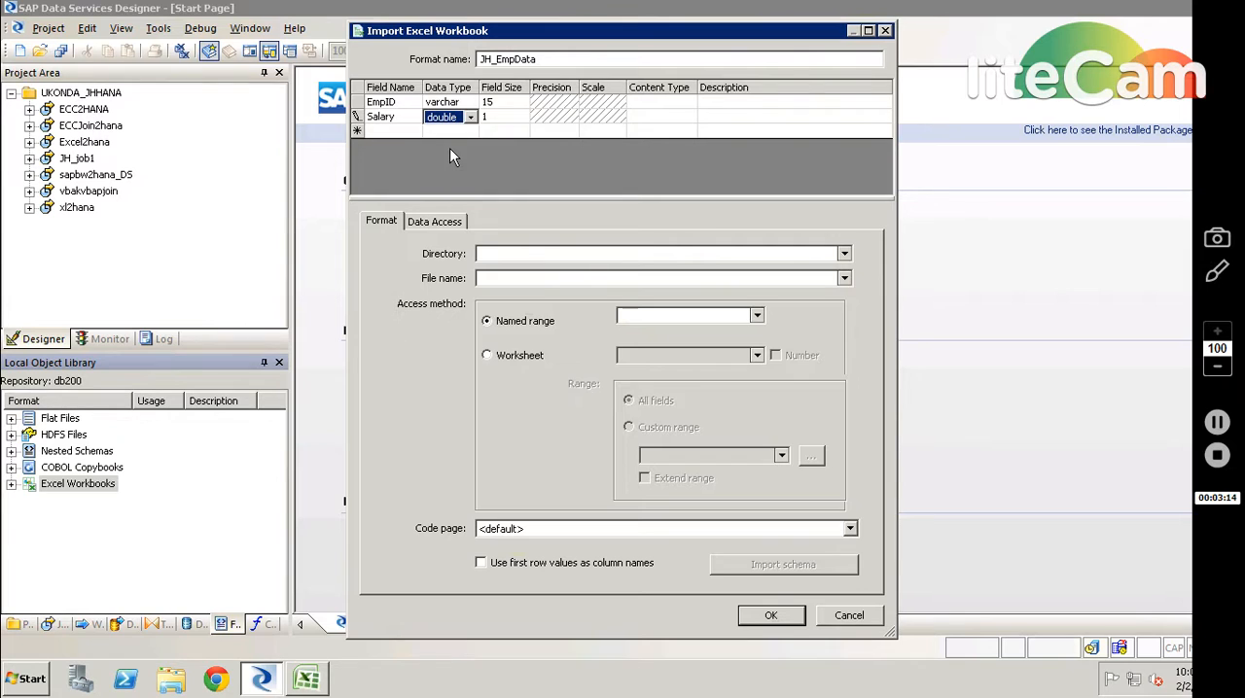
pyautogui.click(499, 126)
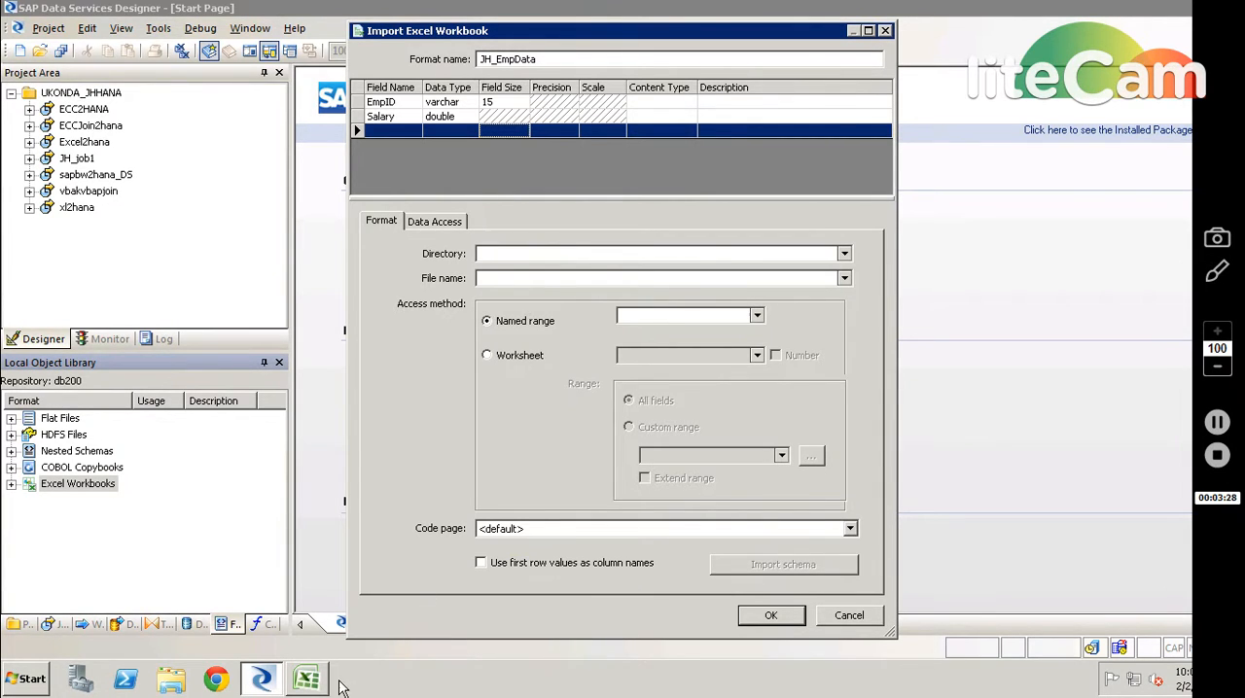
# Recheck the Employeedata sheet in Excel, and set the format's directory to the user's My Documents folder in Data Services Designer
pyautogui.click(308, 679)
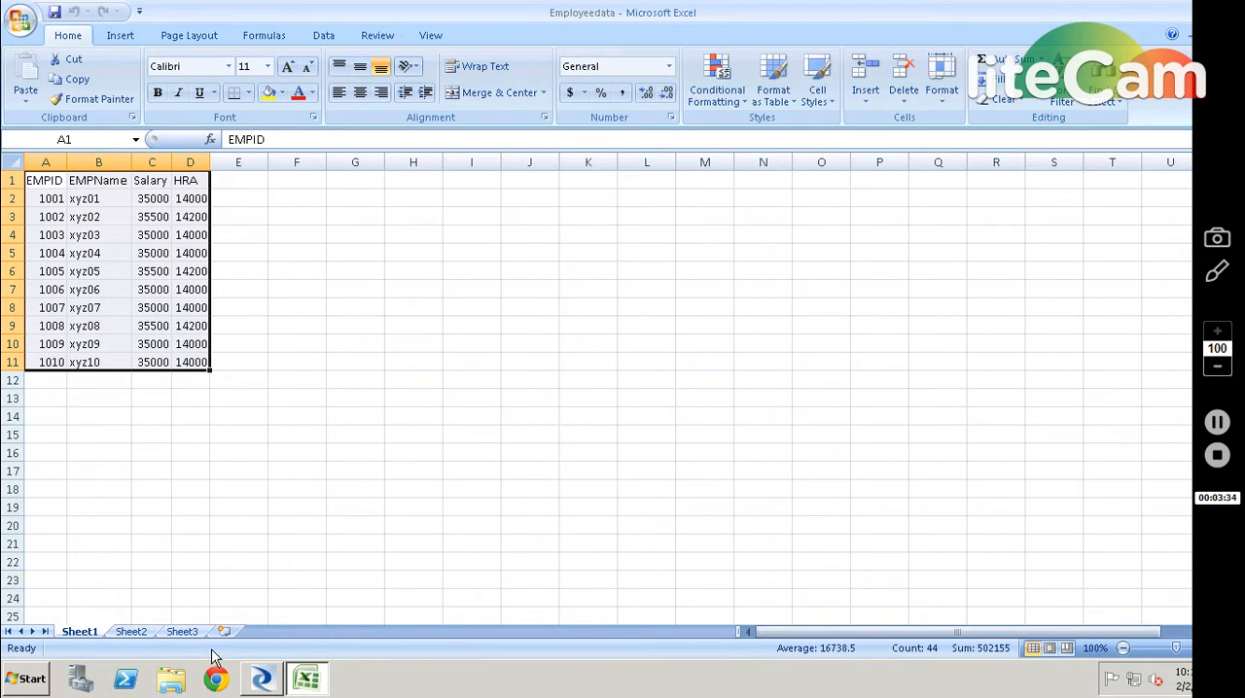
pyautogui.click(262, 681)
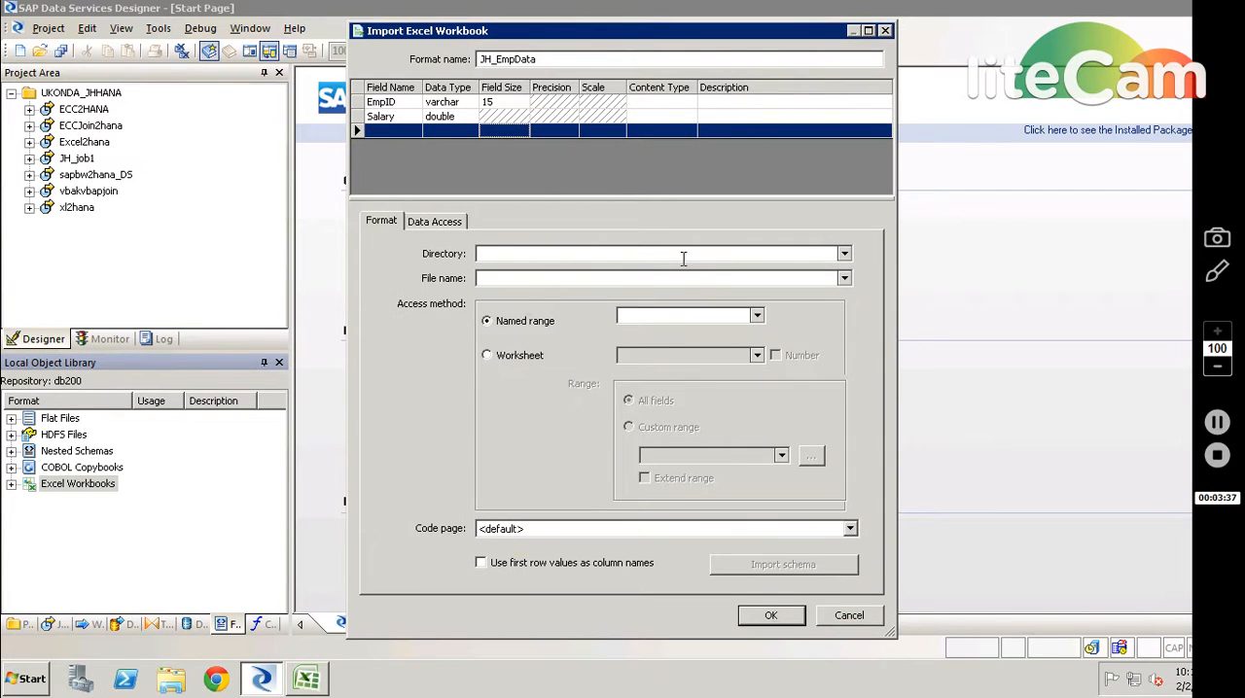
pyautogui.click(843, 257)
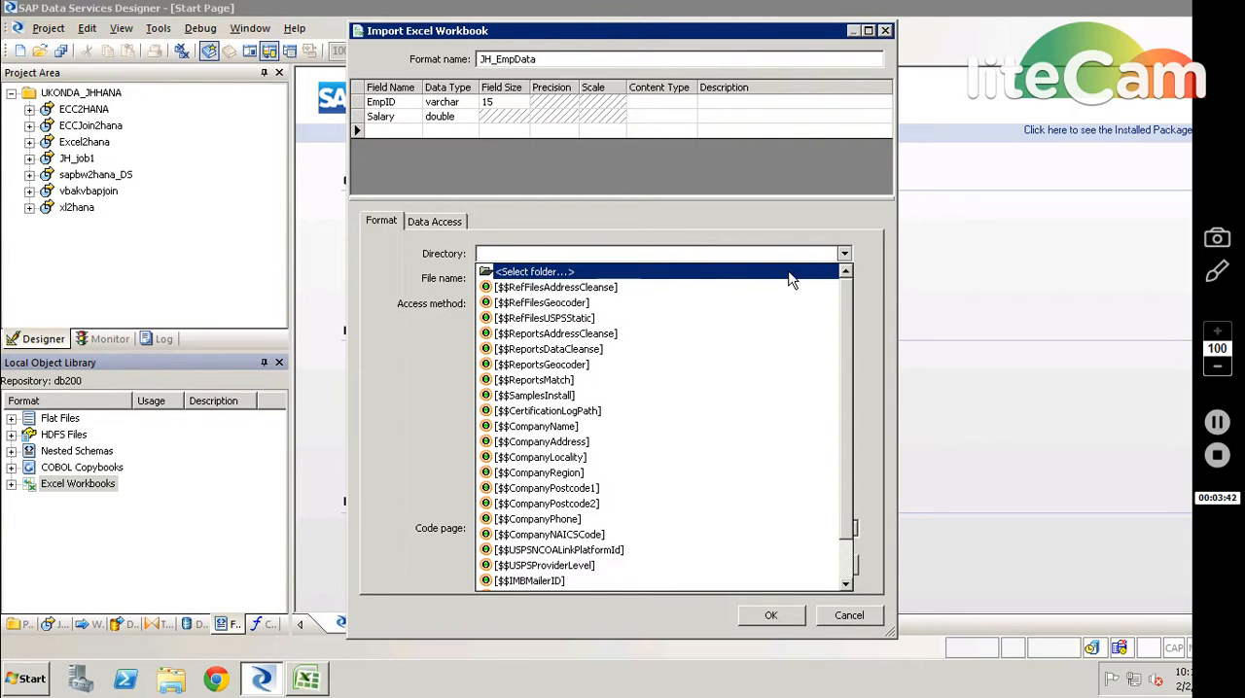
pyautogui.click(790, 273)
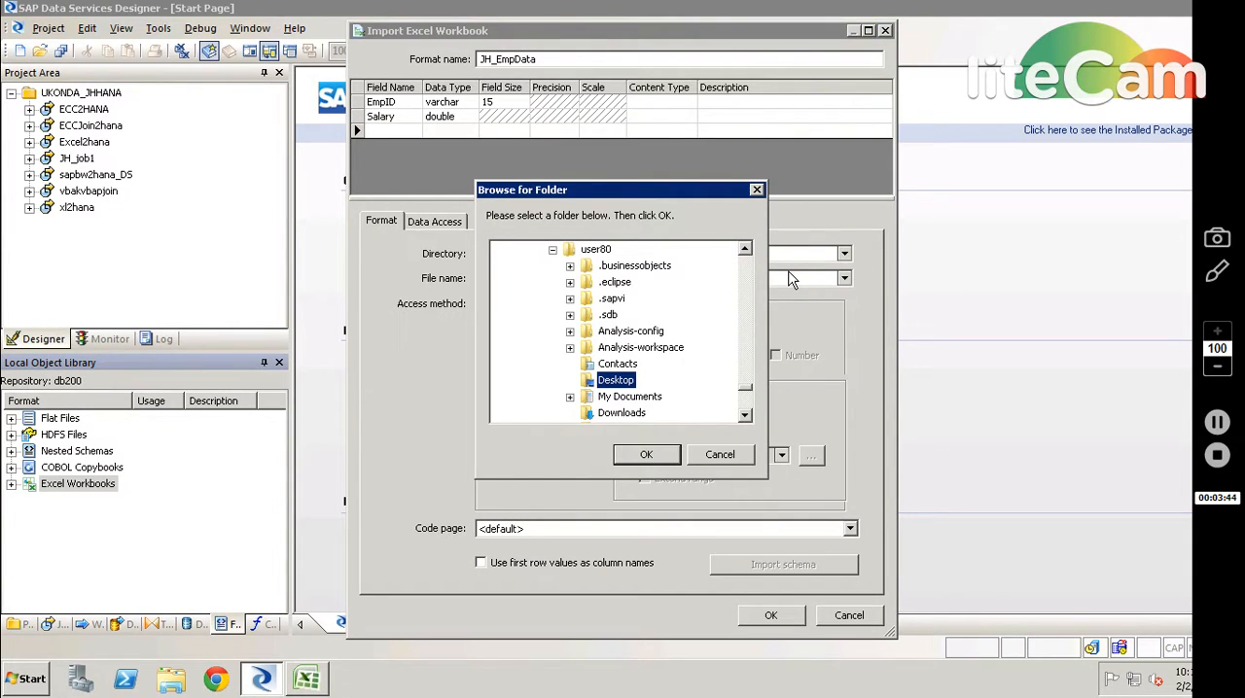
pyautogui.click(654, 400)
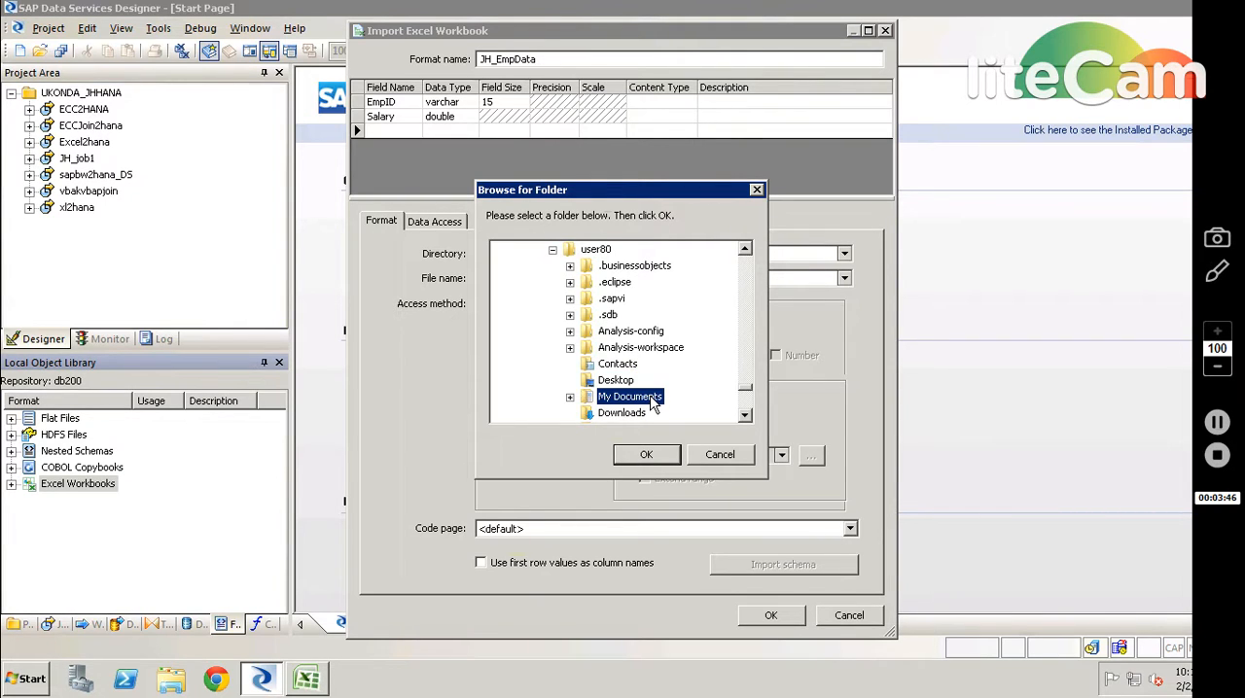
pyautogui.click(640, 454)
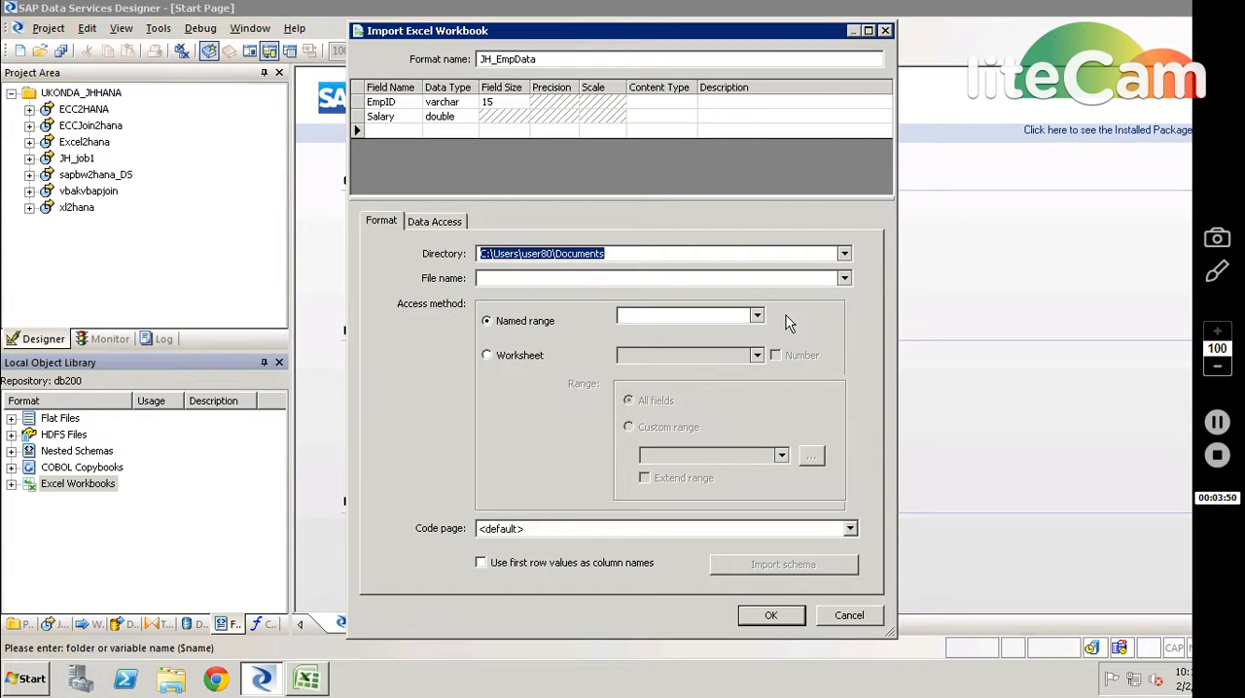
# Choose Employeedata.xlsx from My Documents as the format's source file
pyautogui.click(845, 280)
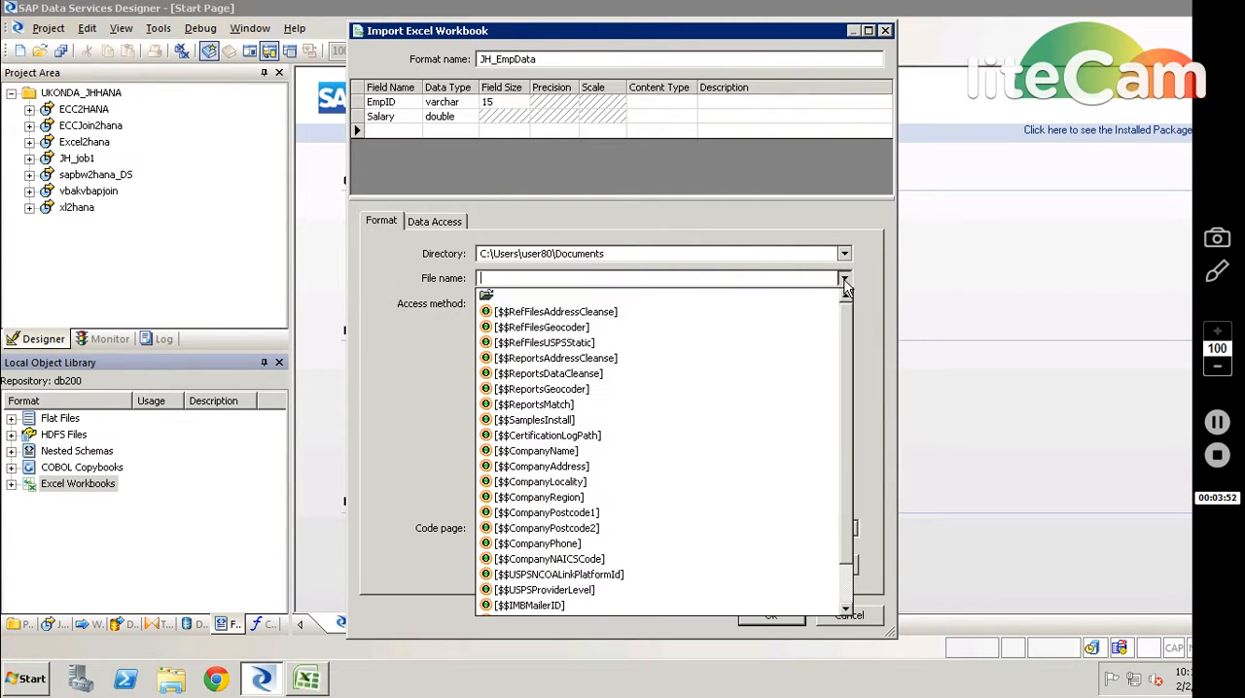
pyautogui.click(796, 297)
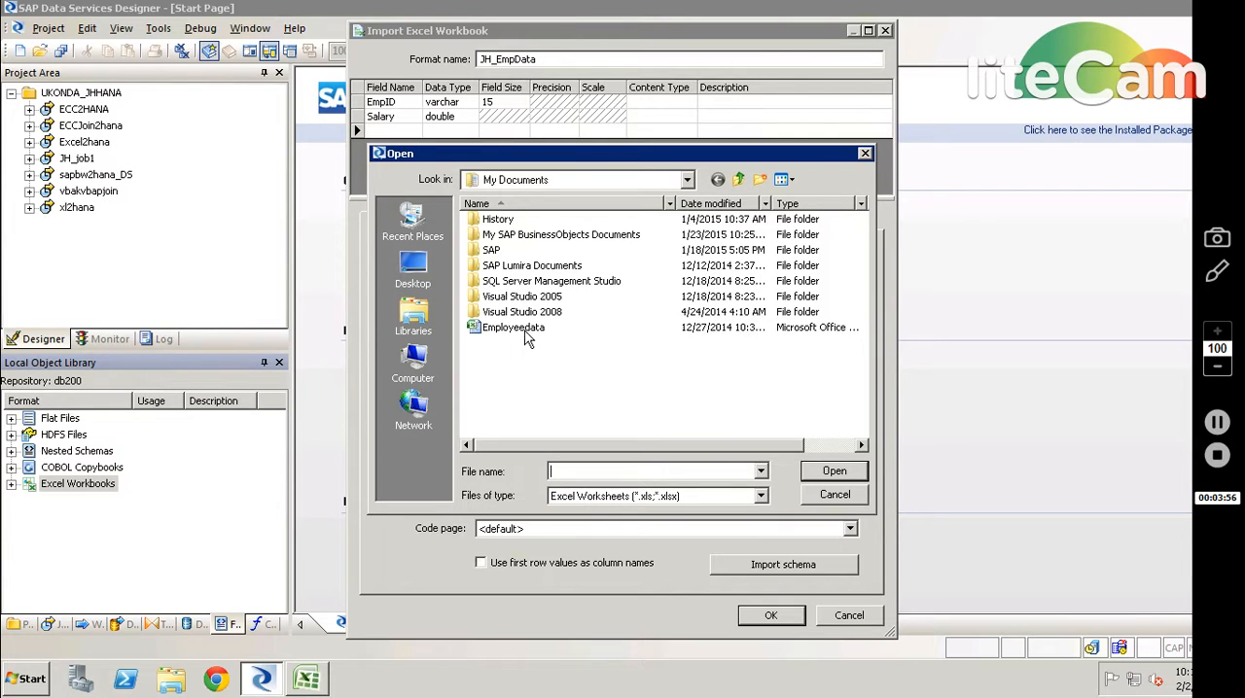
pyautogui.click(526, 332)
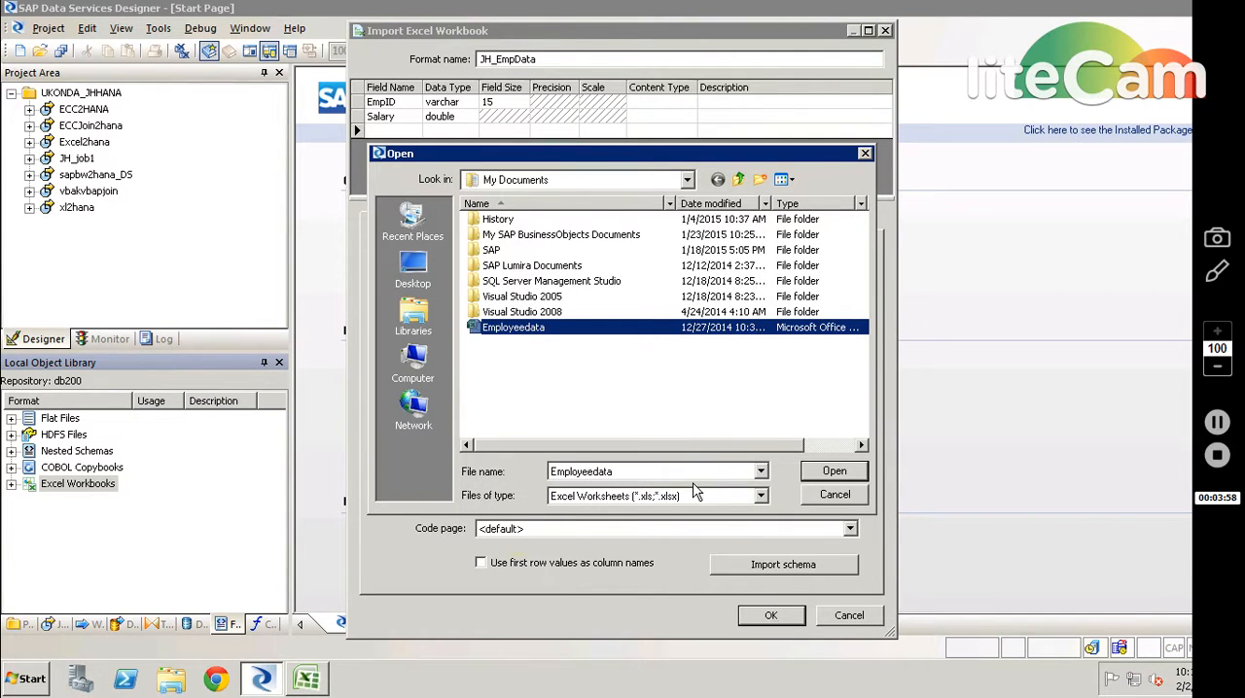
pyautogui.click(835, 473)
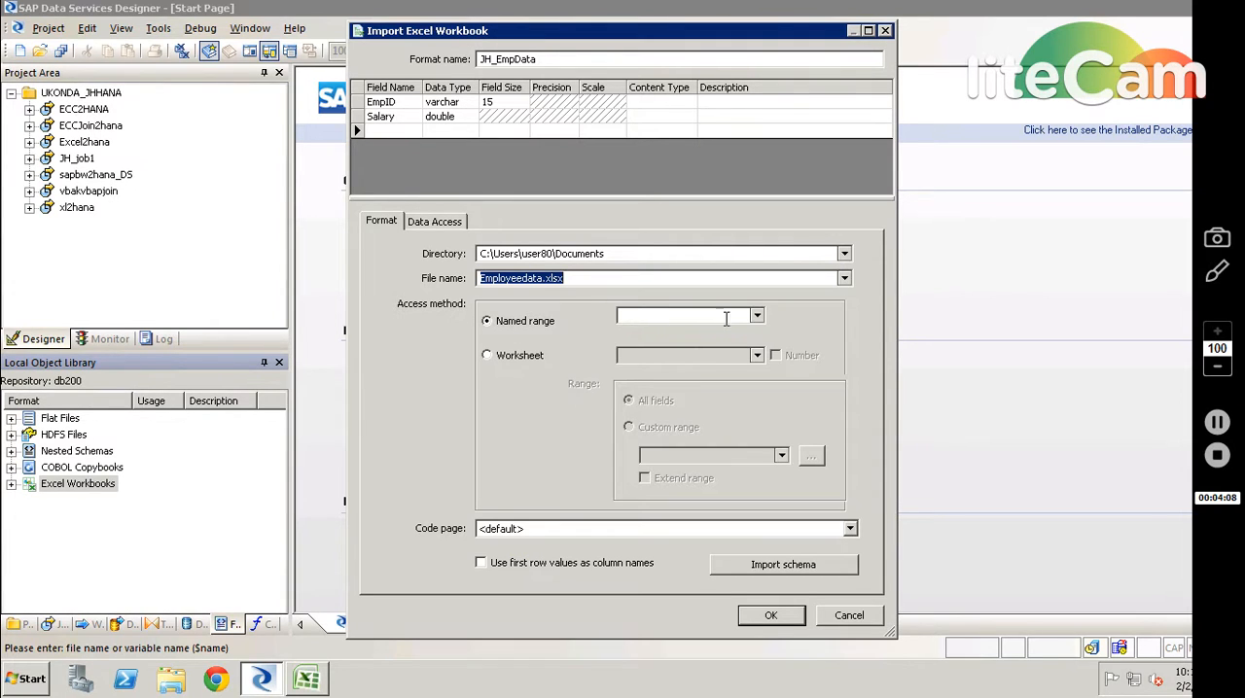
pyautogui.click(757, 316)
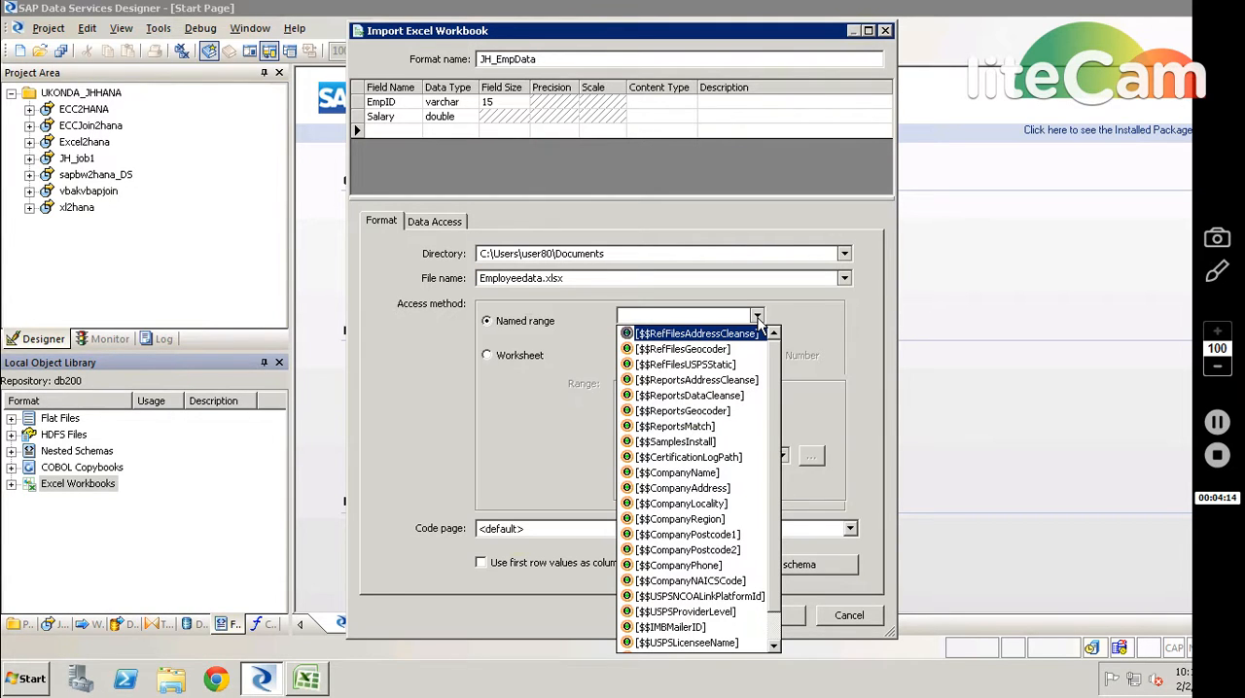
pyautogui.scroll(-1, 777, 556)
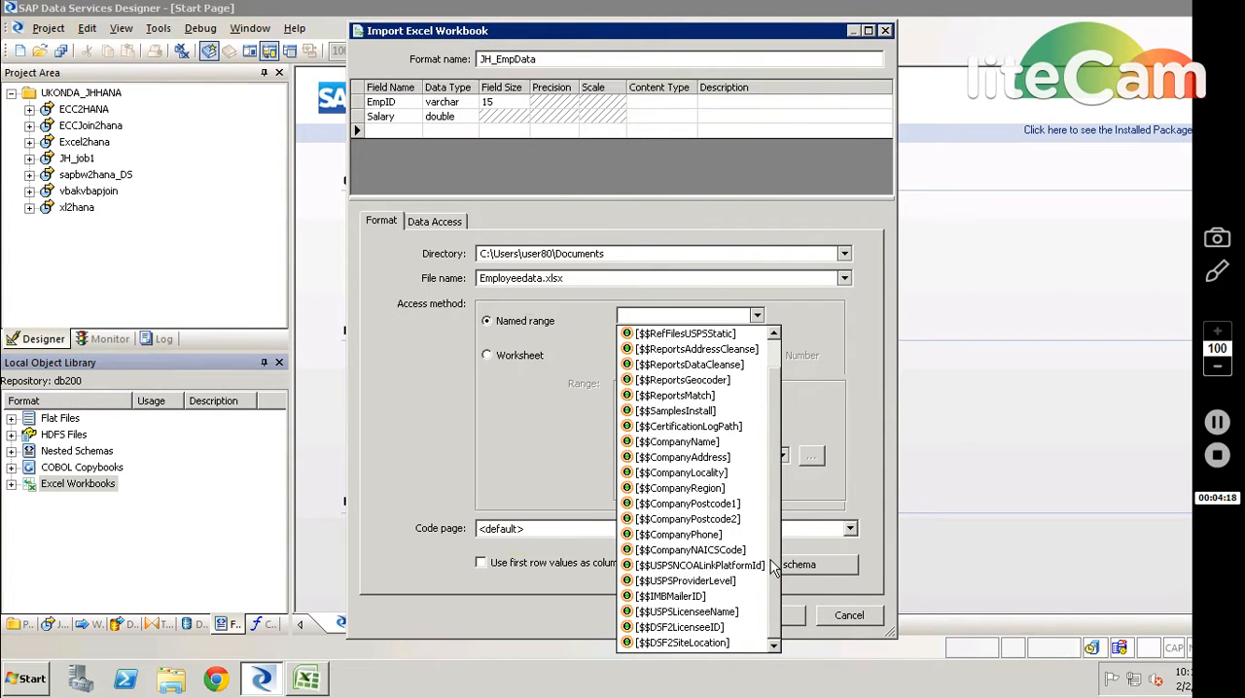
pyautogui.scroll(1, 770, 561)
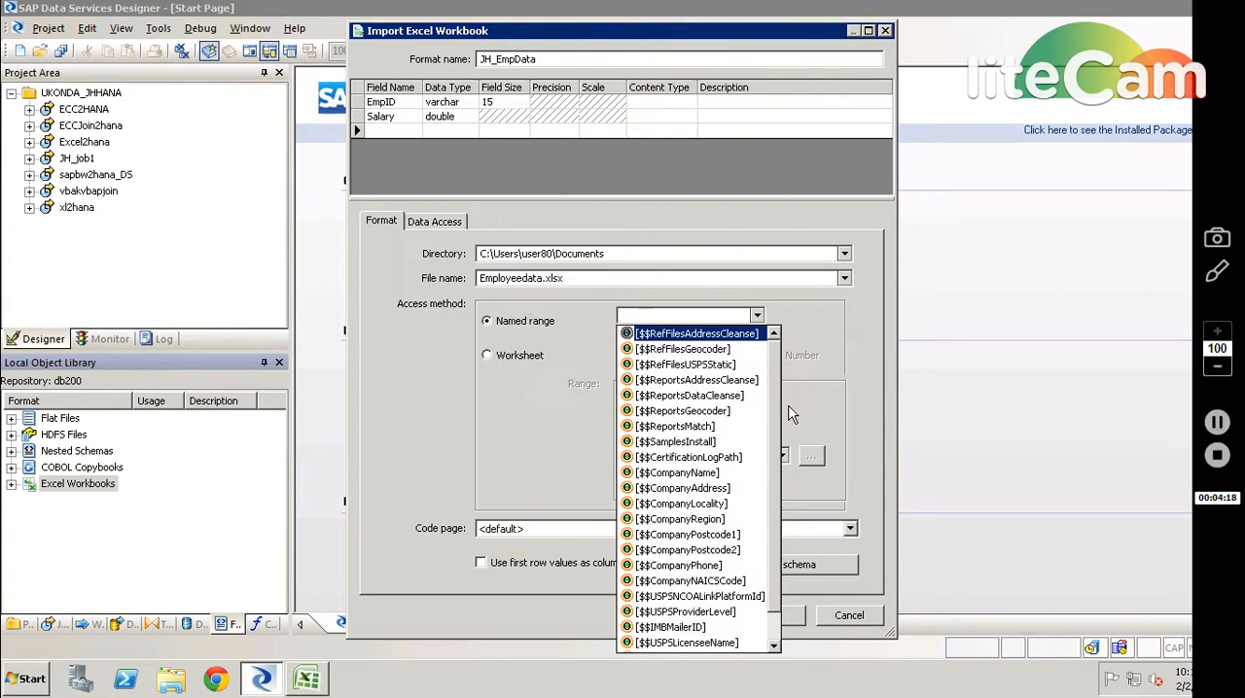
pyautogui.click(491, 359)
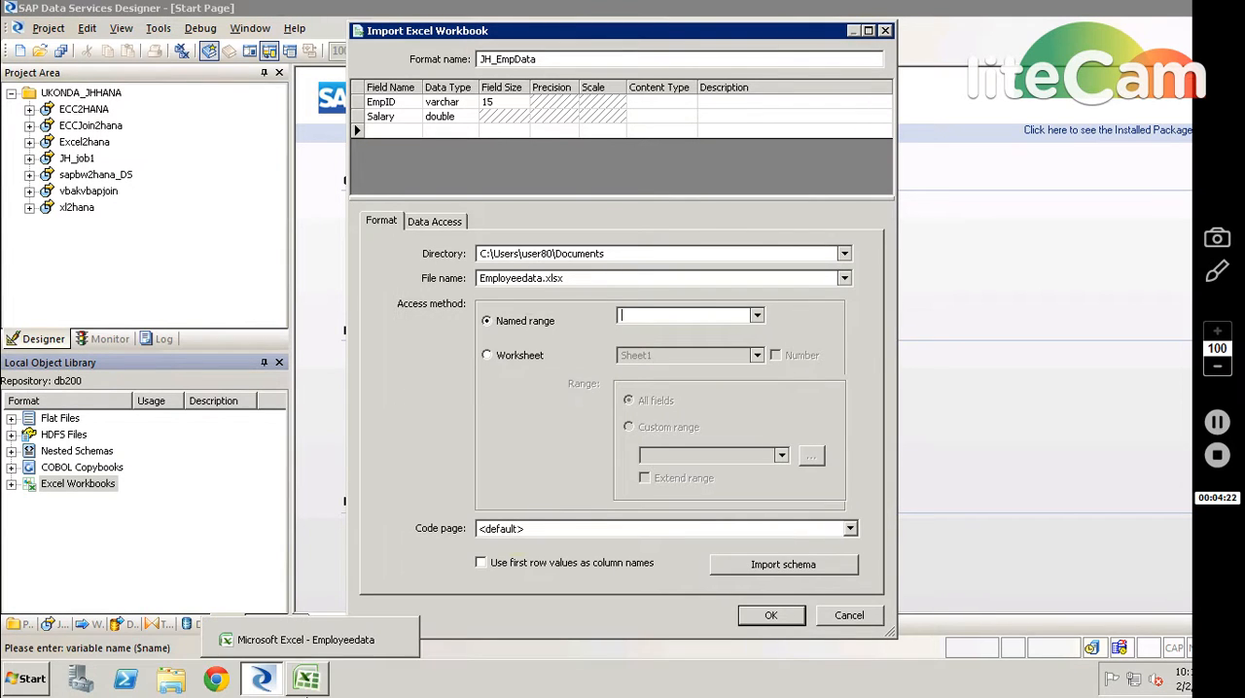
# Check the sheet tabs of Employeedata in Excel, and set the format's access method to Worksheet with Sheet1
pyautogui.click(307, 680)
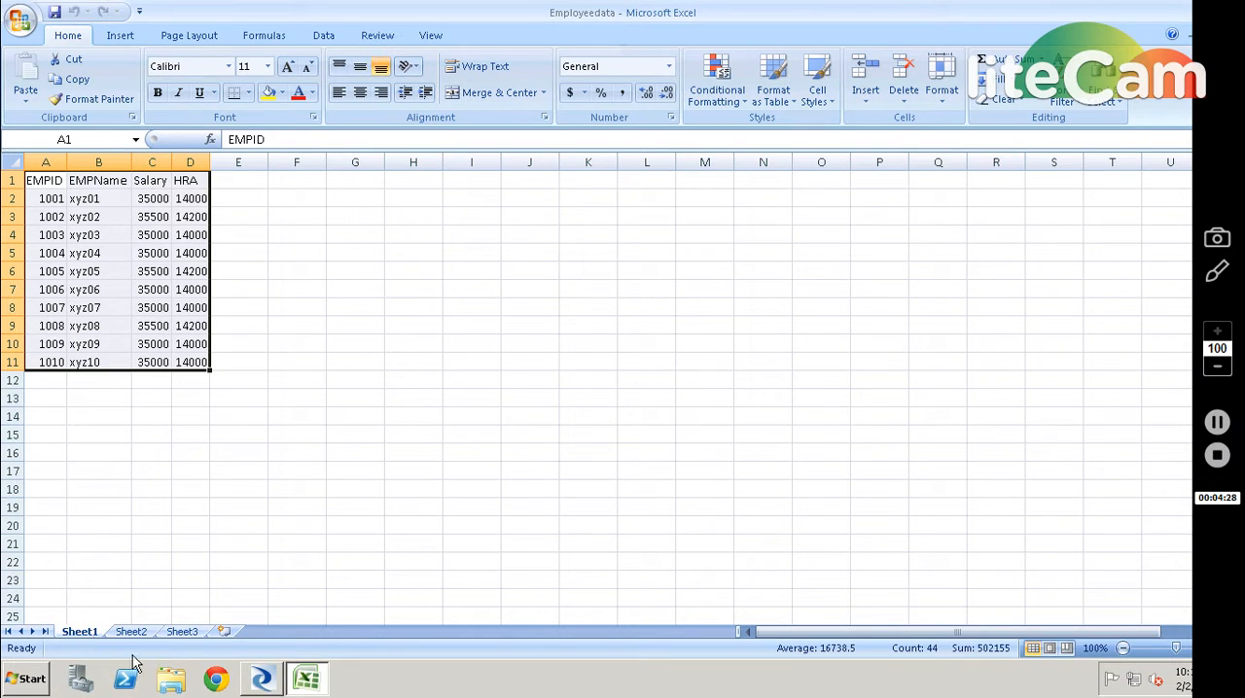
pyautogui.click(276, 685)
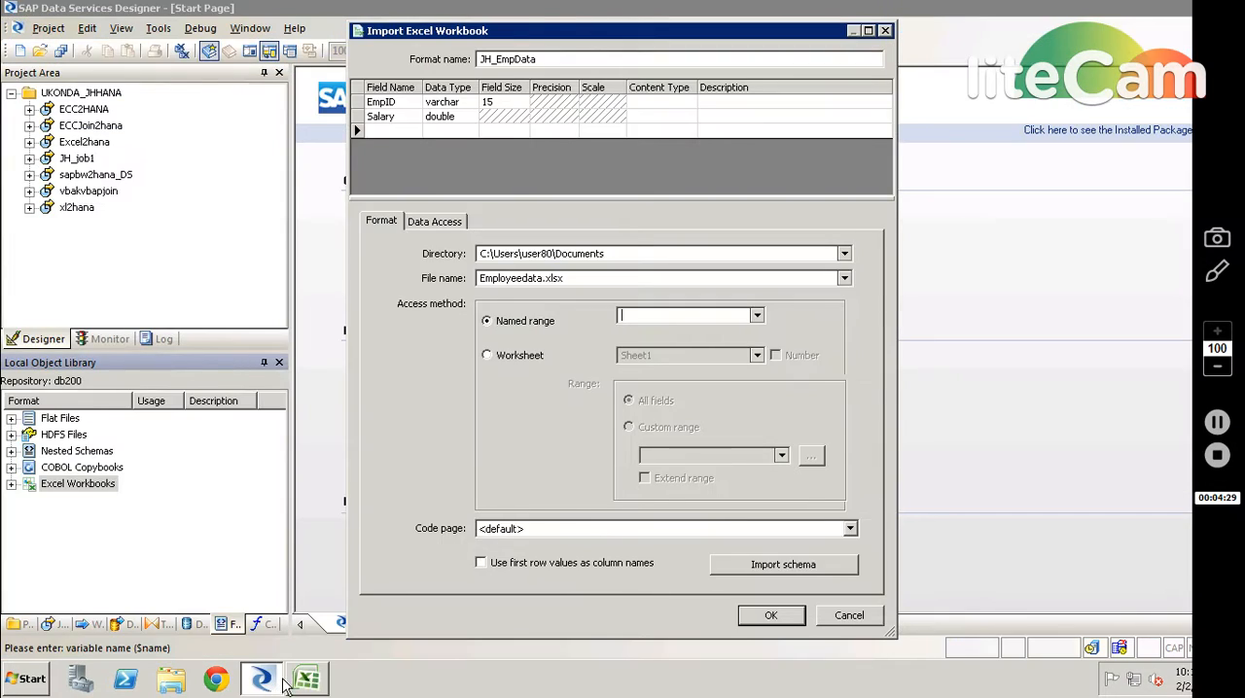
pyautogui.click(491, 360)
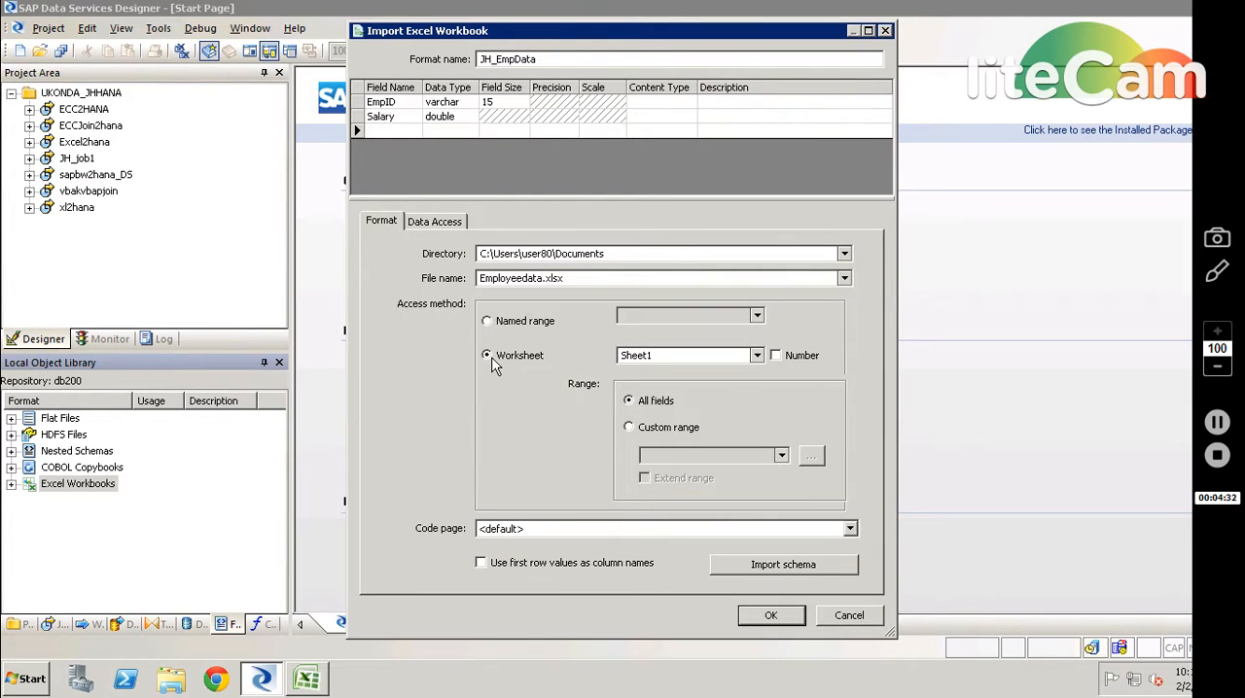
pyautogui.click(756, 356)
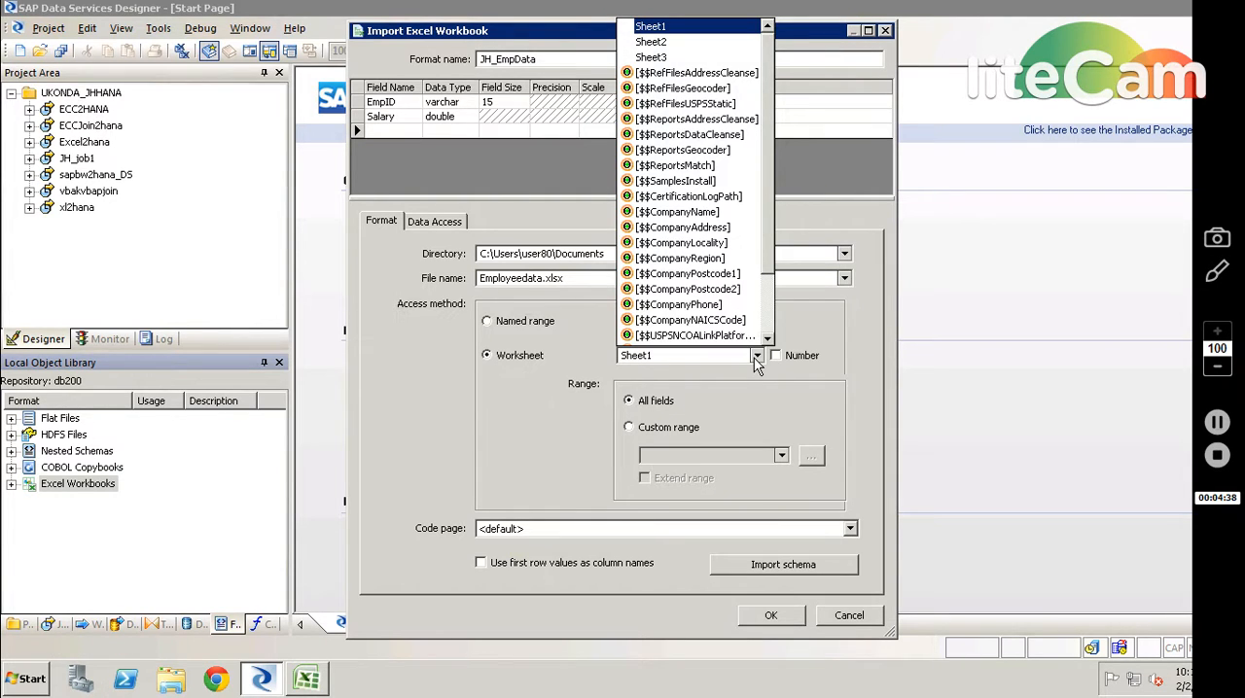
pyautogui.click(823, 404)
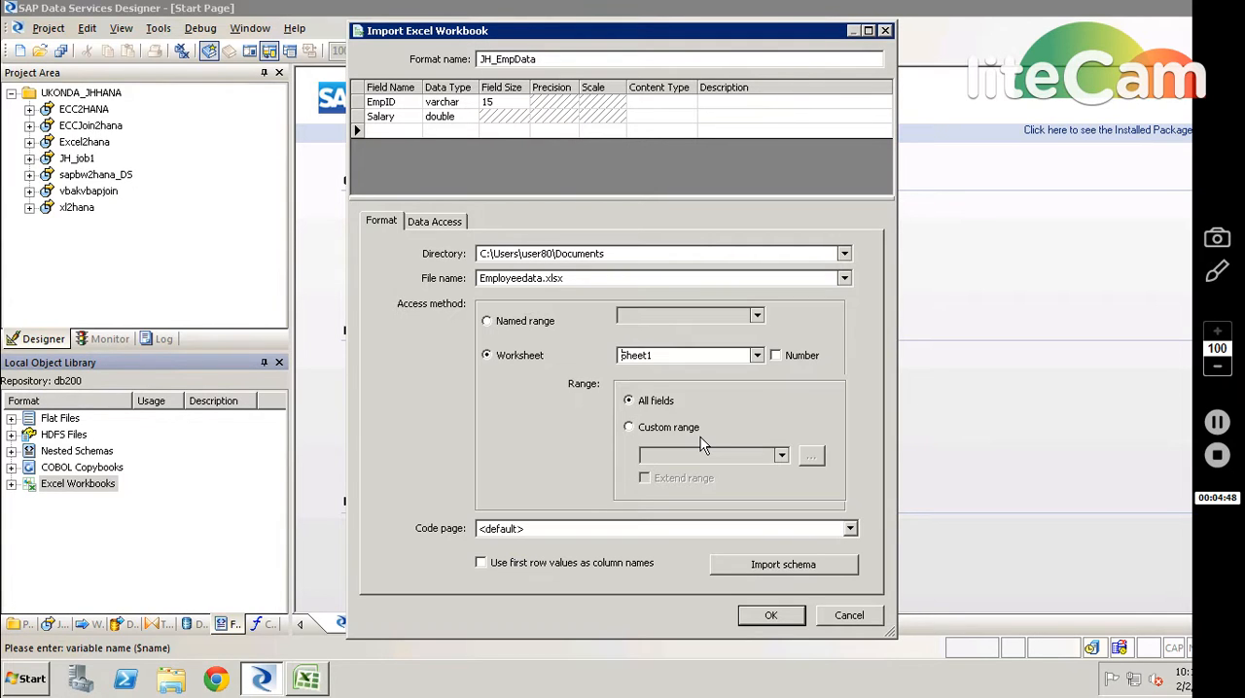
pyautogui.click(665, 429)
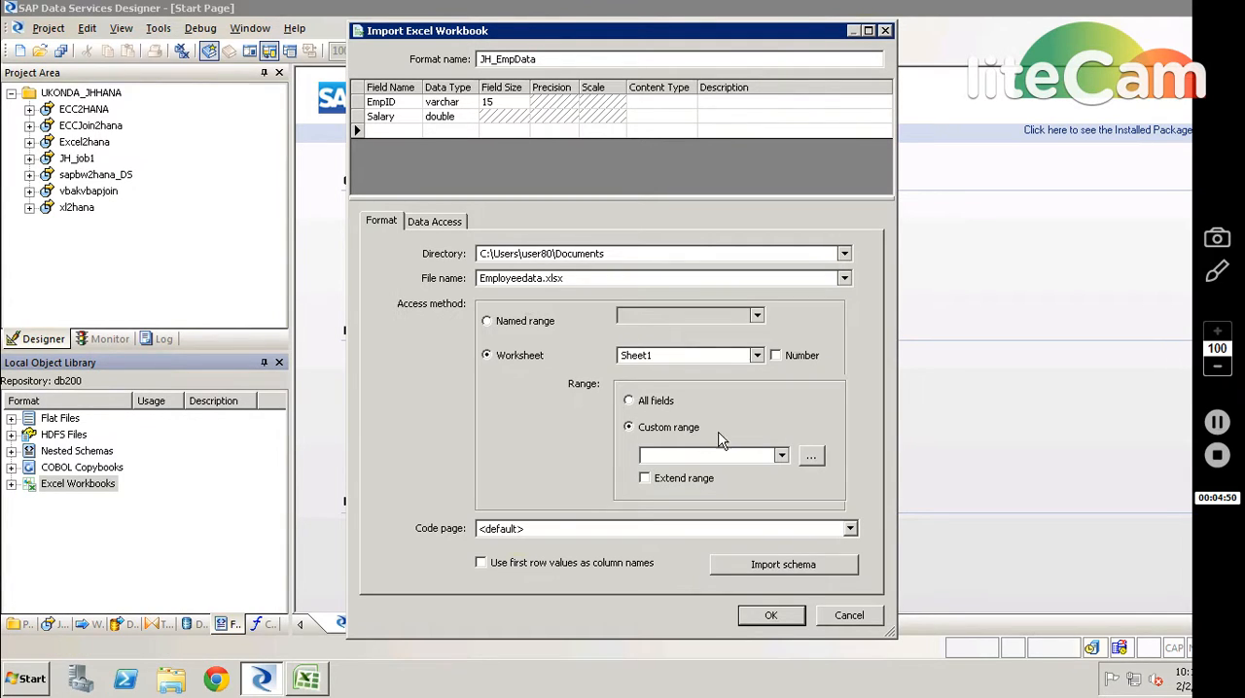
pyautogui.click(782, 456)
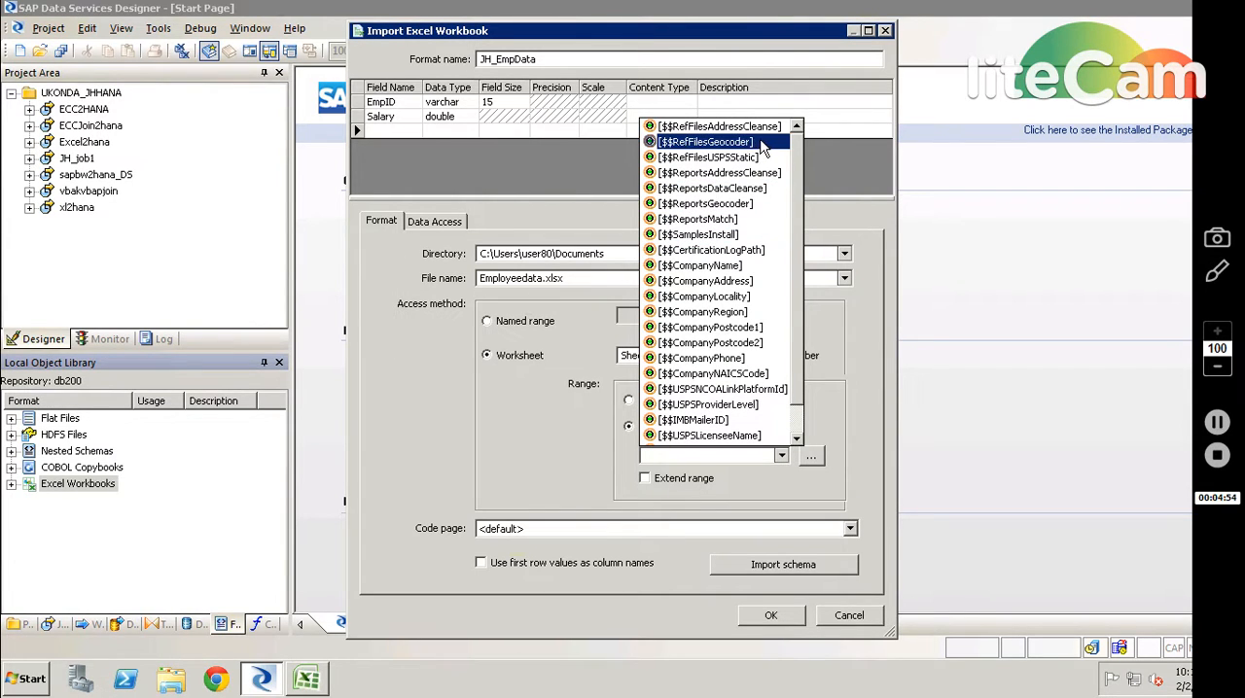
pyautogui.click(869, 390)
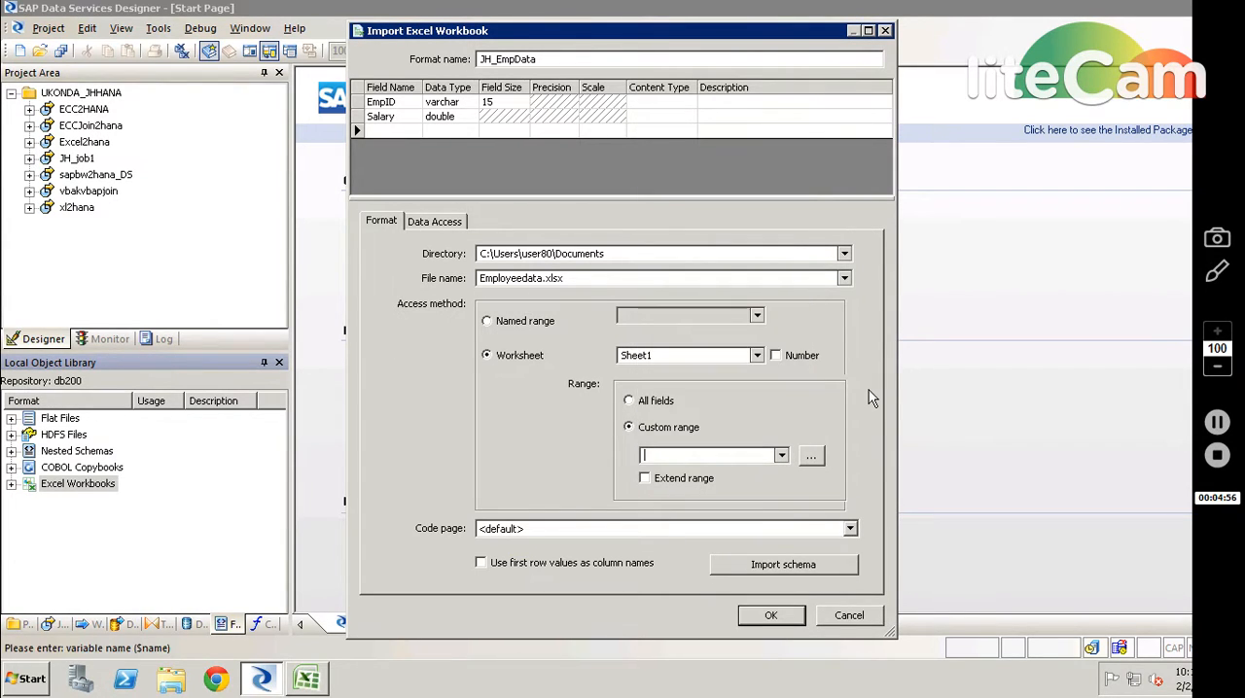
# Set the range to All fields with first row values as column names, and check the sheet's header row in Excel
pyautogui.click(638, 404)
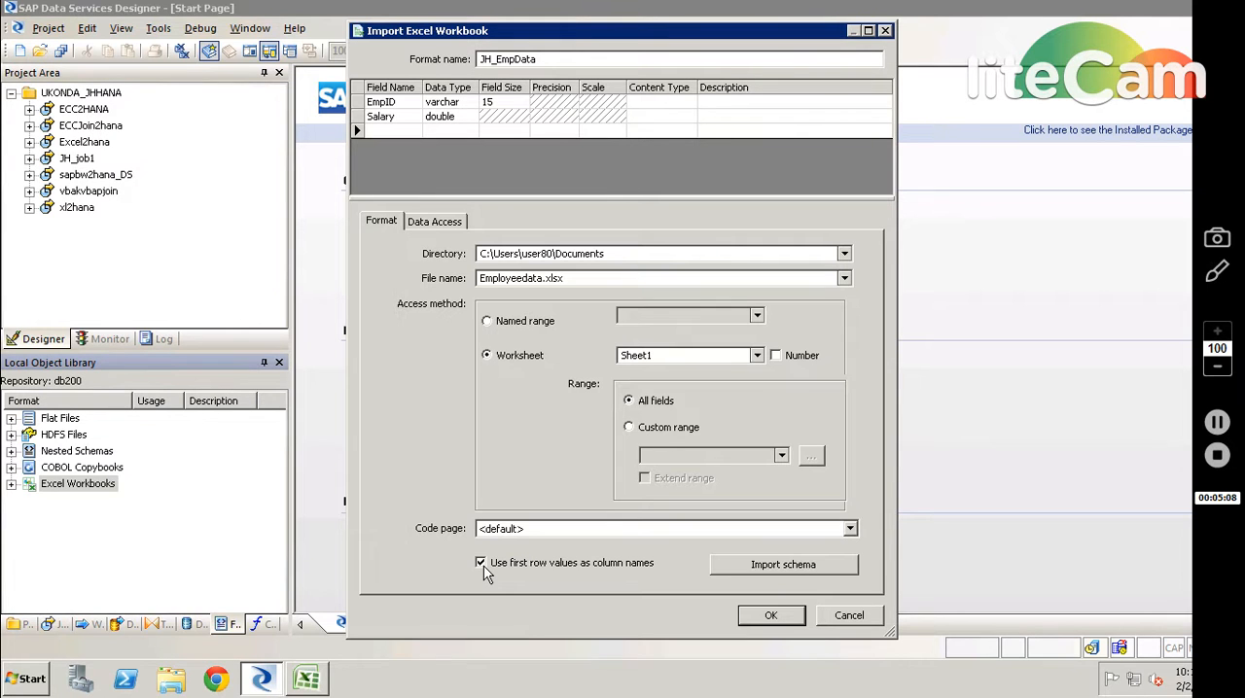
pyautogui.click(308, 684)
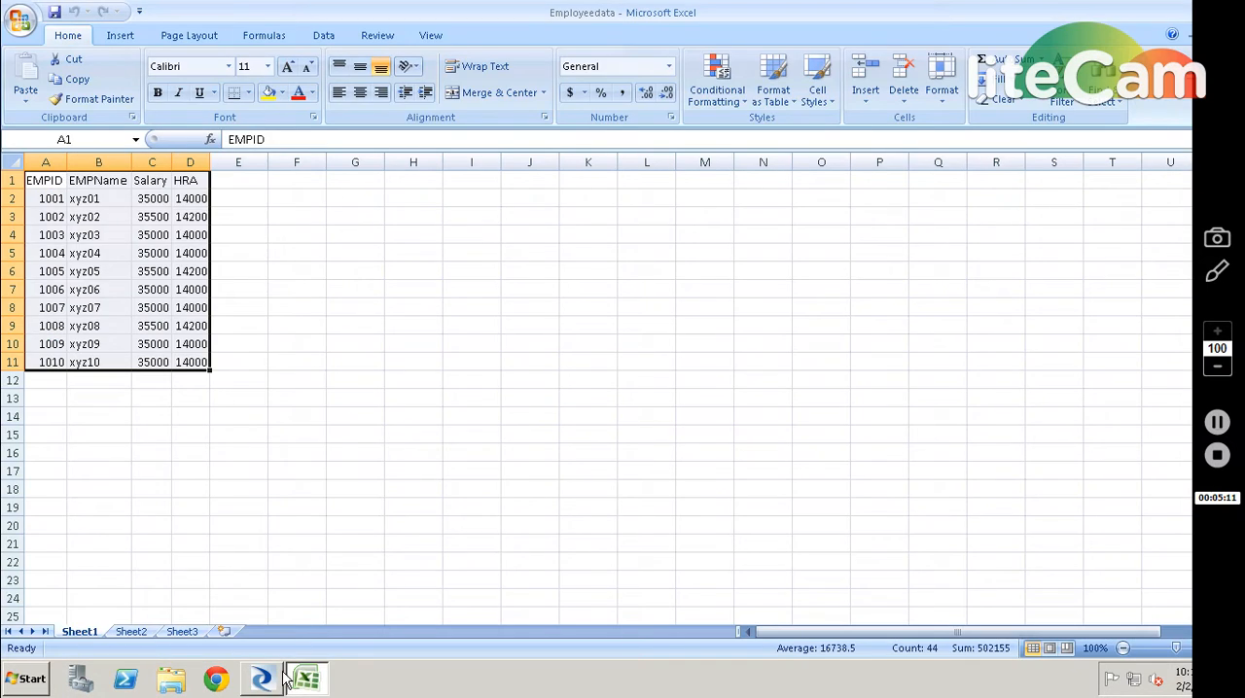
pyautogui.click(51, 181)
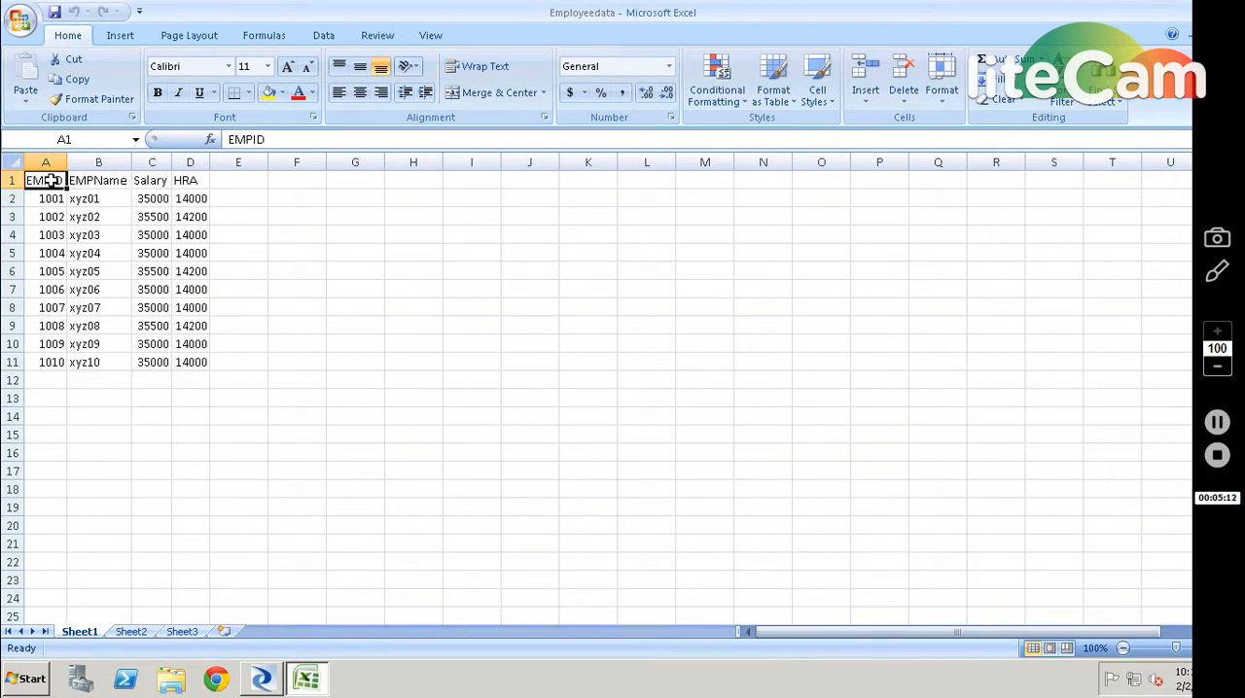
pyautogui.keyDown('shift'); pyautogui.click(192, 185); pyautogui.keyUp('shift')
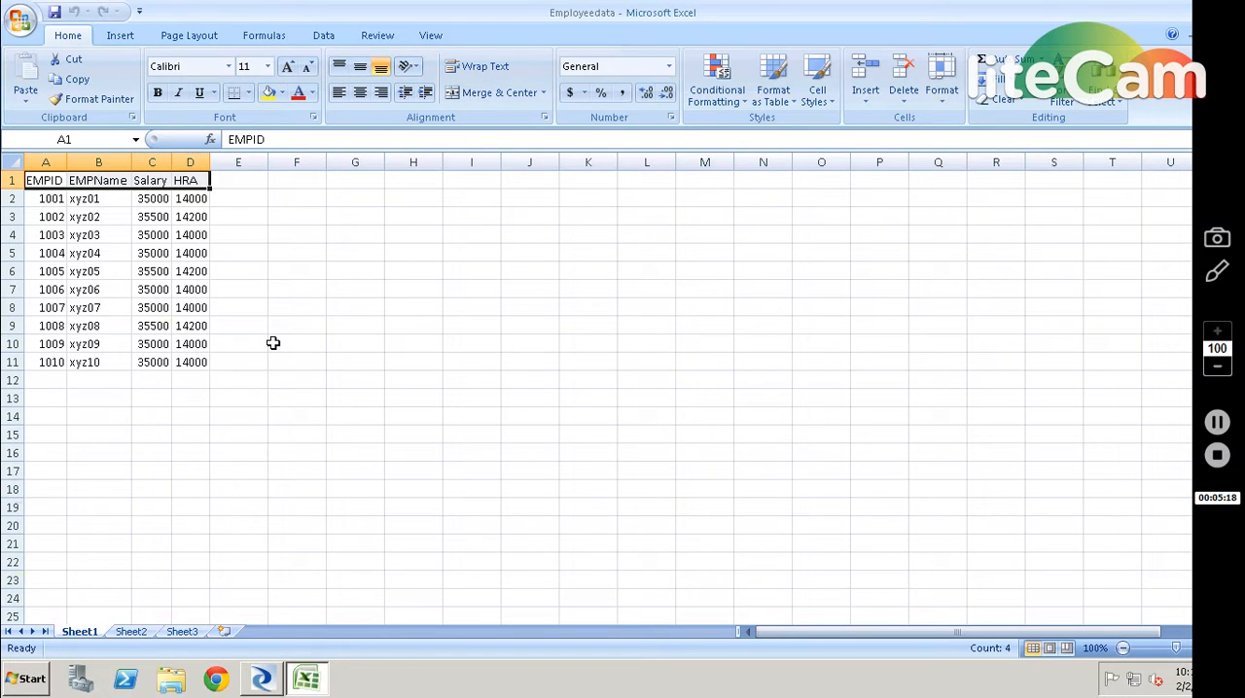
pyautogui.hotkey('alt', 'Tab')
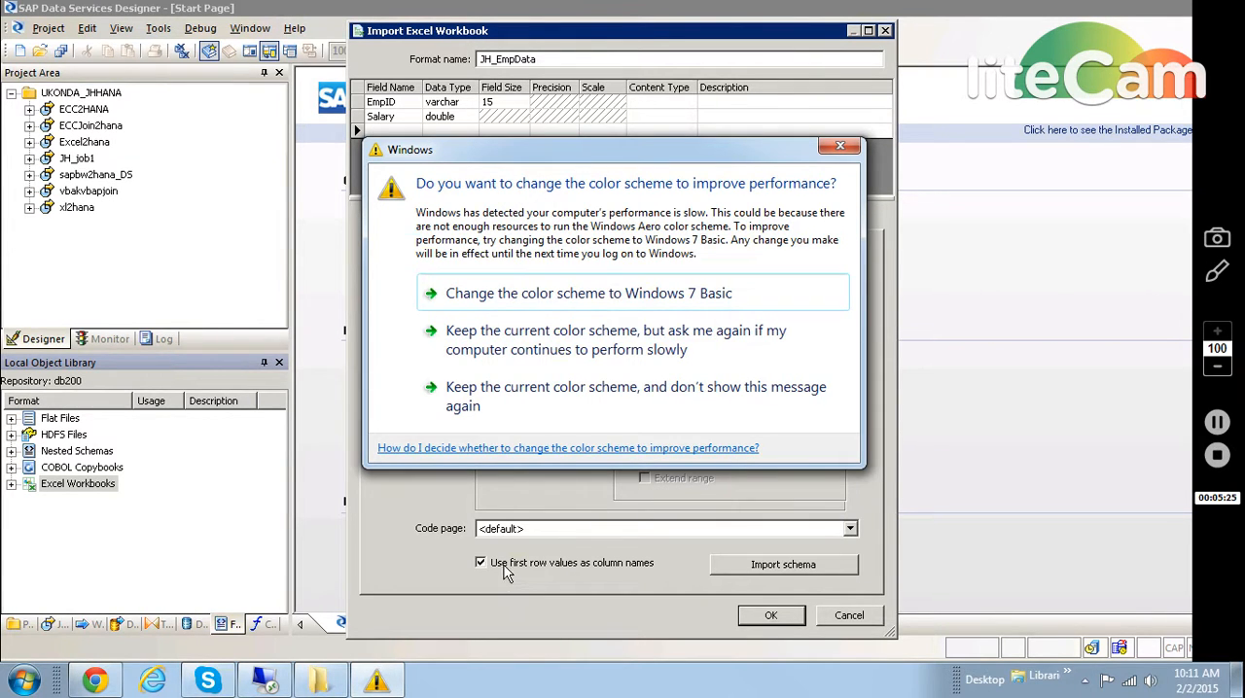
pyautogui.click(545, 392)
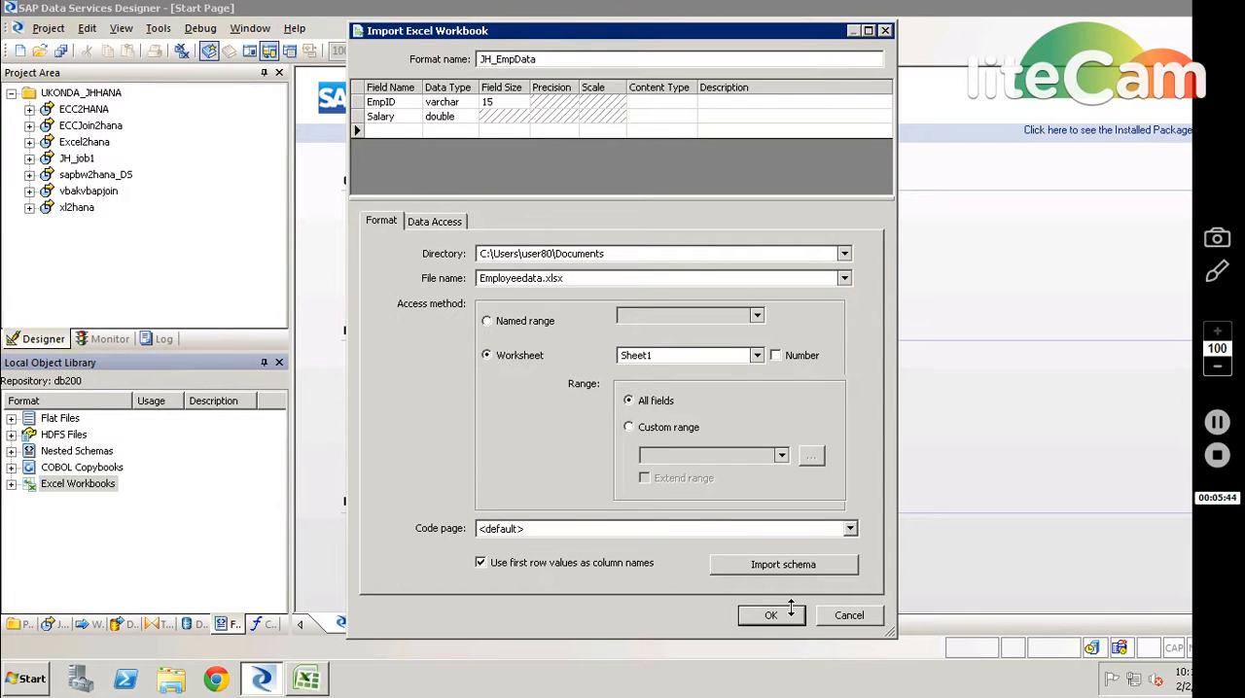
# Import the schema from the worksheet and change the EMPID field's data type to varchar
pyautogui.click(799, 572)
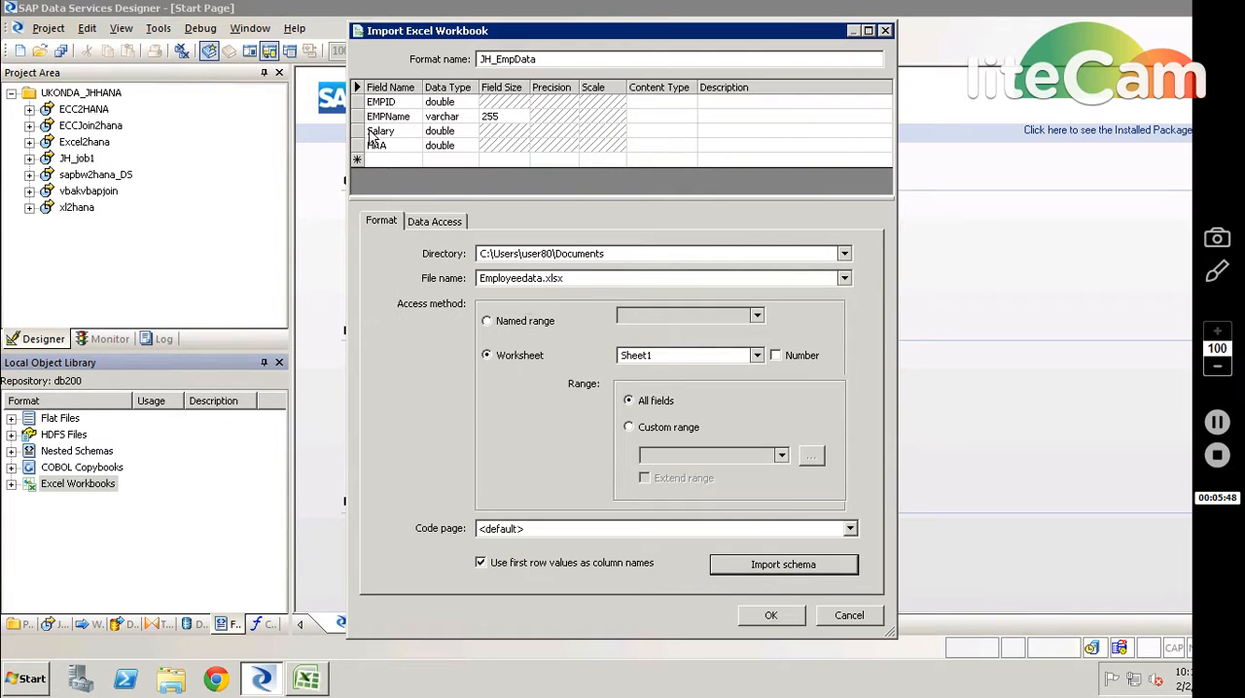
pyautogui.click(466, 106)
pyautogui.click(469, 103)
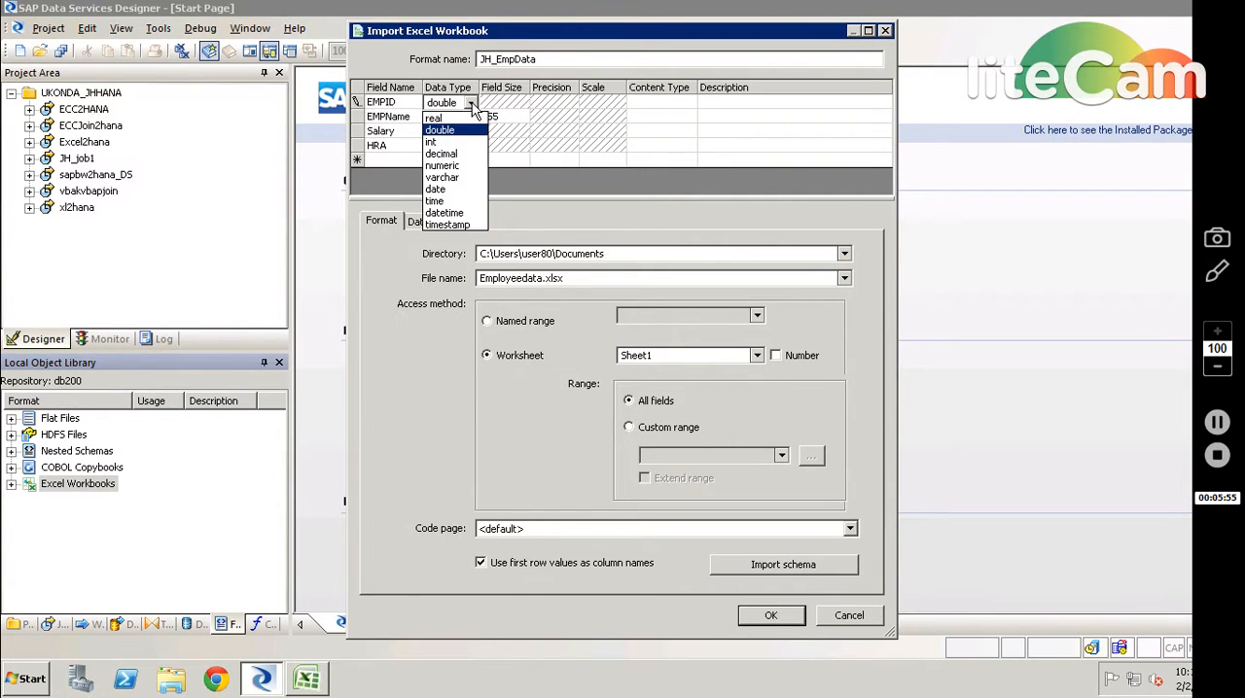
pyautogui.click(455, 178)
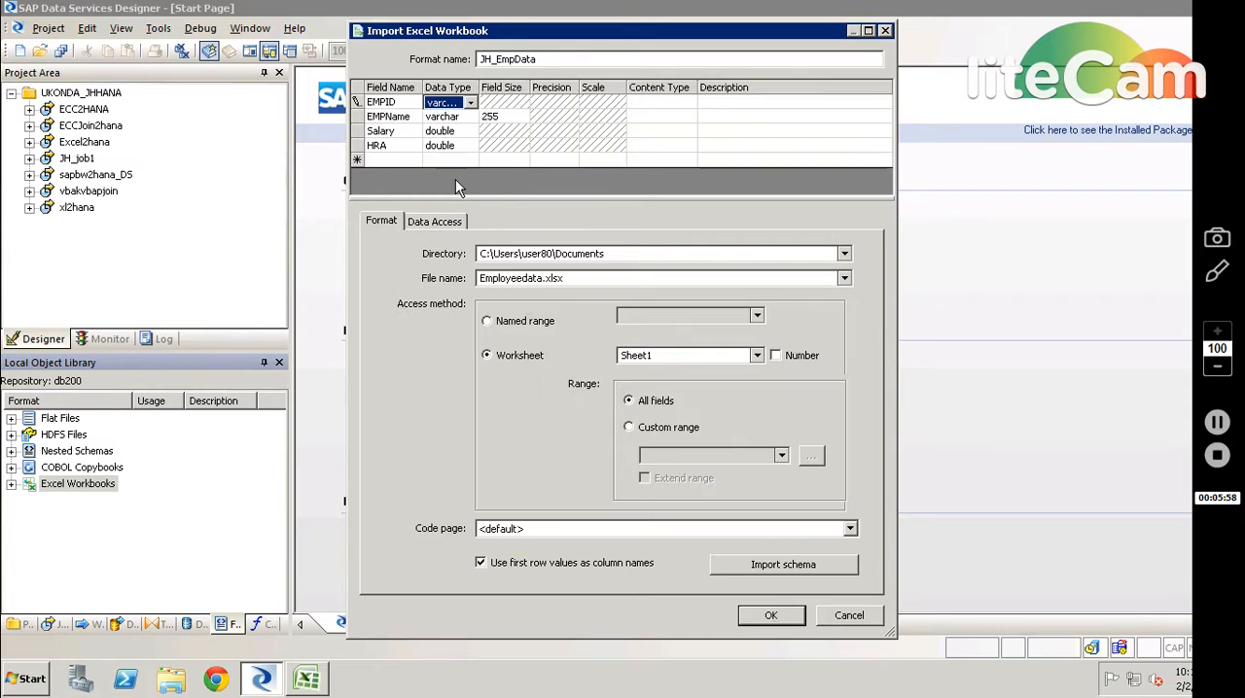
pyautogui.click(660, 144)
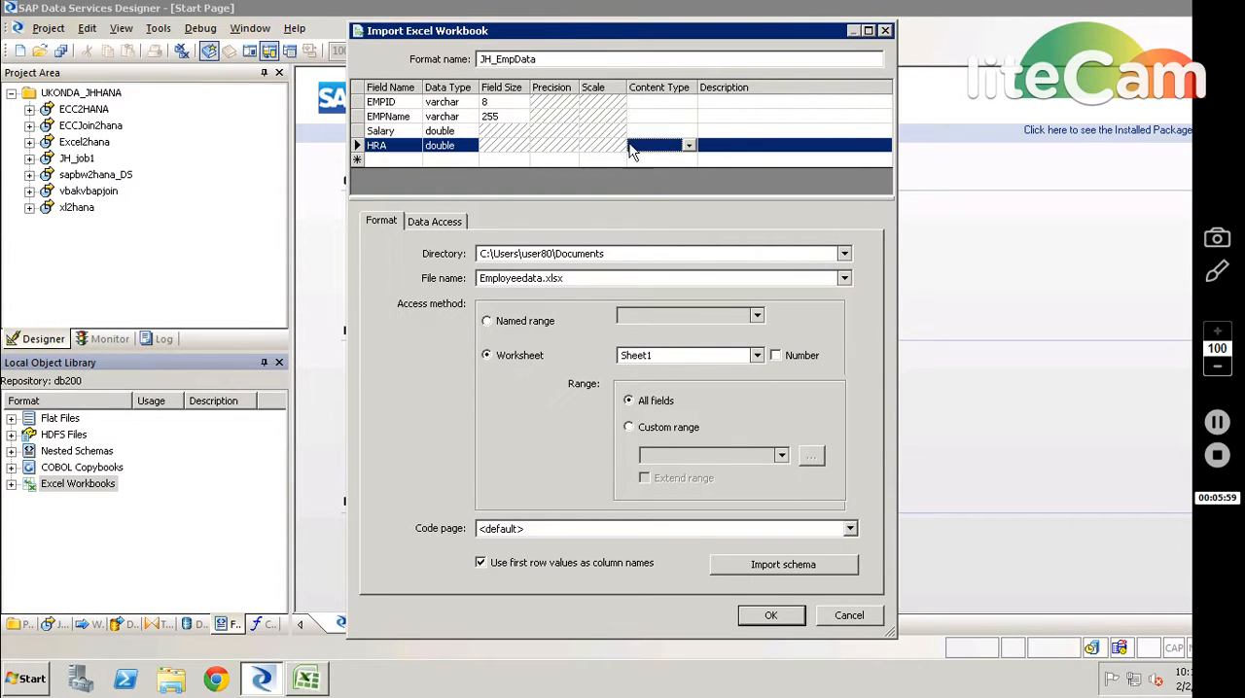
# Set the EMPID field's size to 15 and save the JH_EmpData format
pyautogui.click(500, 102)
pyautogui.click(500, 102)
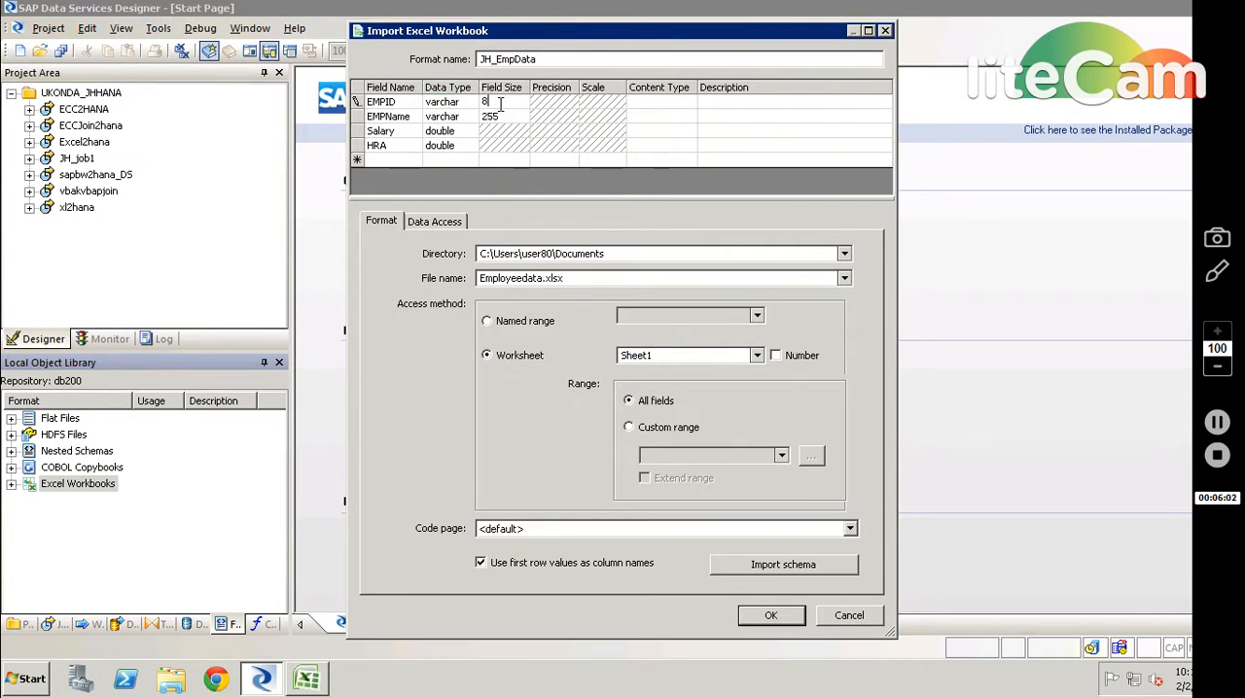
pyautogui.press('BackSpace')
pyautogui.write('15')
pyautogui.click(461, 161)
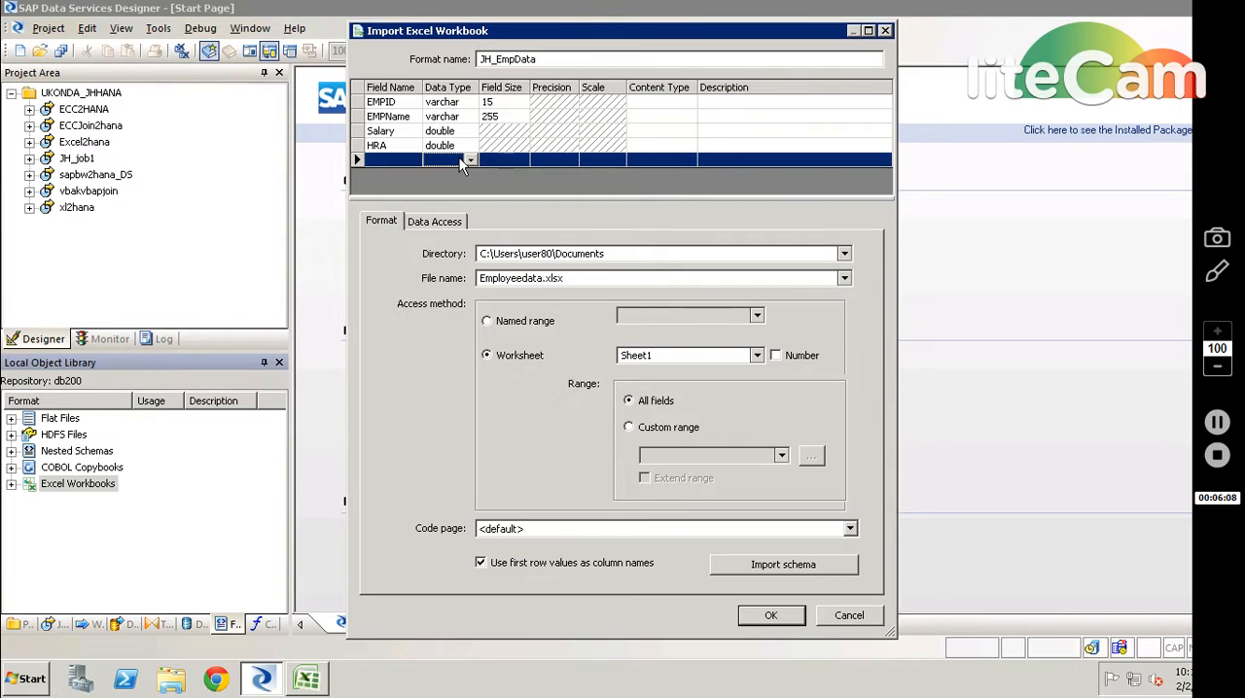
pyautogui.click(668, 144)
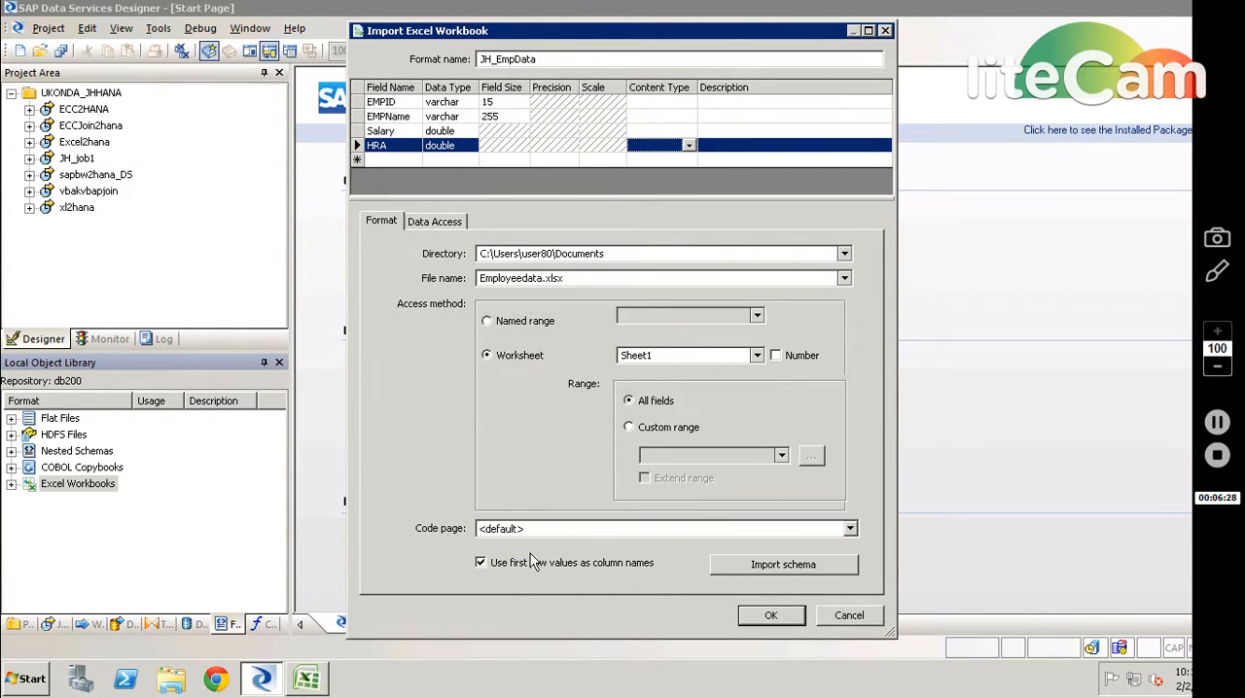
pyautogui.click(769, 617)
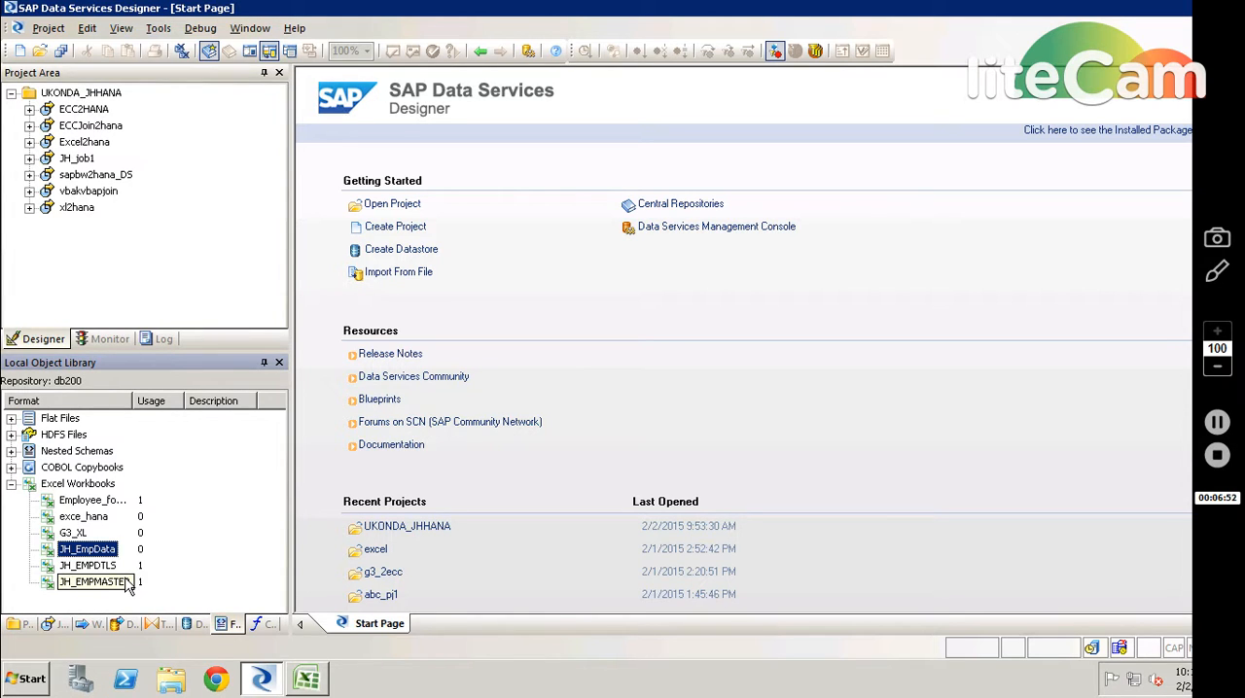
# Reopen the JH_EmpData workbook format to review its fields and source settings, and close it
pyautogui.doubleClick(103, 552)
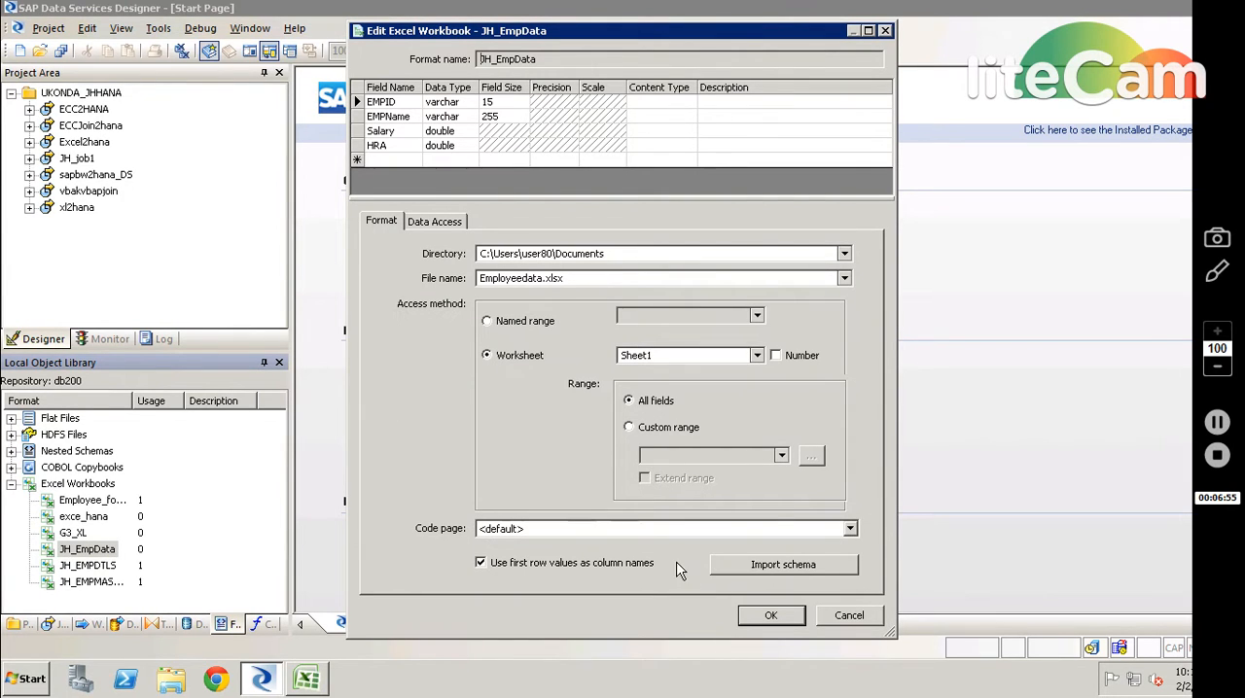
pyautogui.click(767, 617)
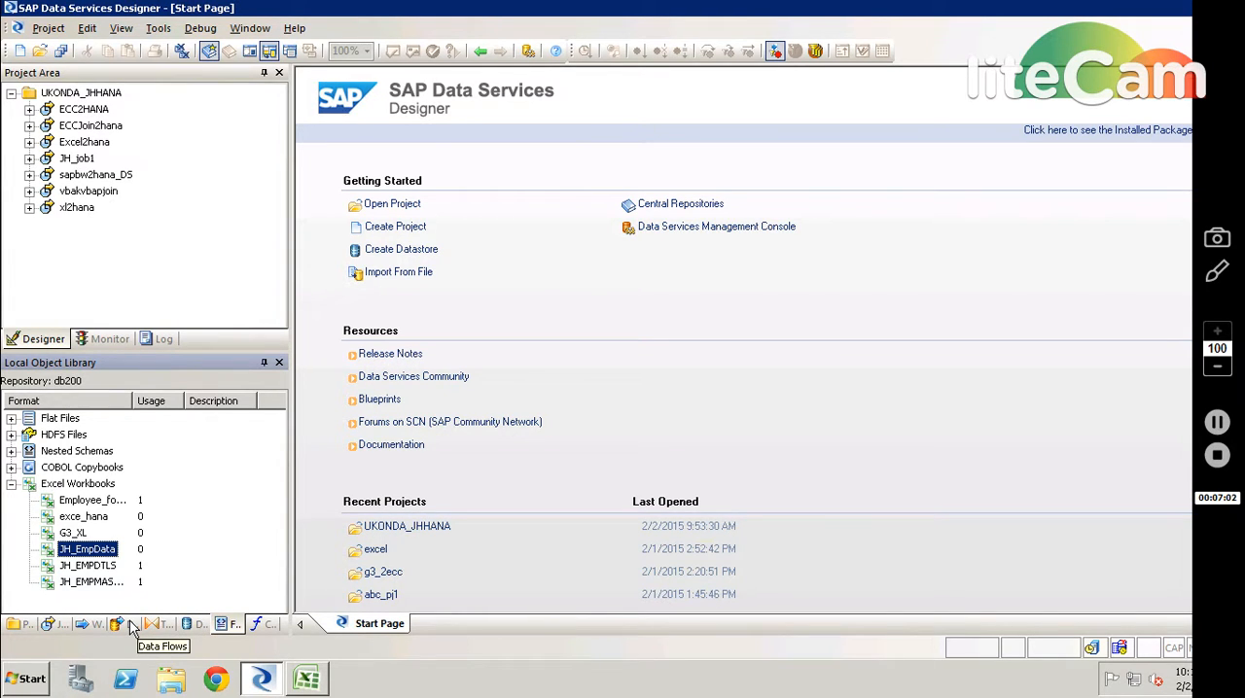
# Find the HANADS datastore in the object library's datastore list and expand it
pyautogui.click(188, 625)
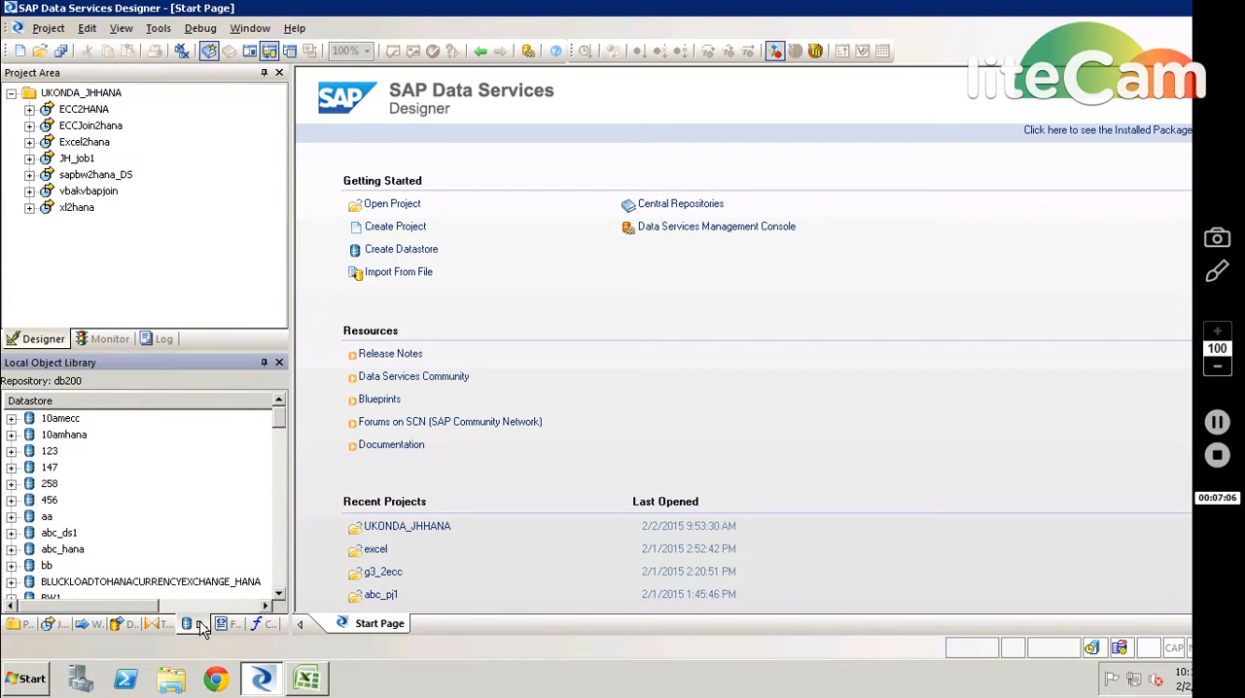
pyautogui.click(282, 594)
pyautogui.click(282, 594)
pyautogui.moveTo(282, 593); pyautogui.dragTo(282, 596)
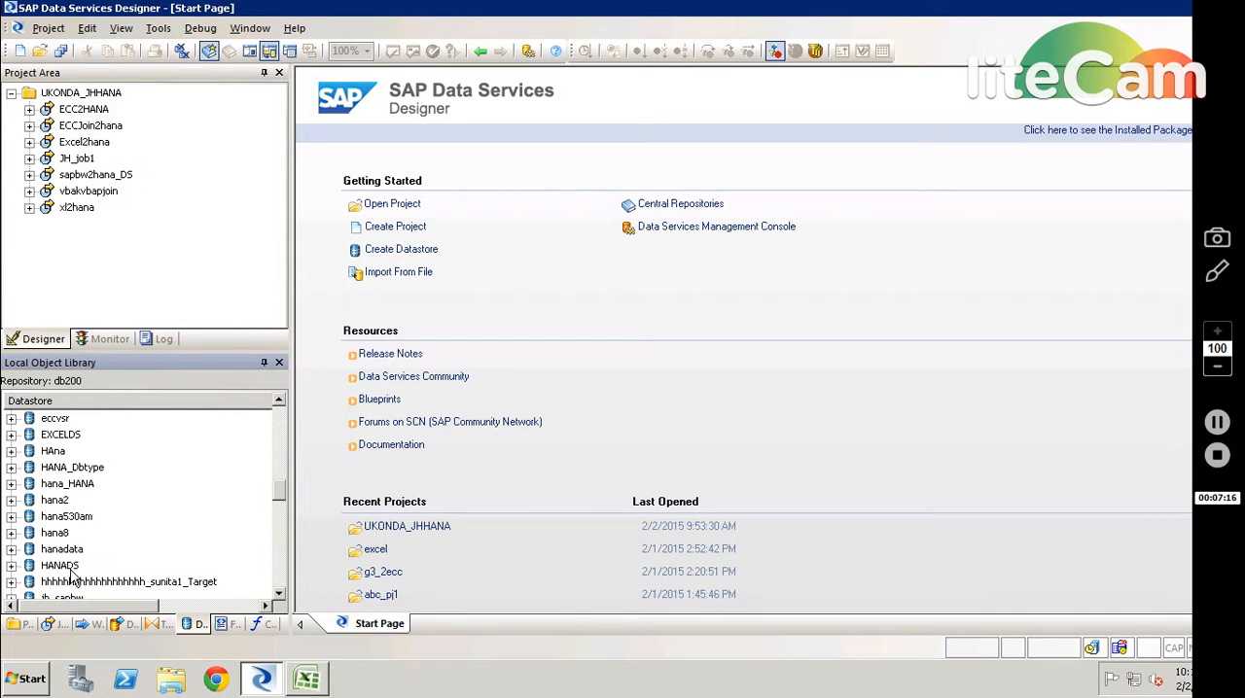
pyautogui.click(11, 565)
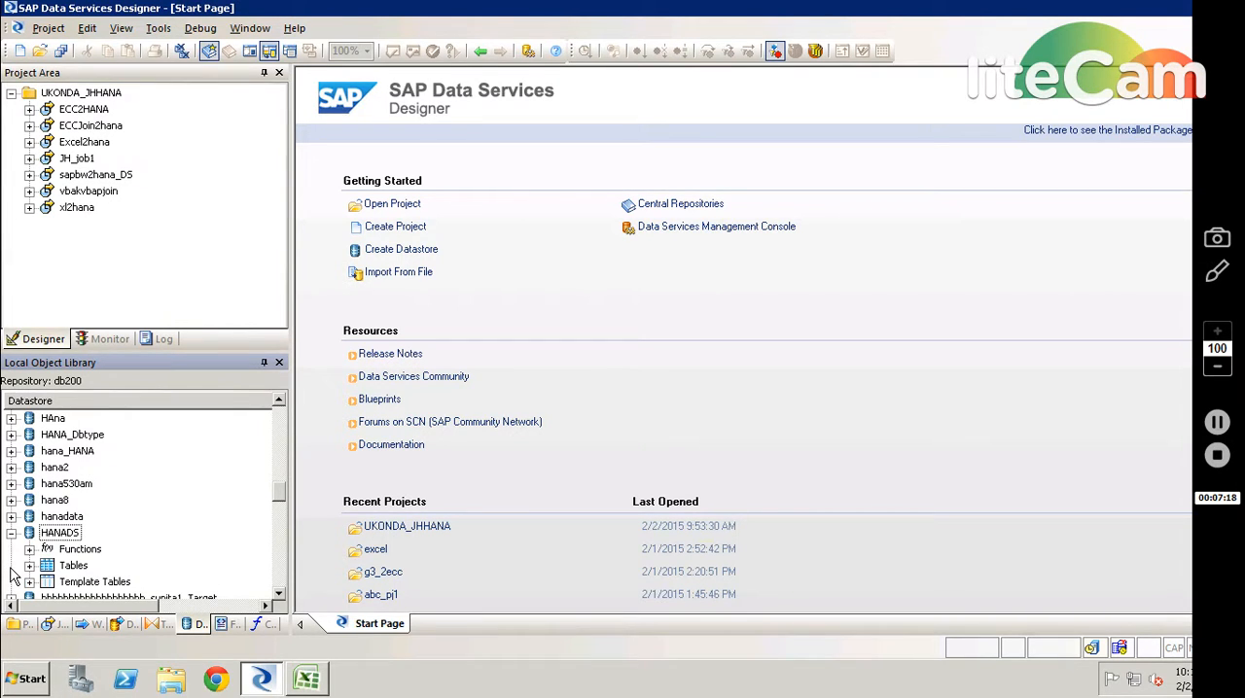
# Open the HANADS datastore for editing, review its connection settings and close it
pyautogui.click(64, 534)
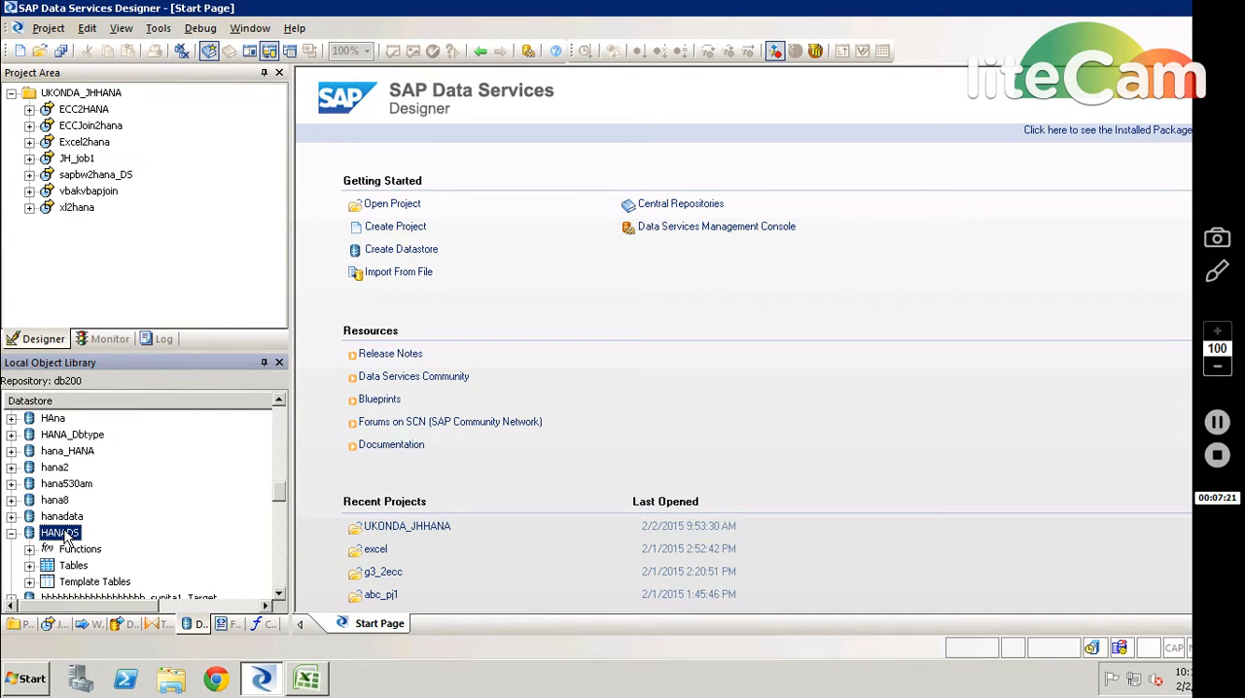
pyautogui.rightClick(67, 537)
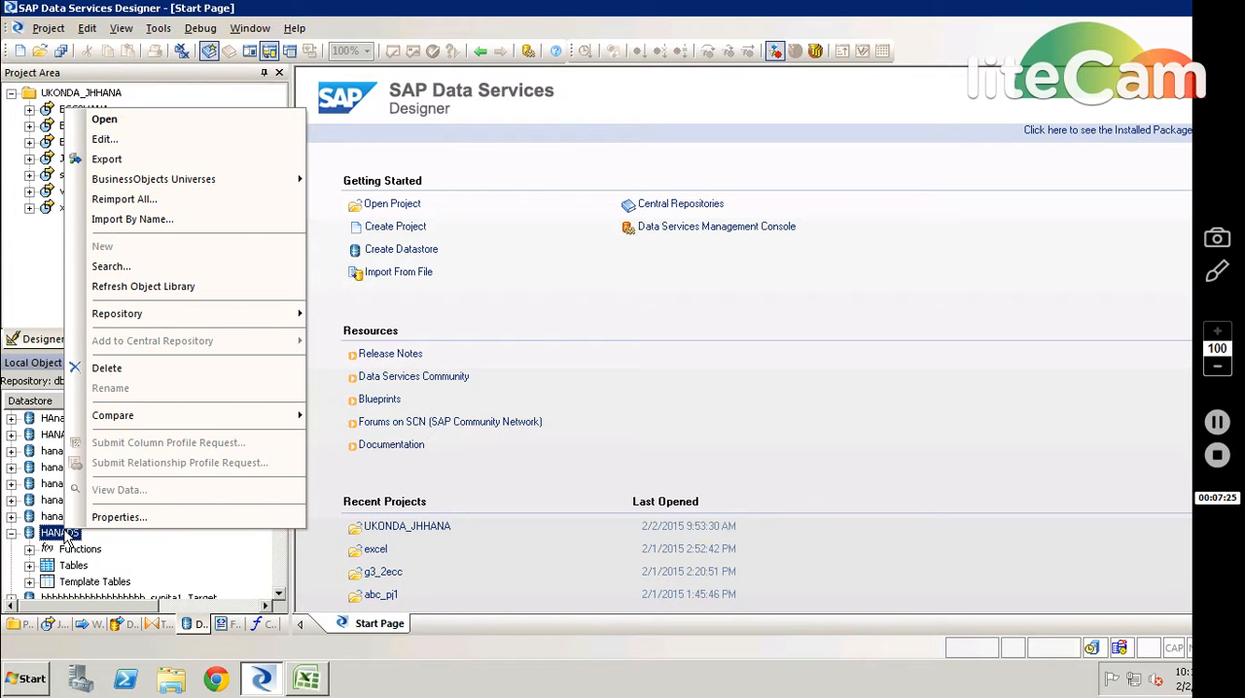
pyautogui.click(103, 139)
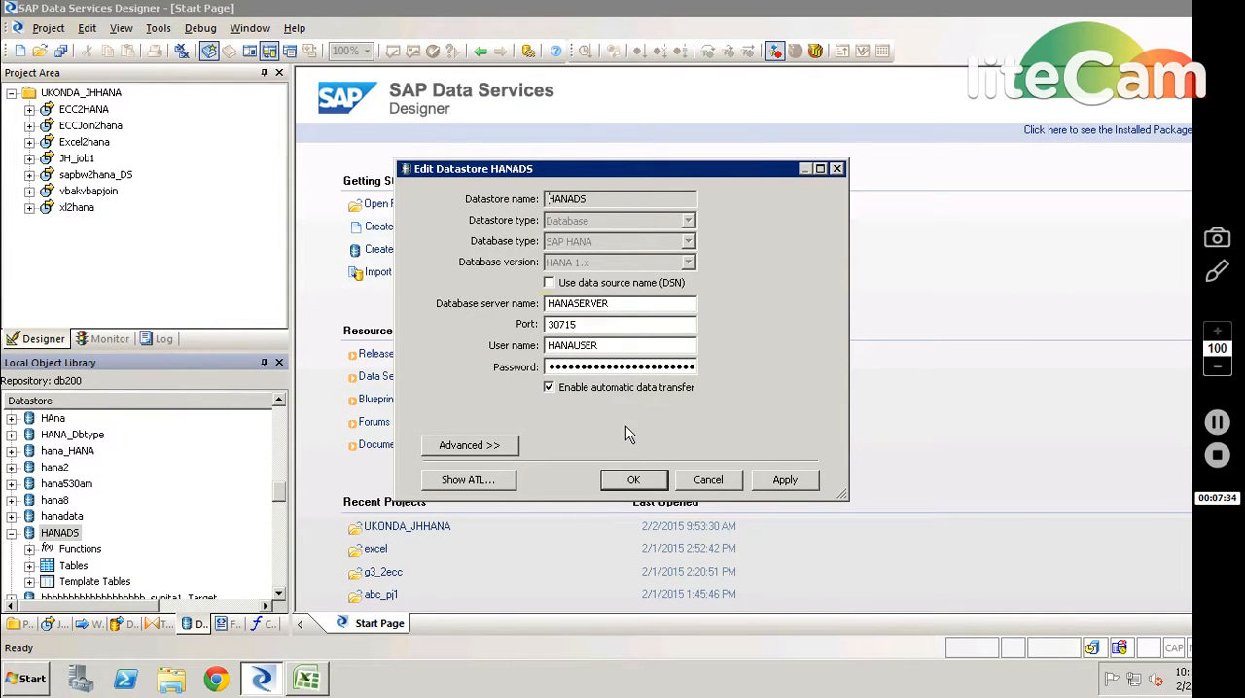
pyautogui.click(633, 479)
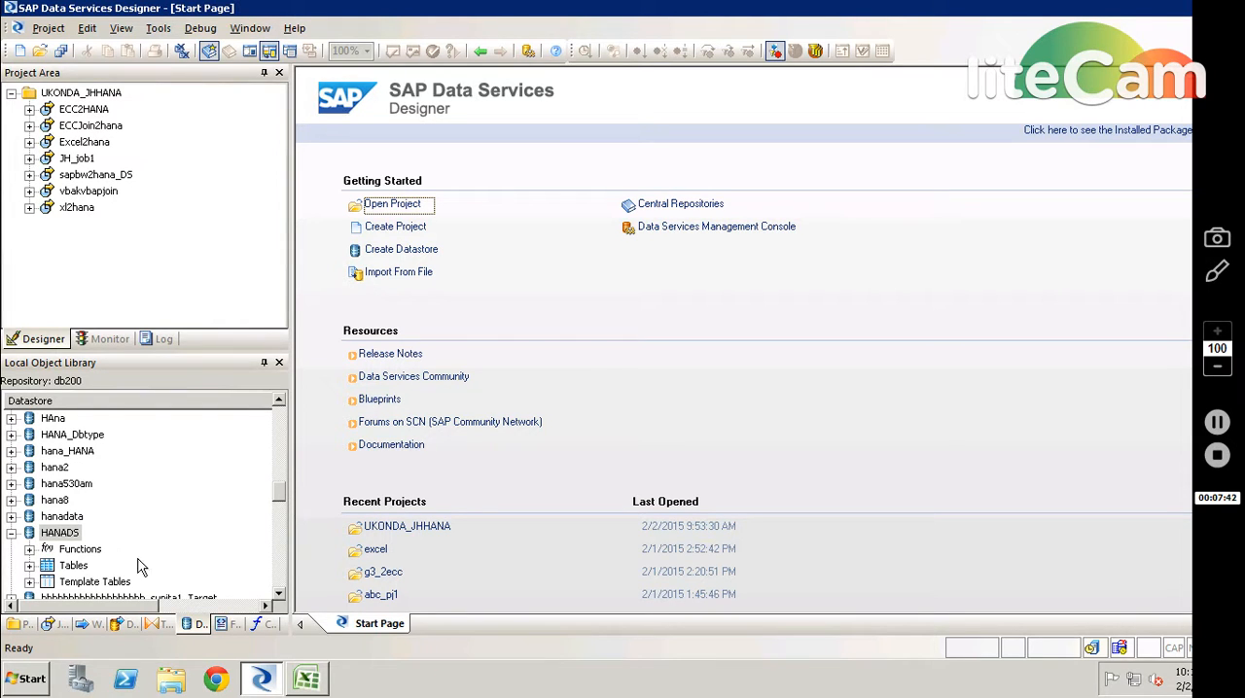
# Expand the tables and template tables of the HANADS datastore to review the existing template tables
pyautogui.click(30, 568)
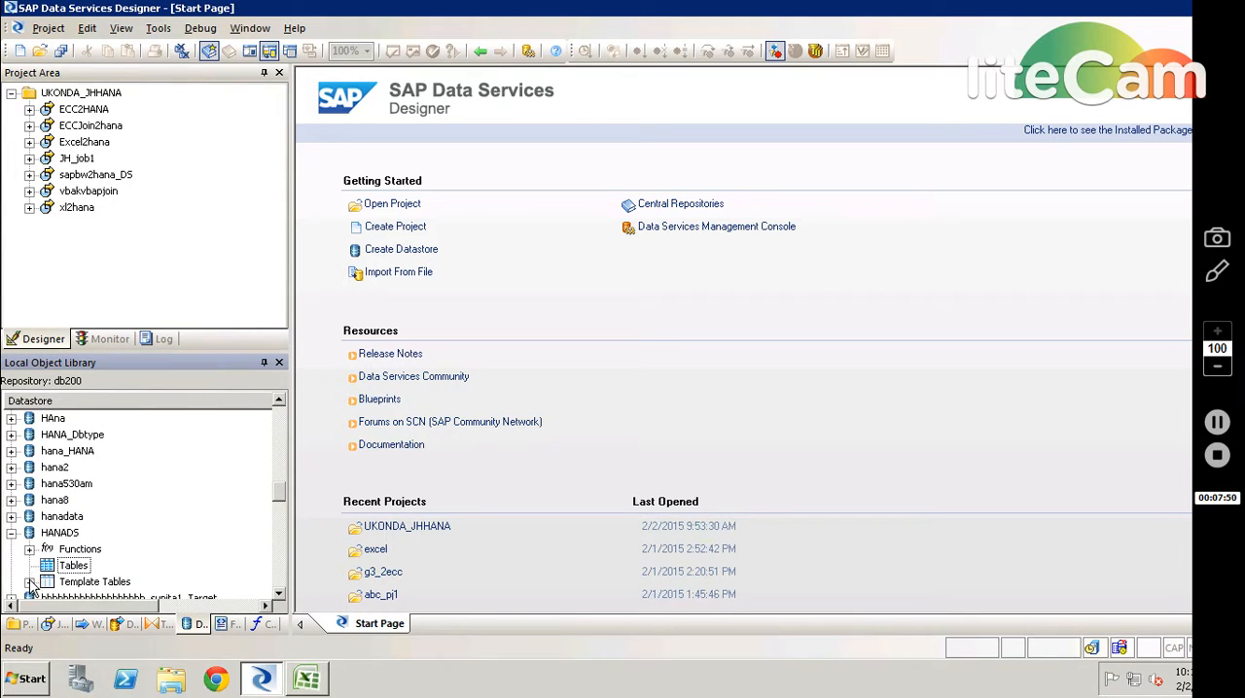
pyautogui.click(29, 582)
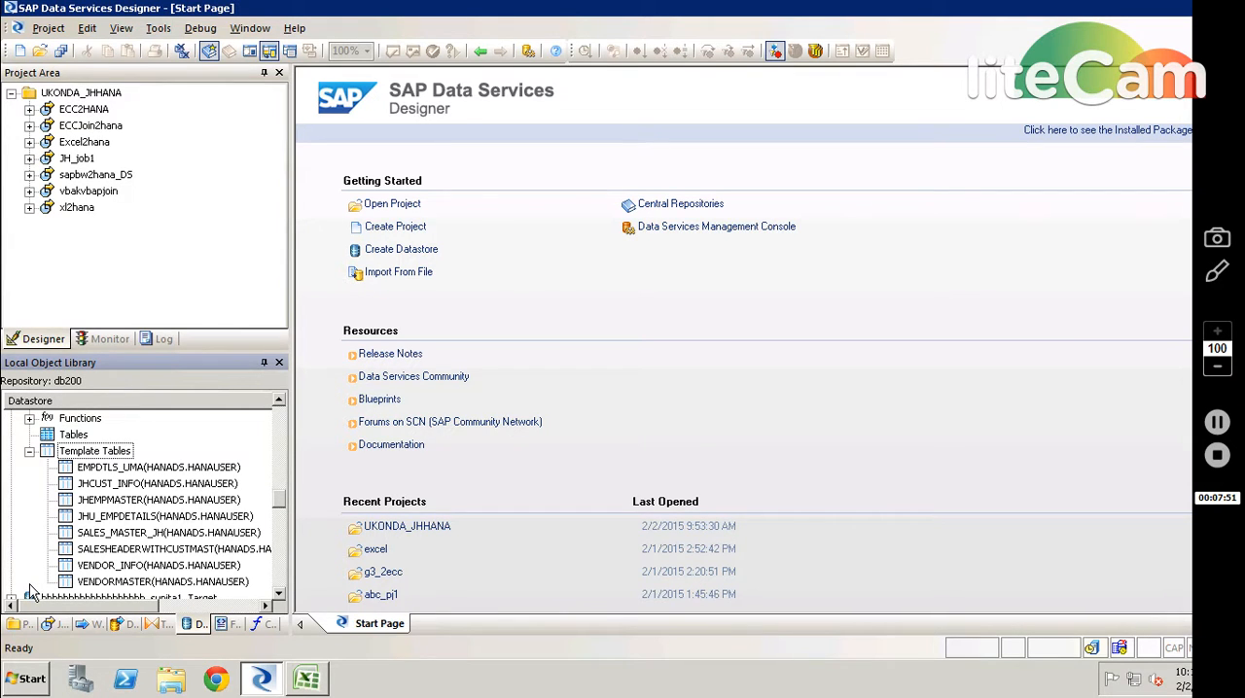
pyautogui.rightClick(108, 452)
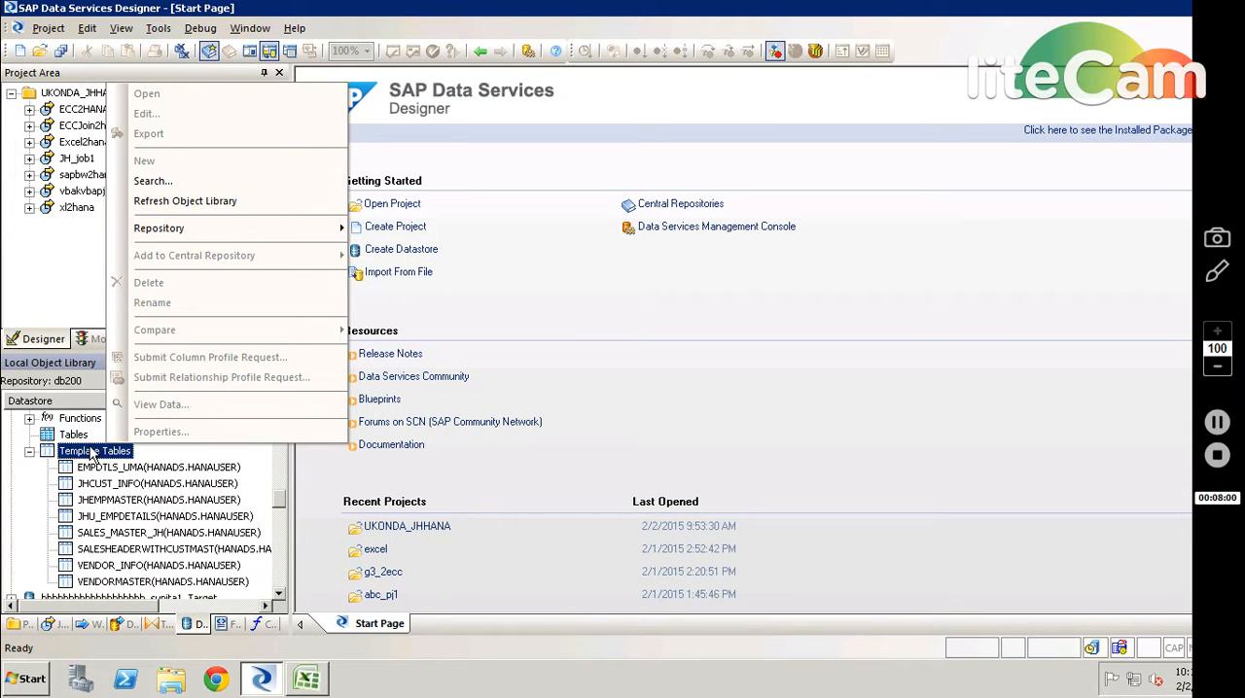
pyautogui.click(405, 521)
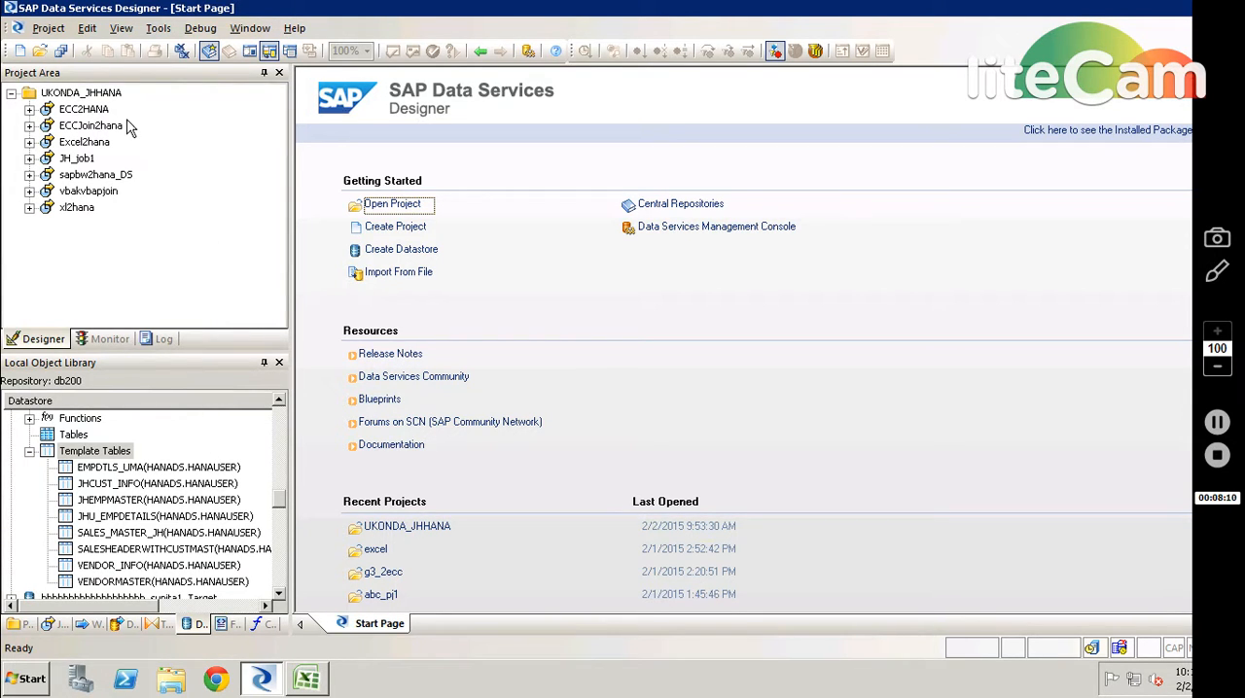
# Open the existing UKONDA_JHHANA project from the db200 repository
pyautogui.click(98, 97)
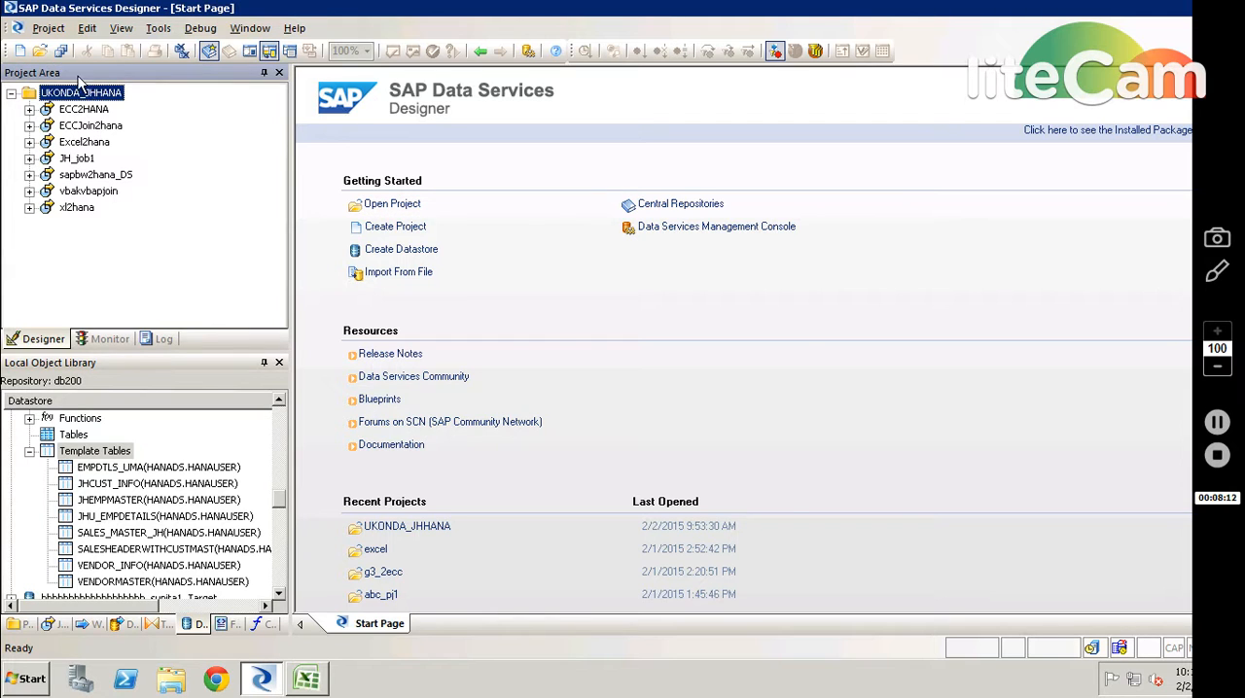
pyautogui.click(39, 51)
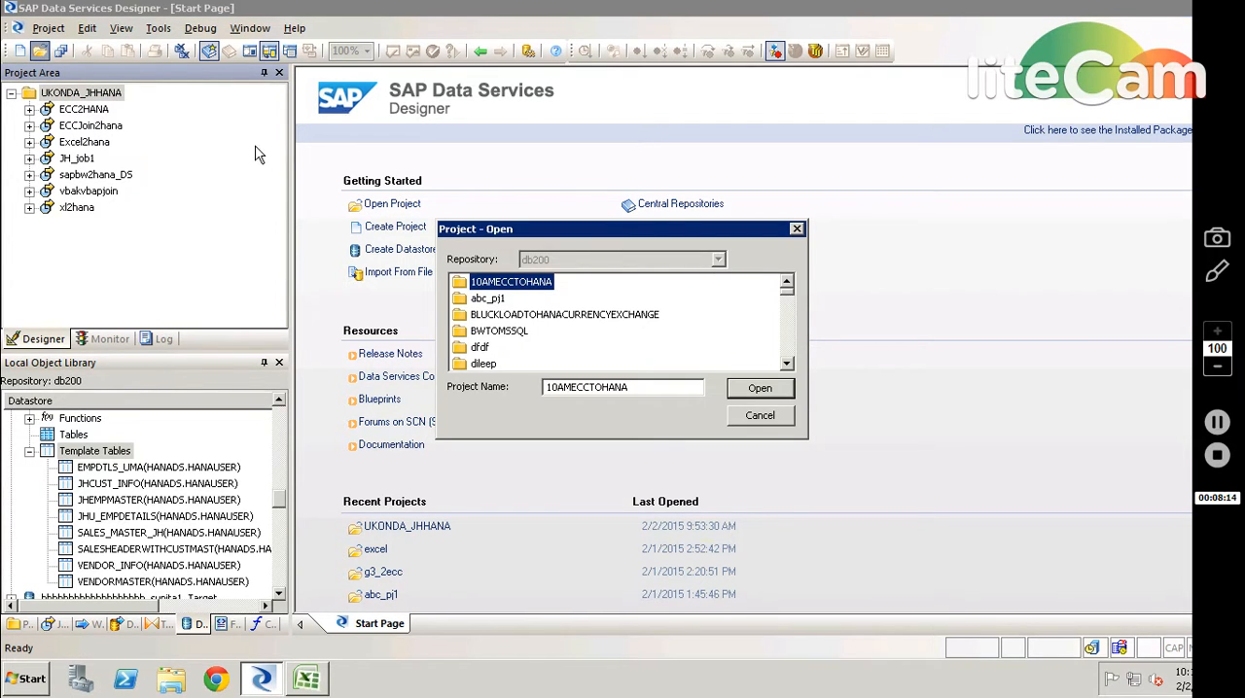
pyautogui.click(550, 316)
pyautogui.press('u')
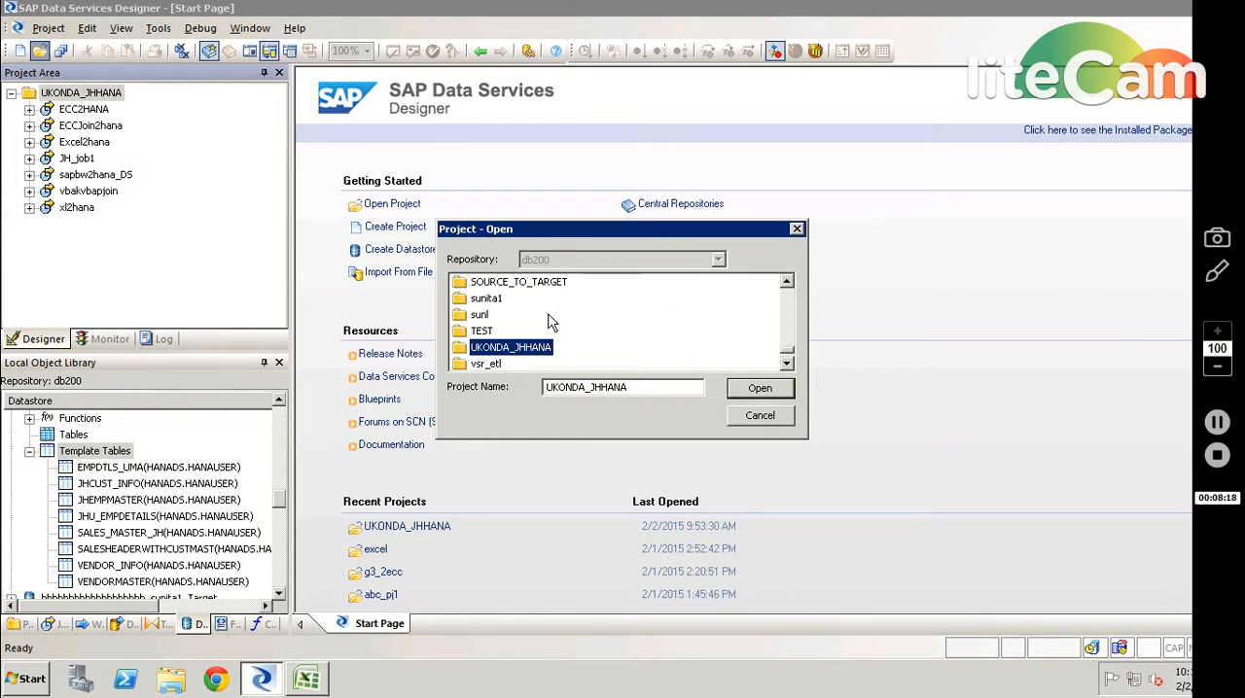
pyautogui.click(786, 362)
pyautogui.click(786, 363)
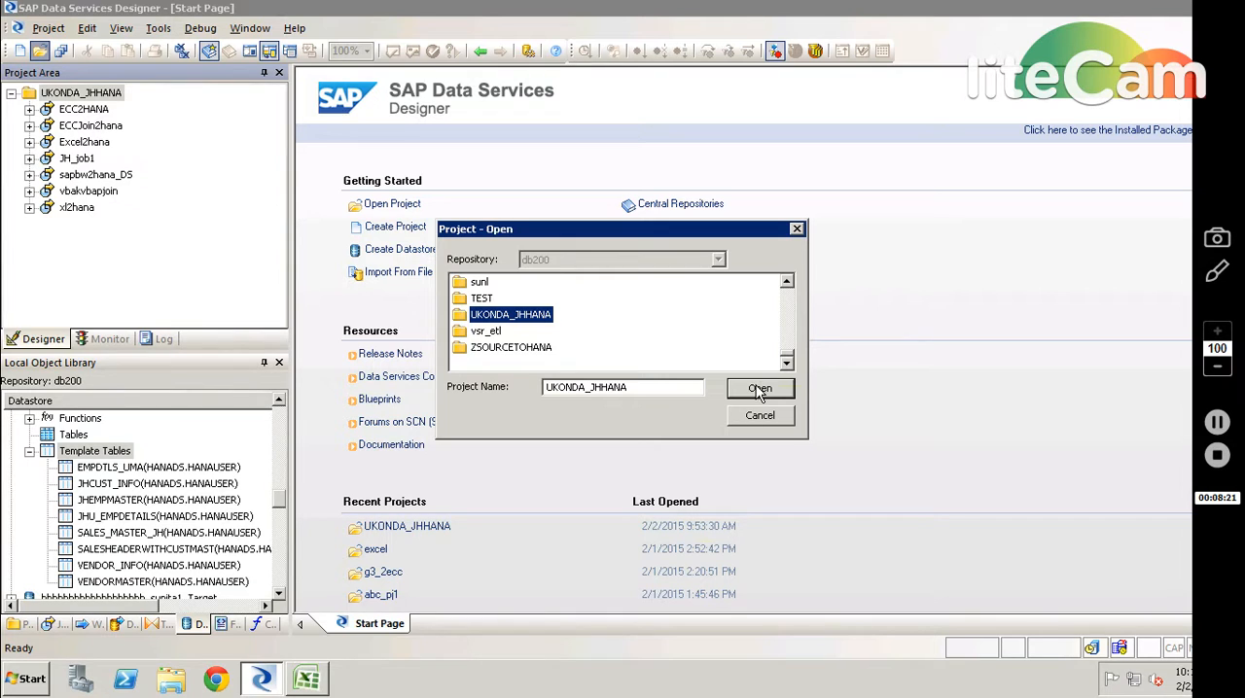
pyautogui.click(760, 397)
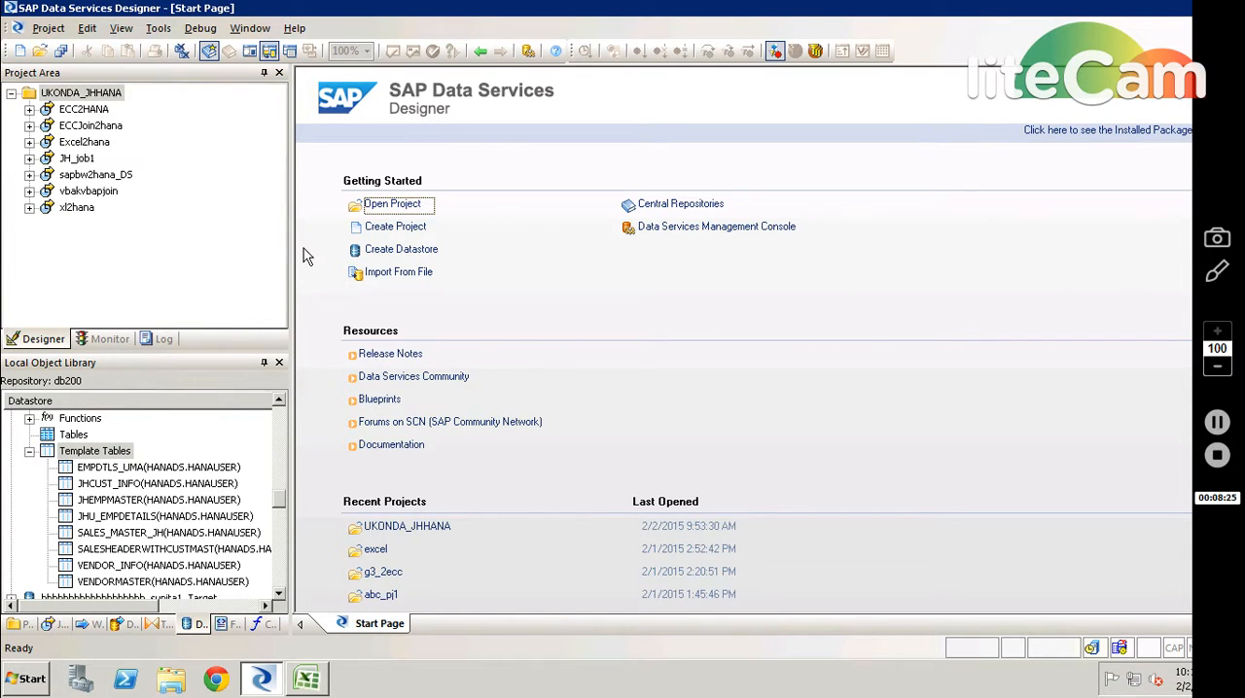
pyautogui.click(83, 93)
pyautogui.click(84, 94)
pyautogui.rightClick(85, 96)
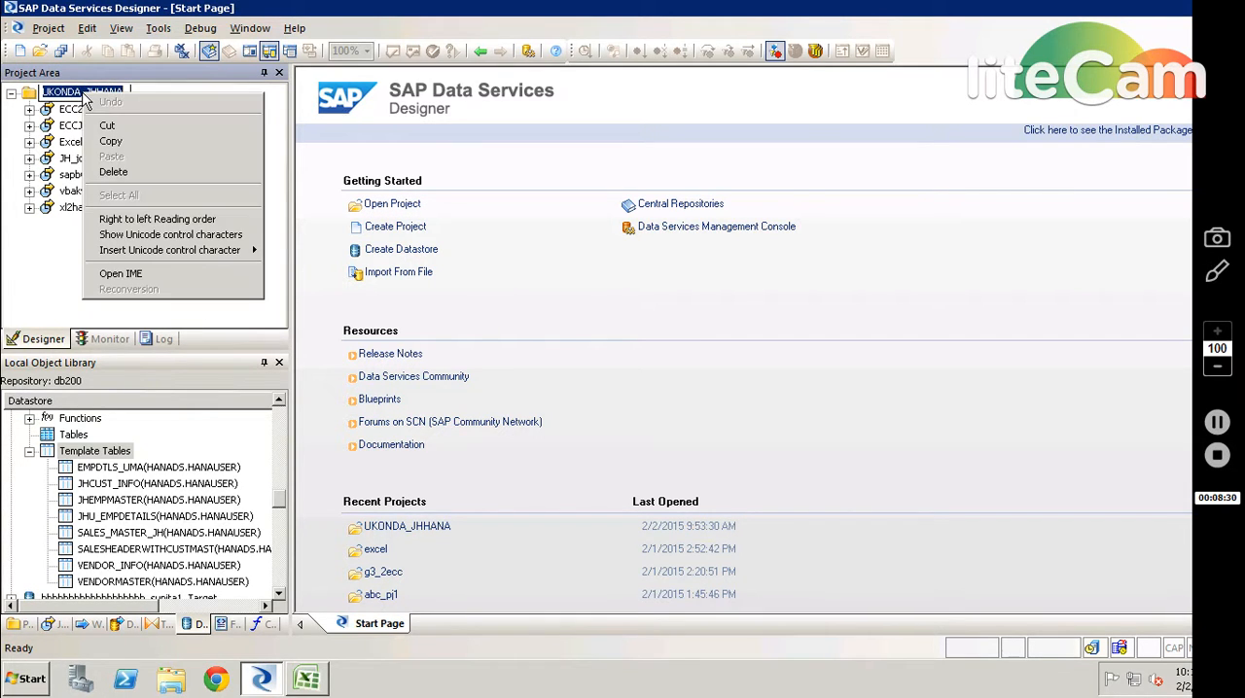
pyautogui.click(56, 256)
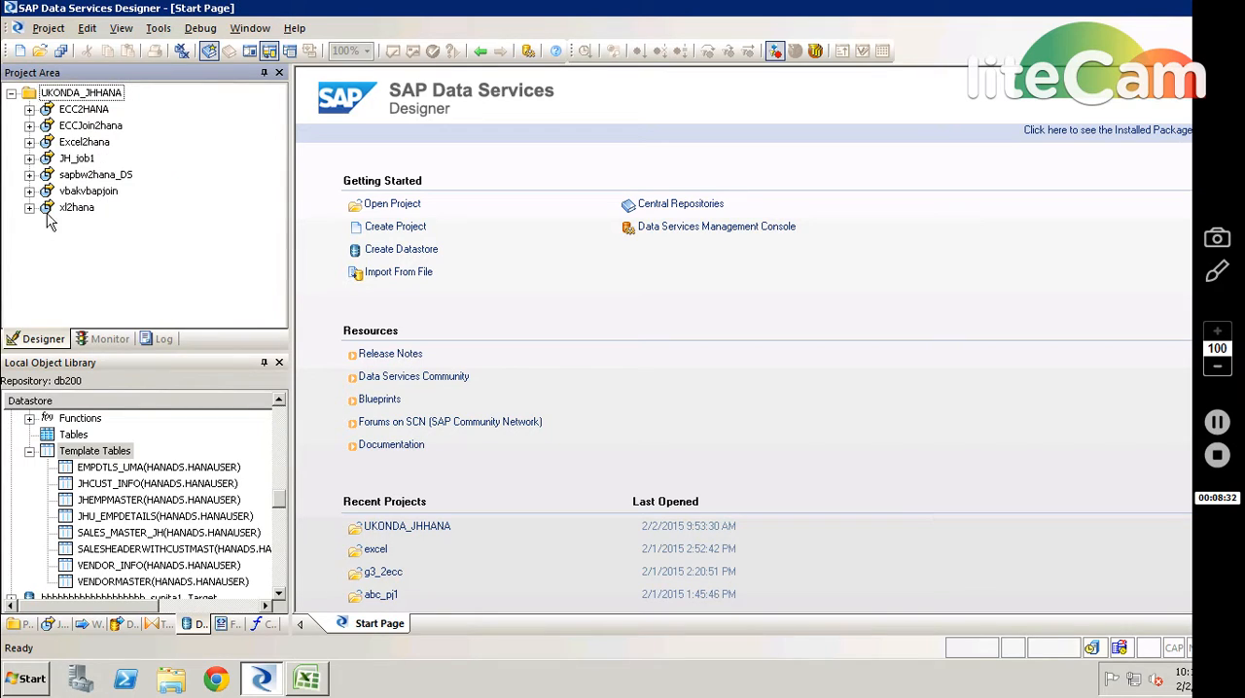
# Create a new batch job in the UKONDA_JHHANA project
pyautogui.click(31, 95)
pyautogui.rightClick(32, 96)
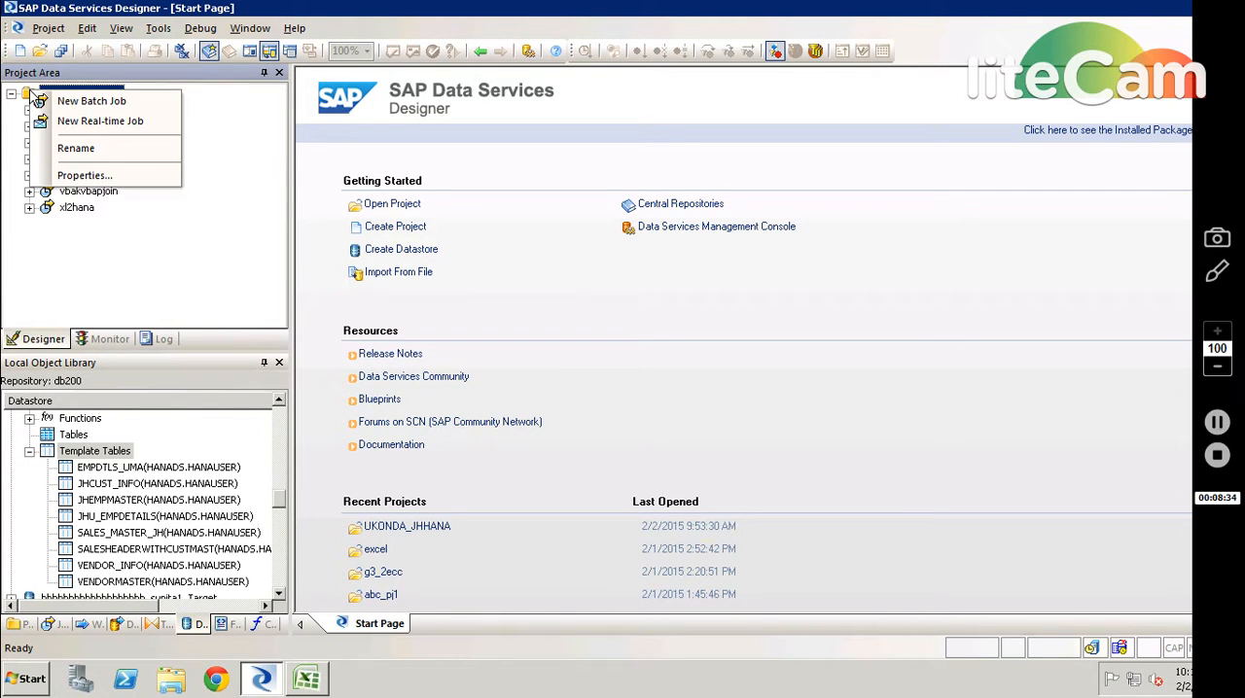
pyautogui.click(84, 103)
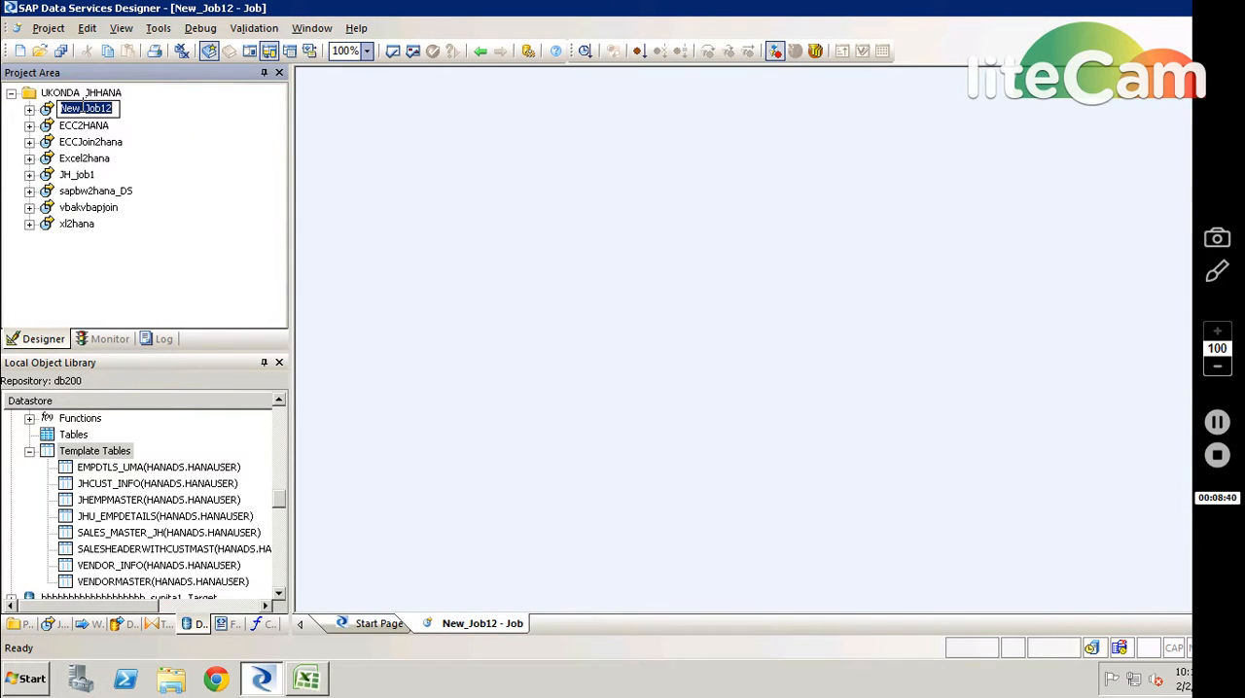
# Try to name the new batch job "Transfor from Excel to Hana" and dismiss the message
pyautogui.write('Transfor from ')
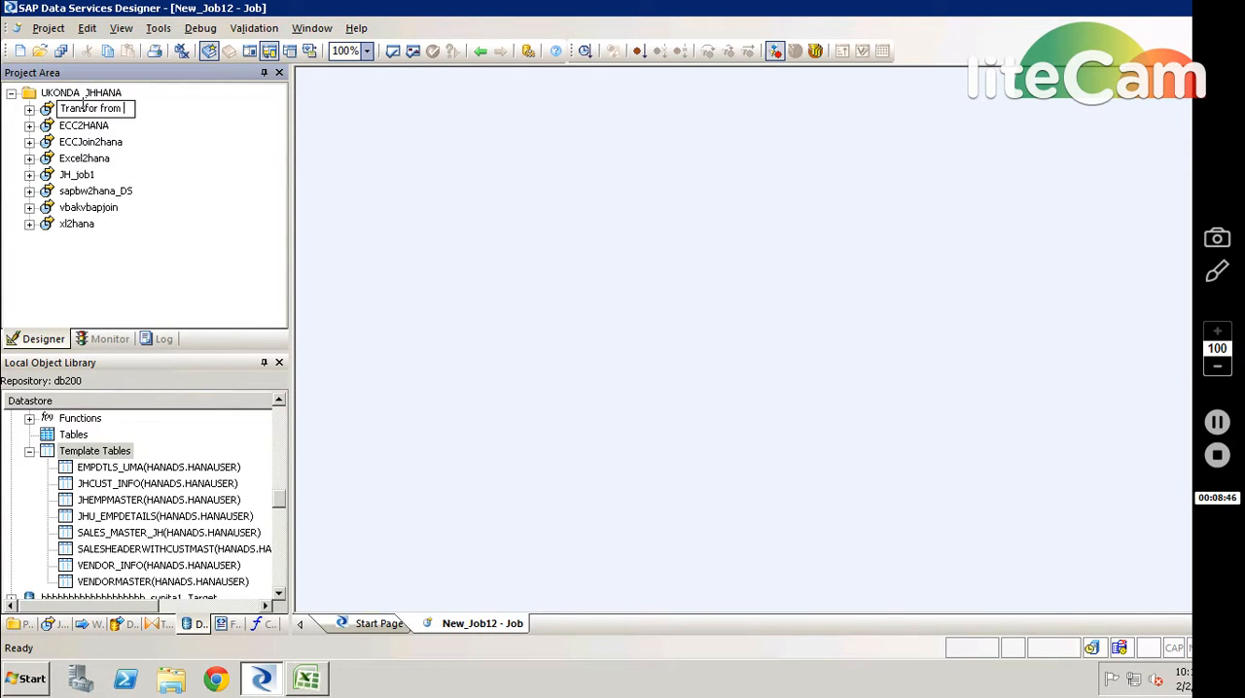
pyautogui.write('Excel to Hana')
pyautogui.click(174, 156)
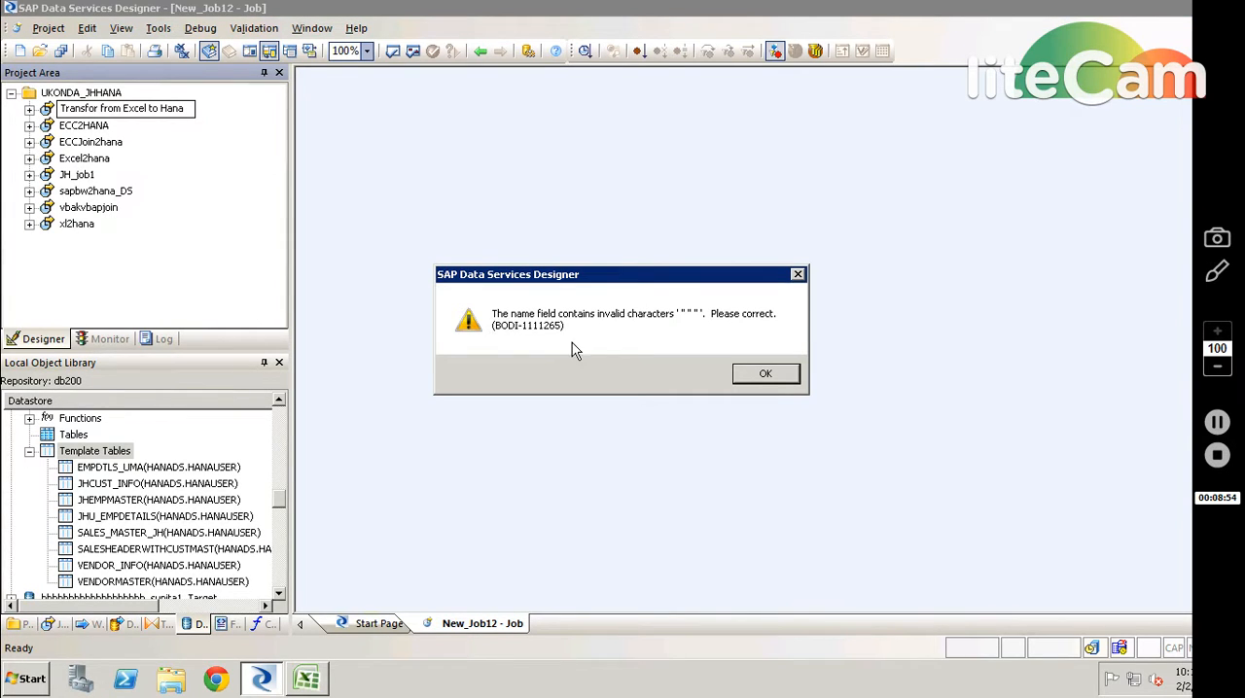
pyautogui.click(739, 375)
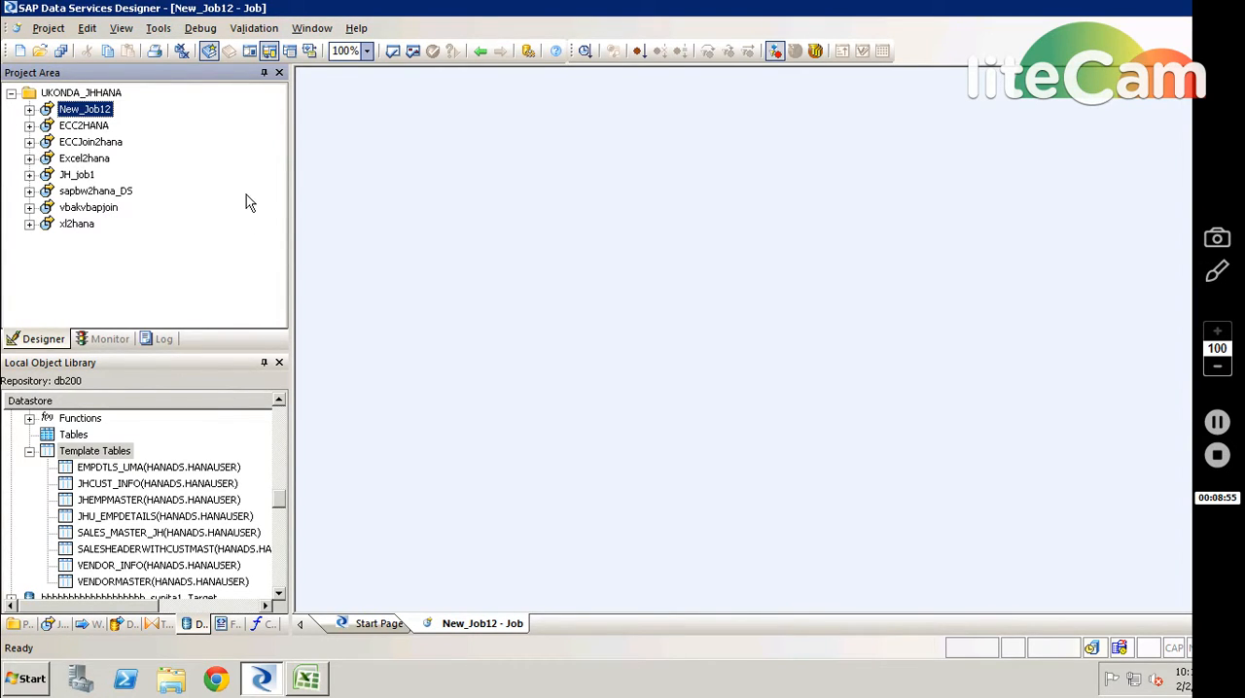
# Rename the new batch job as JH_Excel2Hana_empdata
pyautogui.click(99, 111)
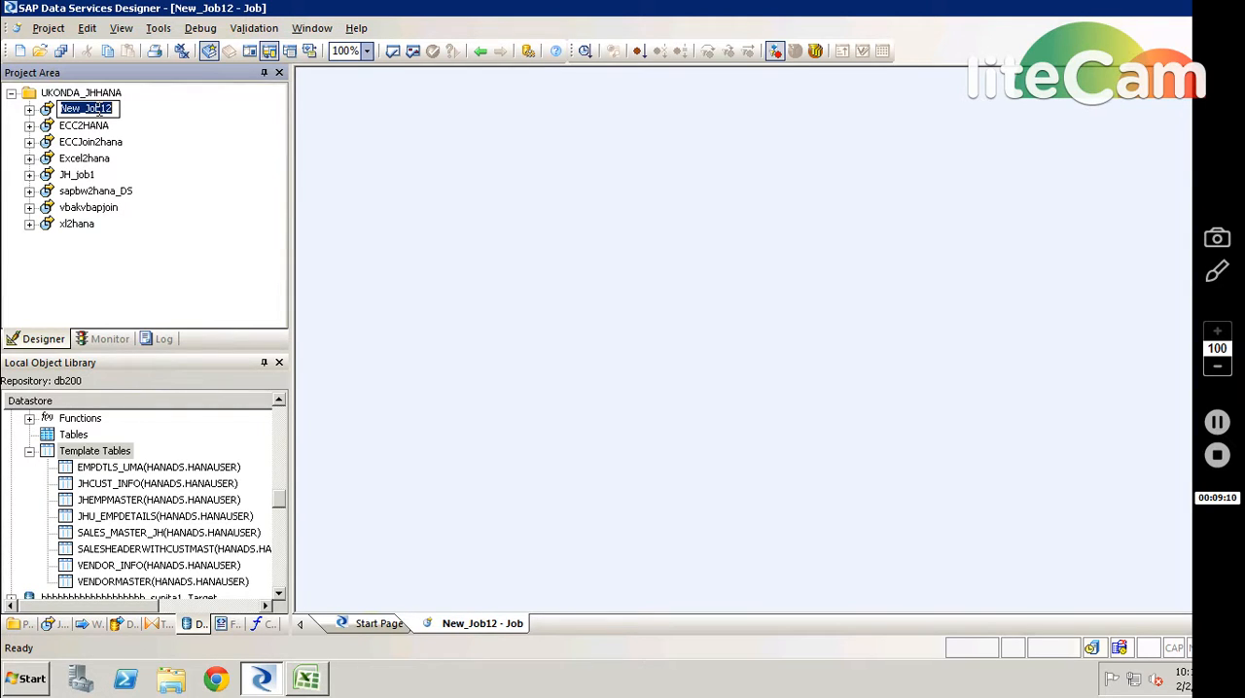
pyautogui.write('JE')
pyautogui.press('BackSpace')
pyautogui.write('H_Excel2Hana')
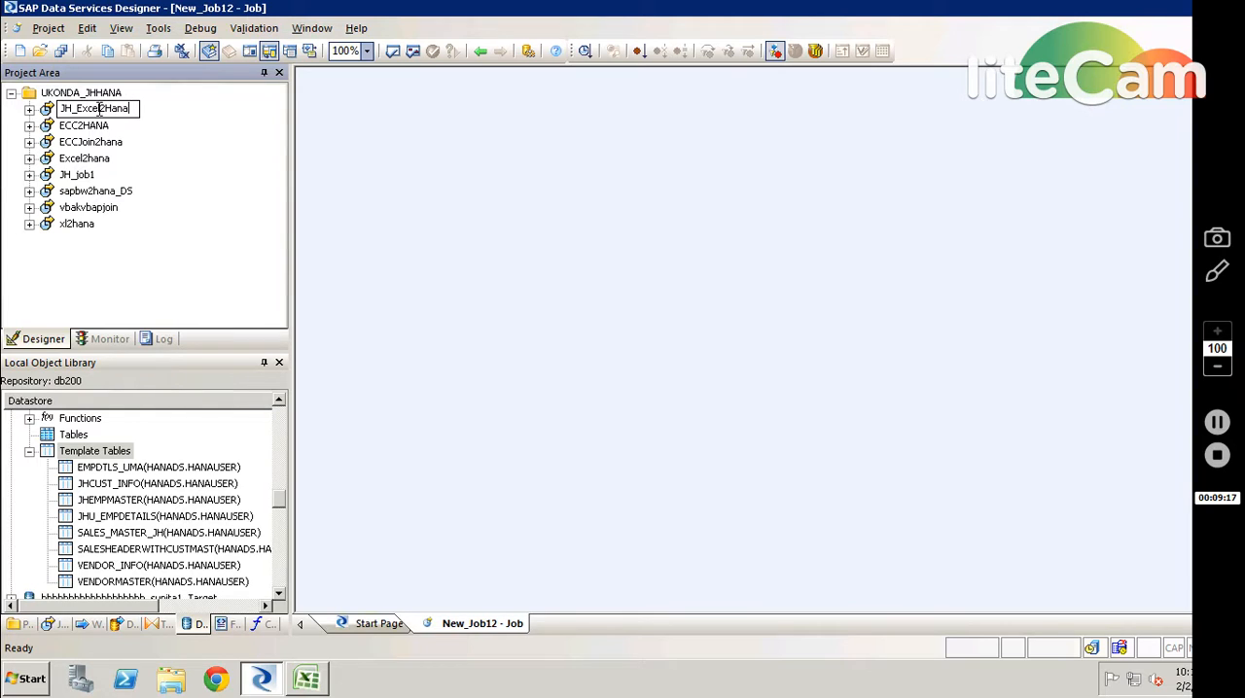
pyautogui.write('_empdata')
pyautogui.press('Return')
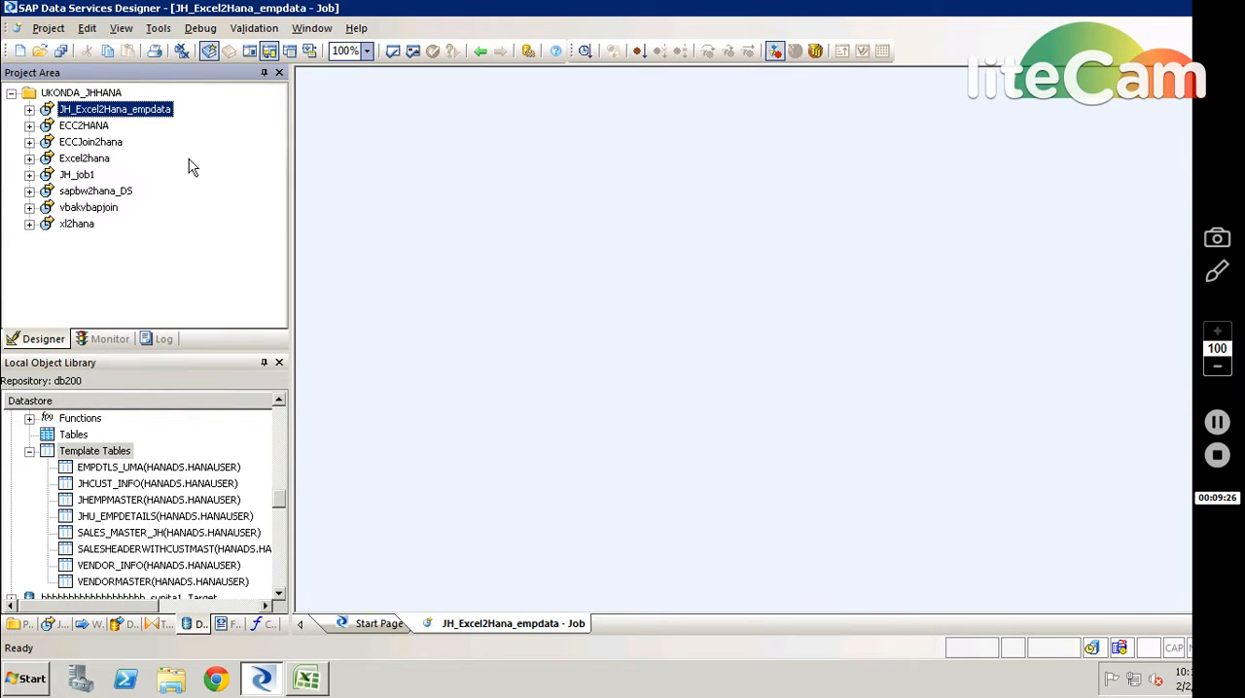
# Add a new data flow named EmpExcel2hana to the JH_Excel2Hana_empdata job's workspace
pyautogui.doubleClick(51, 111)
pyautogui.click(595, 236)
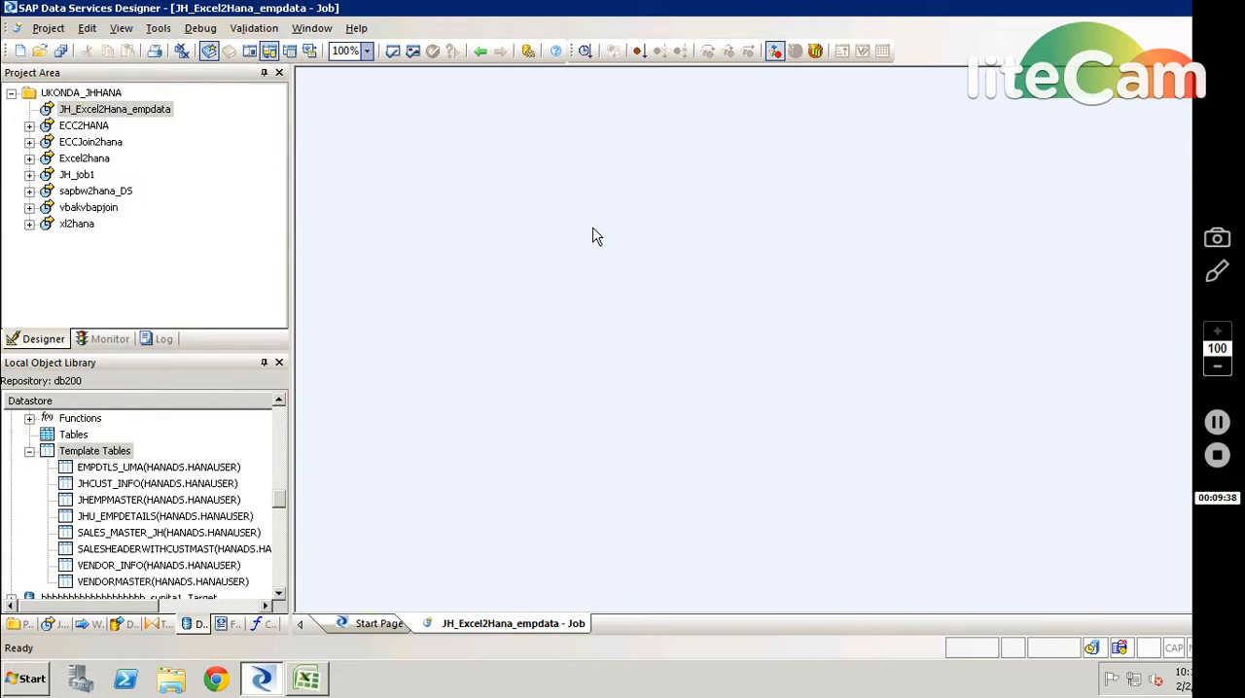
pyautogui.rightClick(597, 237)
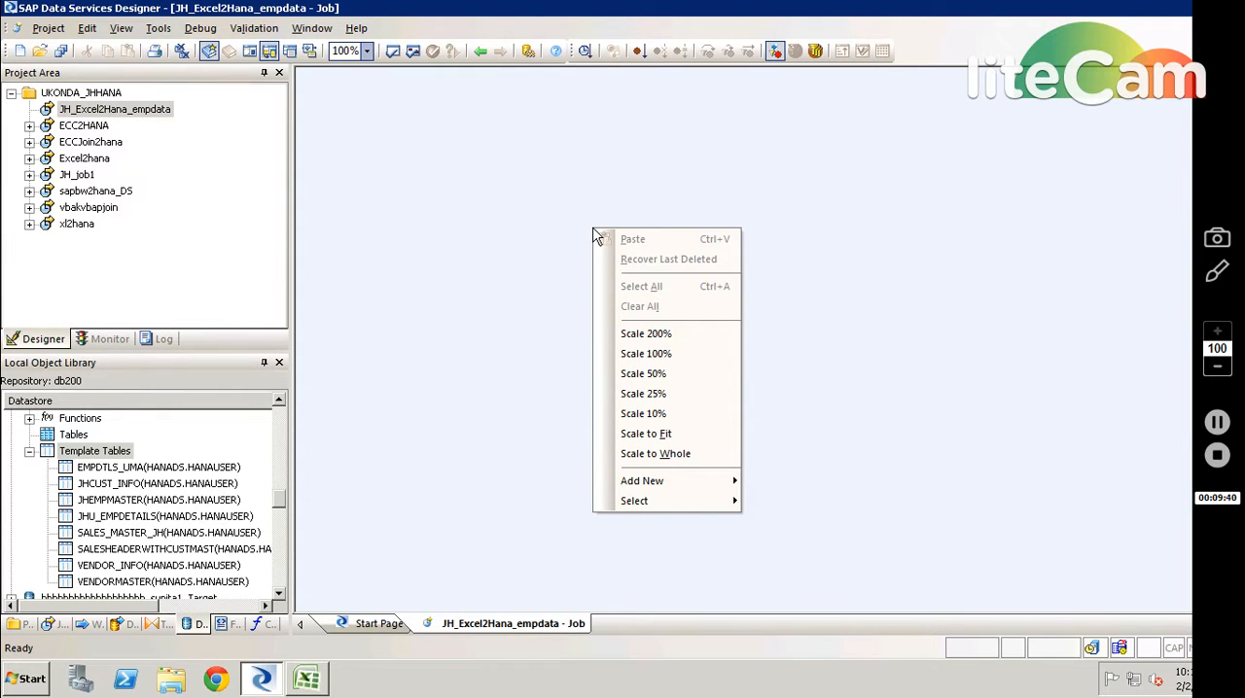
pyautogui.moveTo(697, 481)
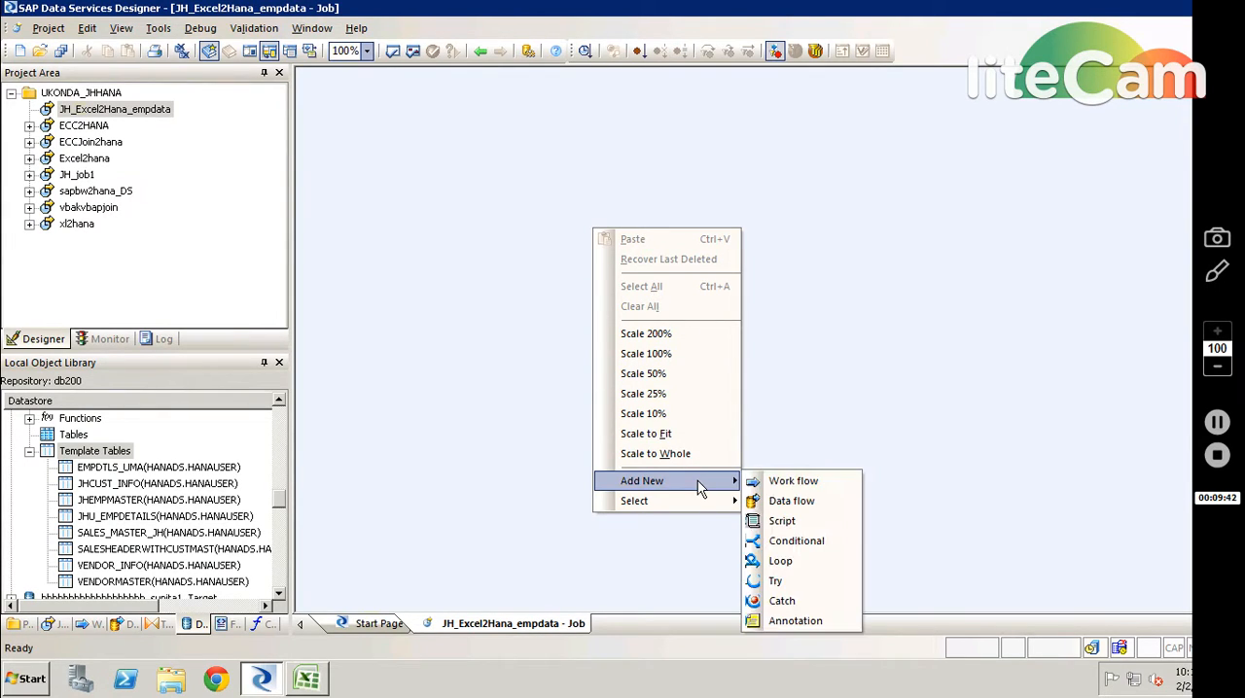
pyautogui.click(791, 502)
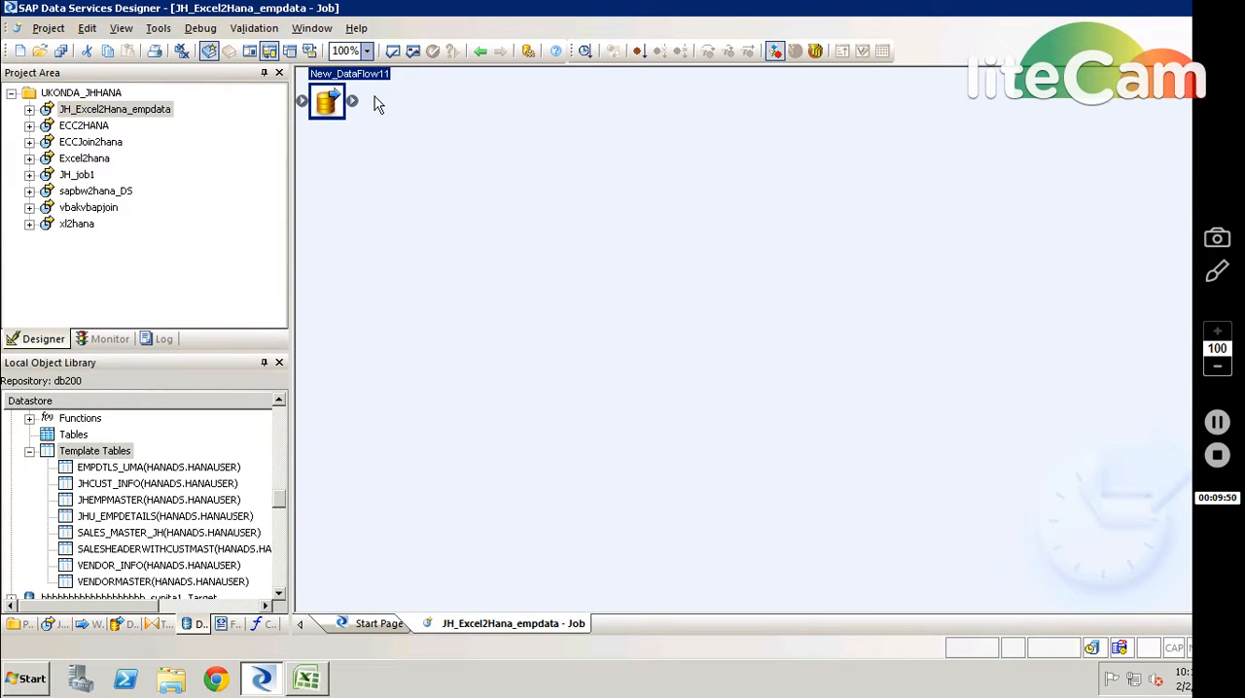
pyautogui.press('F2')
pyautogui.write('E')
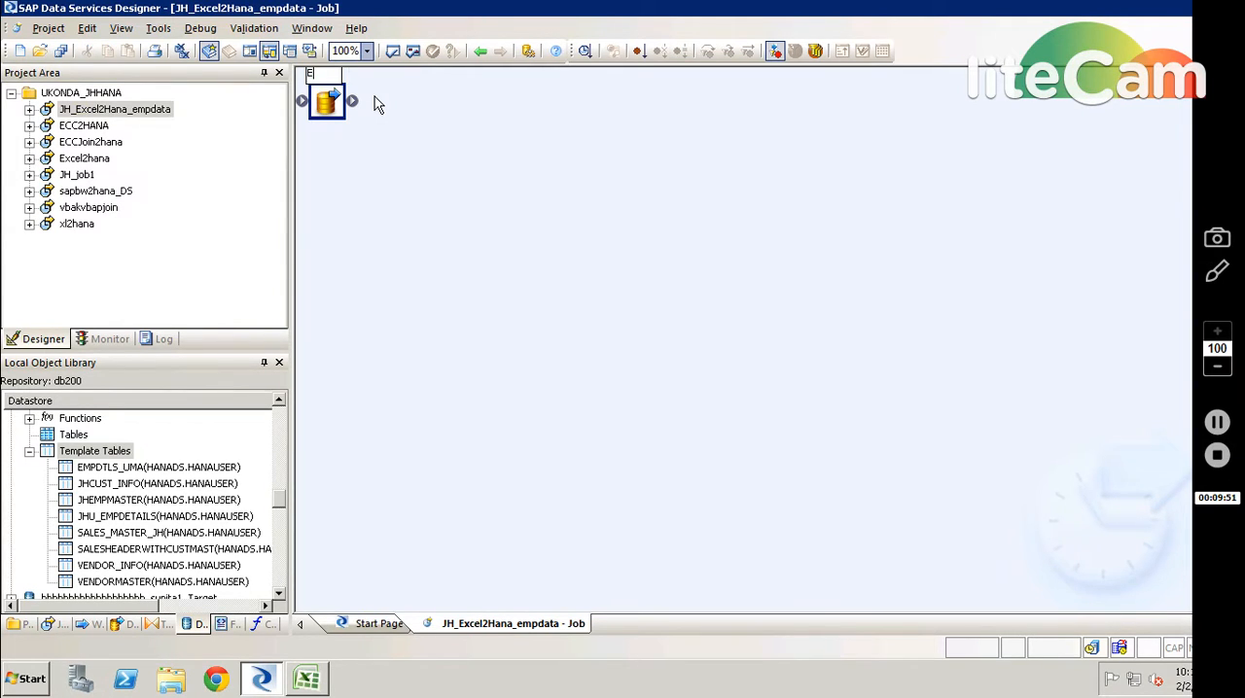
pyautogui.write('mpExcel2hana')
pyautogui.press('Return')
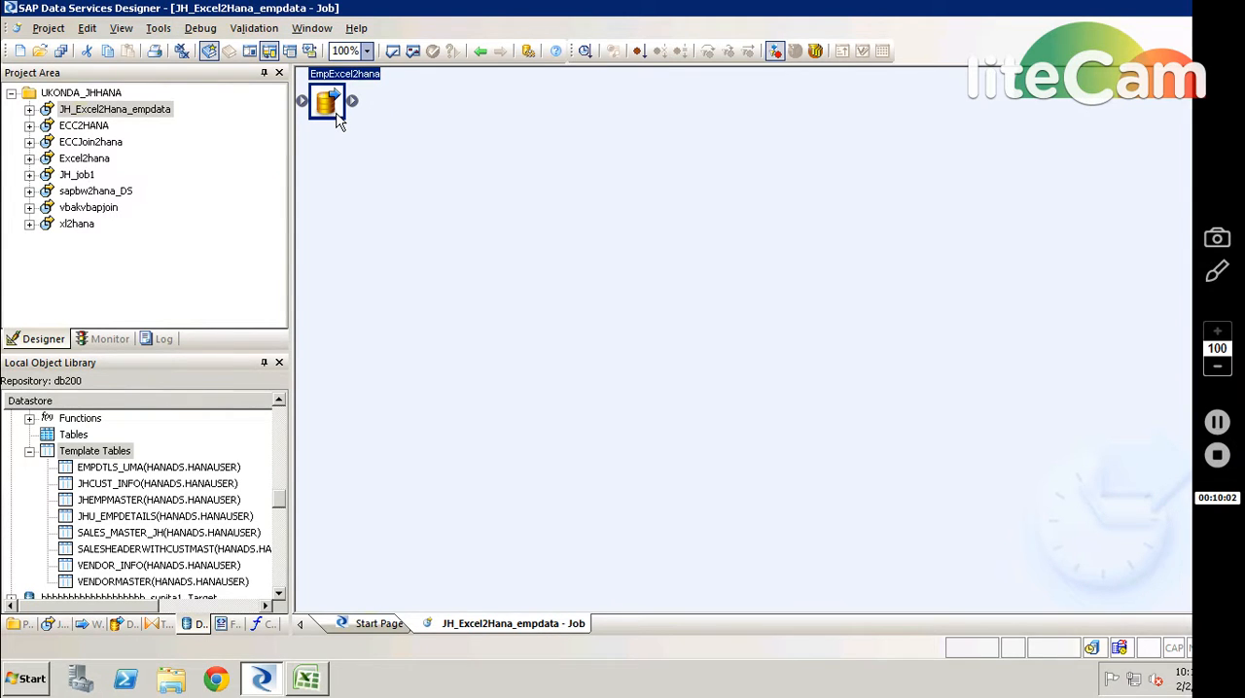
# Open the EmpExcel2hana data flow and place the JH_EmpData Excel workbook format in it as the source
pyautogui.doubleClick(336, 117)
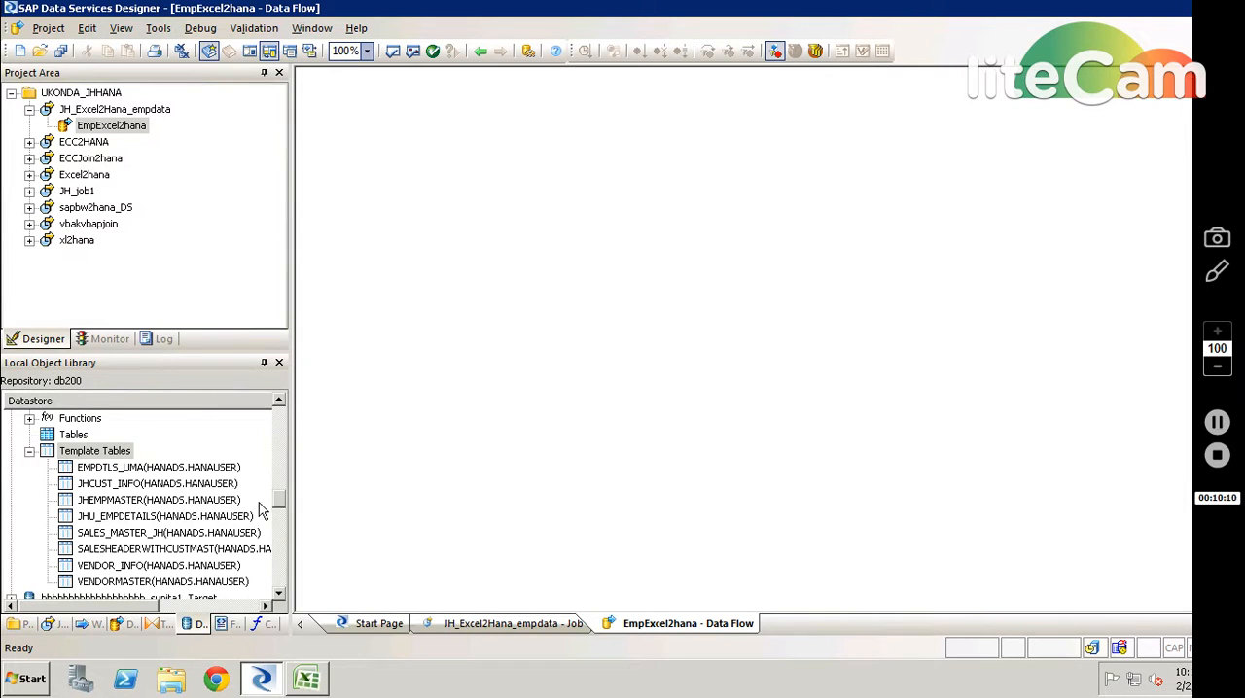
pyautogui.click(232, 626)
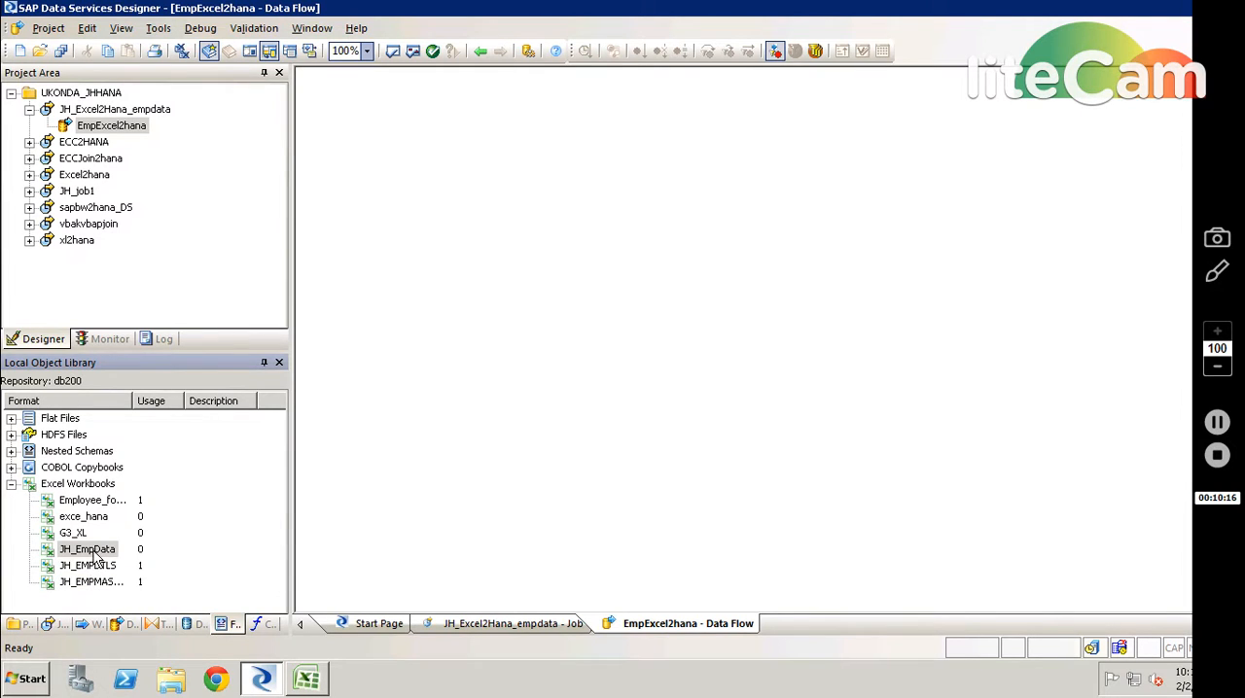
pyautogui.moveTo(95, 553); pyautogui.dragTo(451, 353)
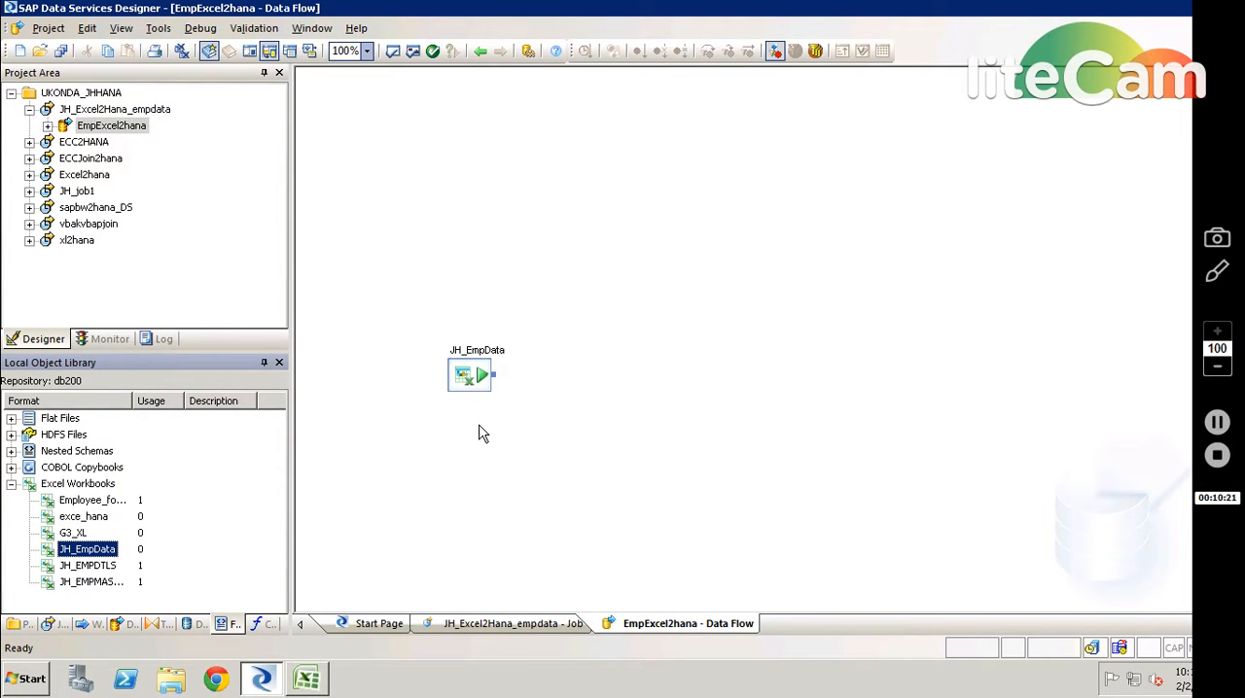
# Add a HANADS template table named JHEMPDETAILS to the data flow as the target, to the right of JH_EmpData
pyautogui.click(192, 625)
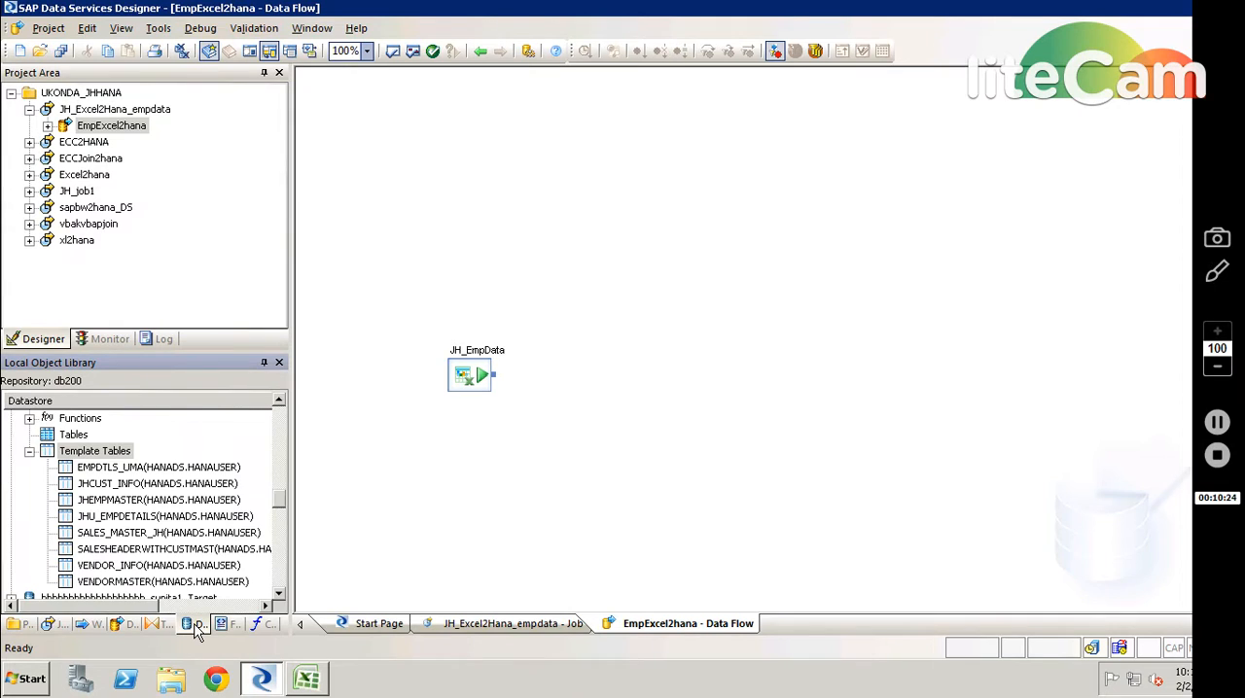
pyautogui.click(77, 452)
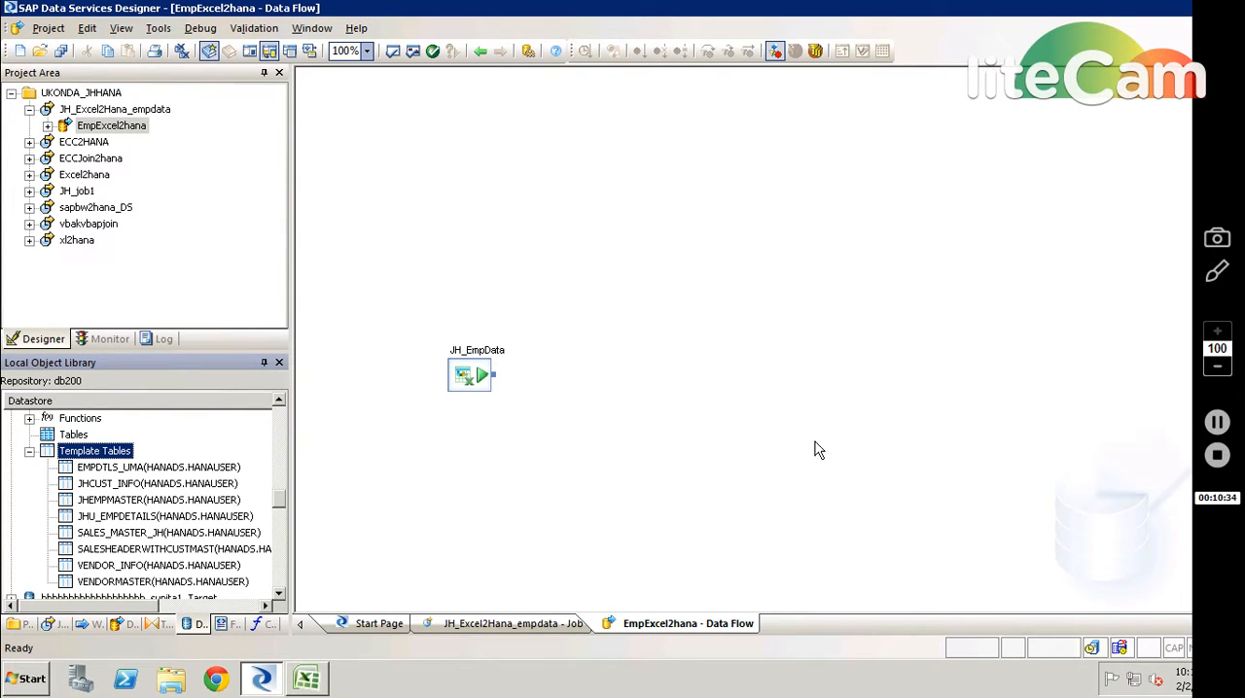
pyautogui.click(29, 451)
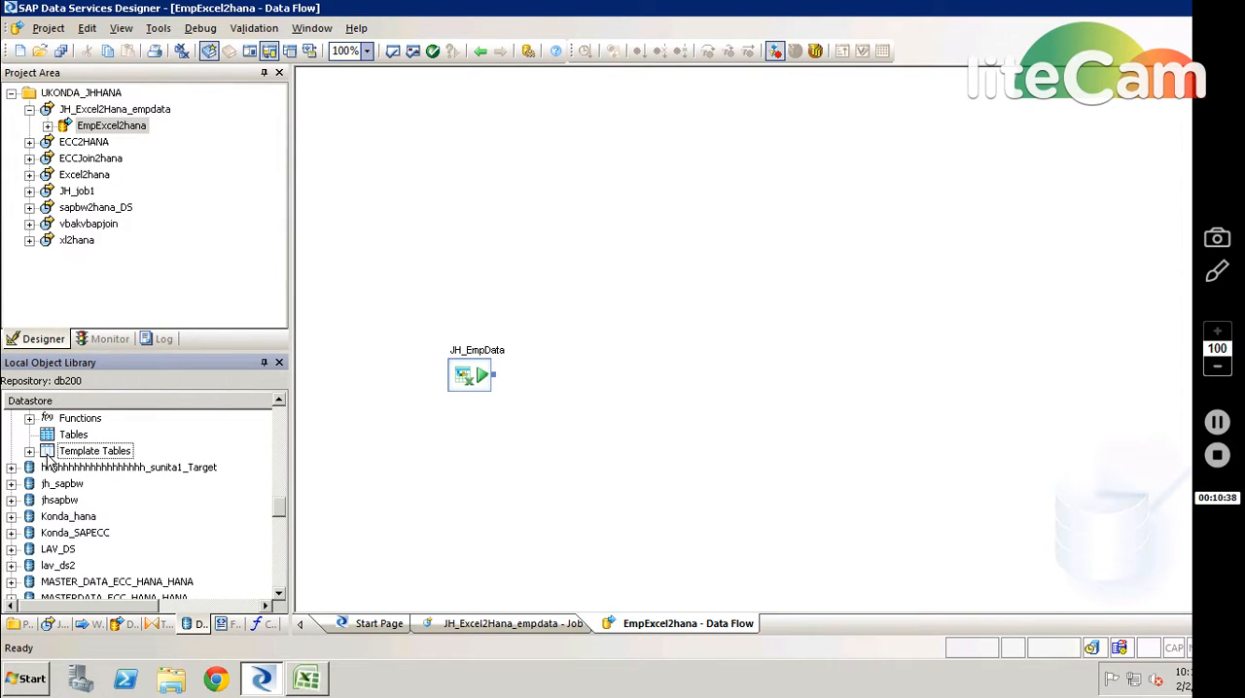
pyautogui.click(30, 452)
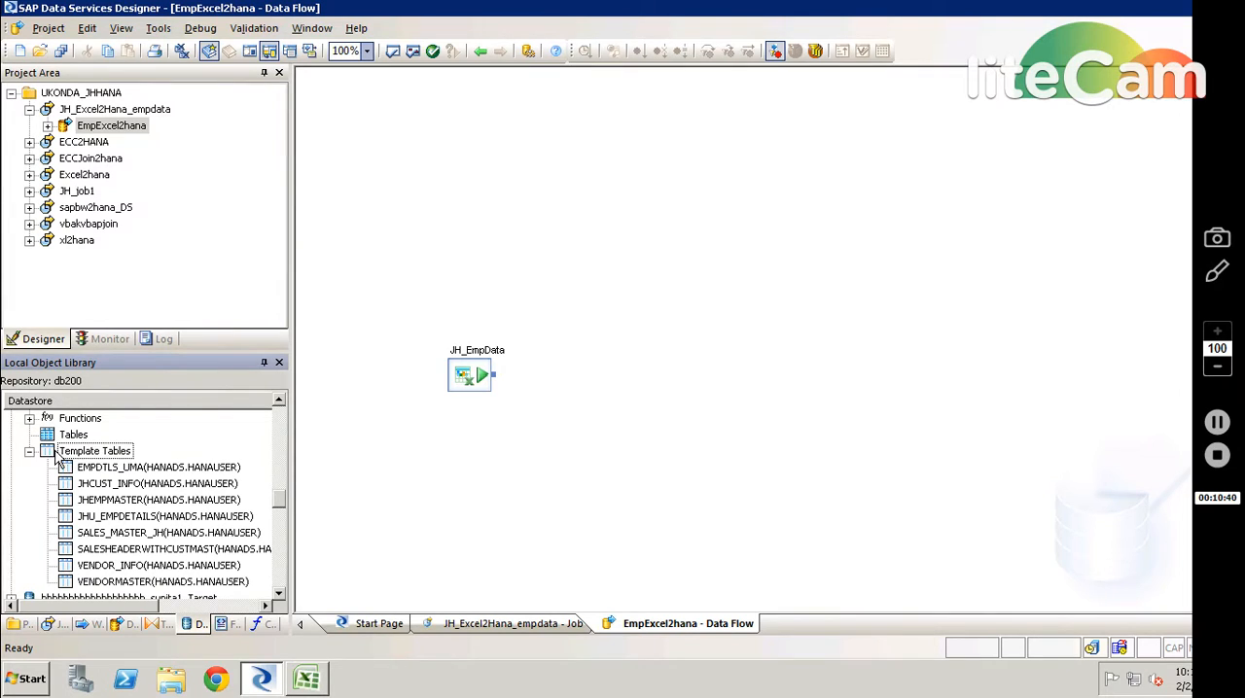
pyautogui.click(60, 452)
pyautogui.moveTo(77, 459); pyautogui.dragTo(778, 375)
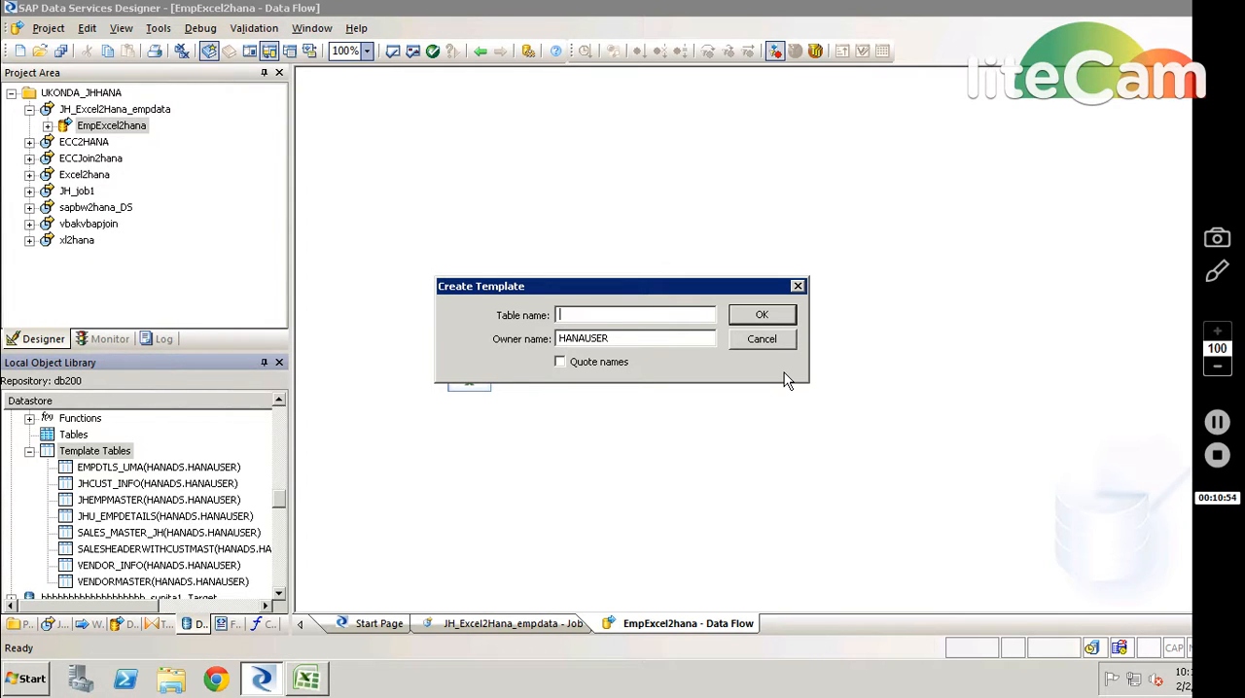
pyautogui.write('EMP')
pyautogui.press('BackSpace')
pyautogui.press('BackSpace')
pyautogui.press('BackSpace')
pyautogui.write('JHEMPDETAILS')
pyautogui.click(766, 317)
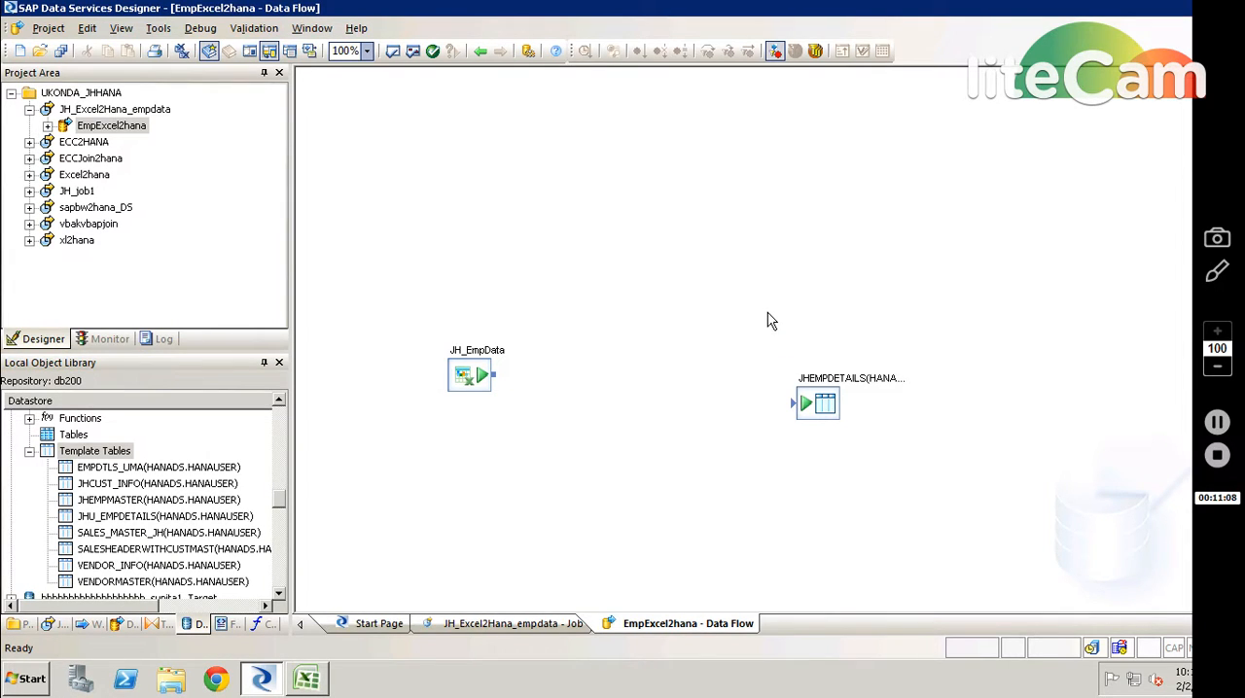
# Try to open the JHEMPDETAILS target table from the data flow
pyautogui.doubleClick(820, 398)
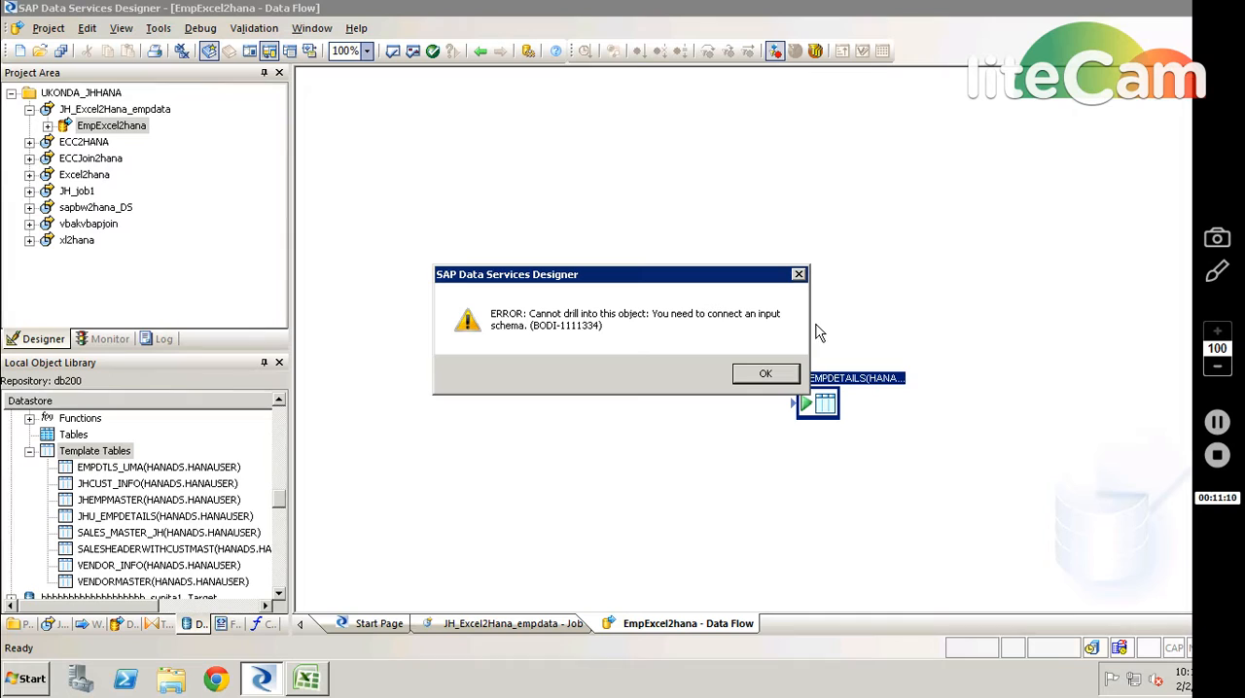
pyautogui.click(783, 373)
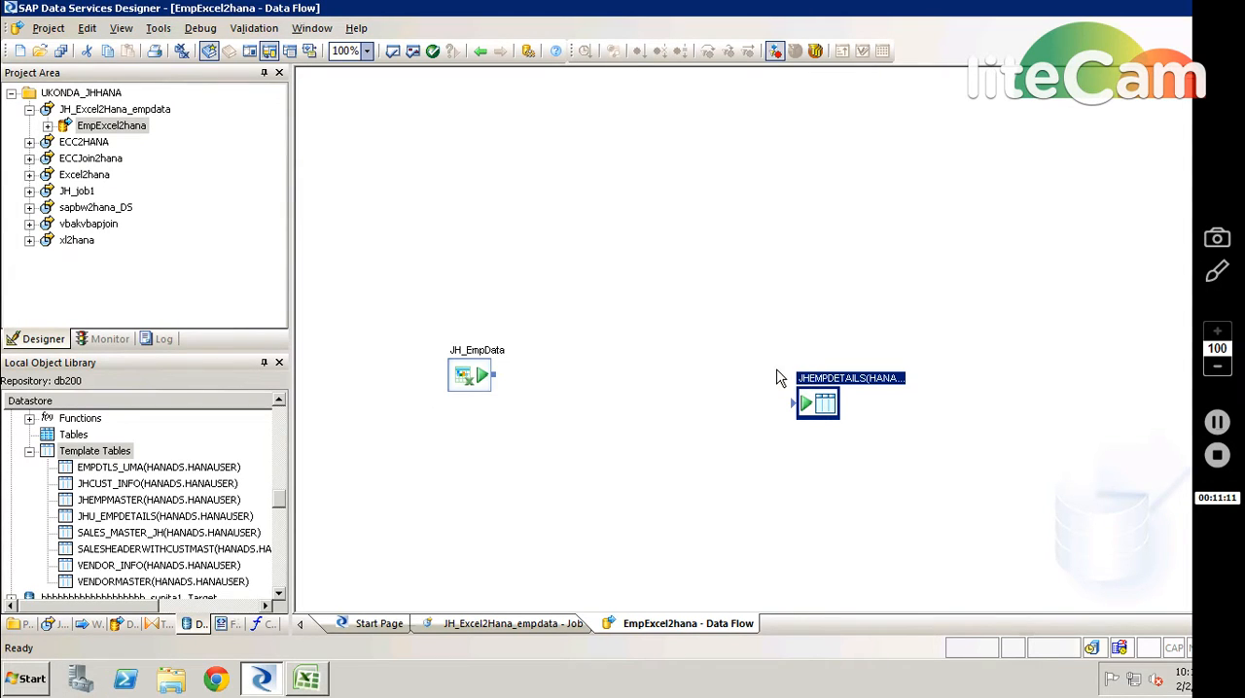
pyautogui.doubleClick(824, 389)
pyautogui.click(784, 376)
# Nudge the JHEMPDETAILS target table upward until it is roughly level with the JH_EmpData source
pyautogui.press('Up')
pyautogui.press('Up')
pyautogui.press('Up')
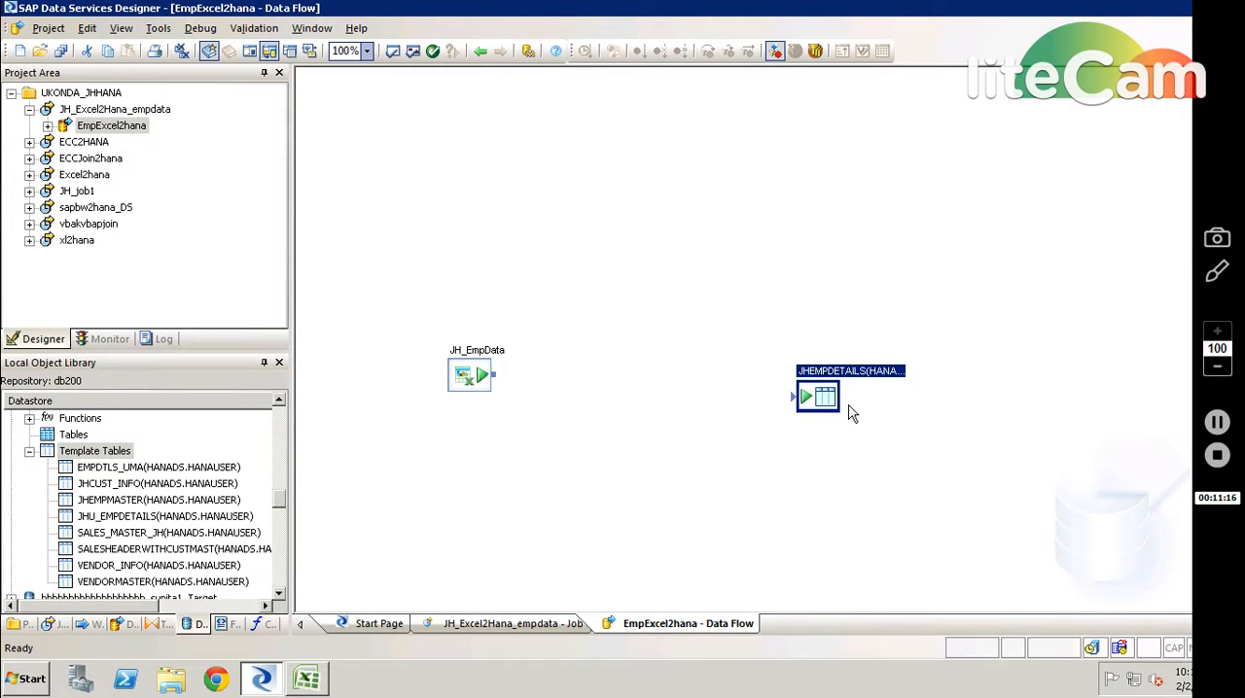
pyautogui.press('Up')
pyautogui.press('Up')
pyautogui.press('Up')
pyautogui.press('Up')
pyautogui.press('Up')
pyautogui.press('Up')
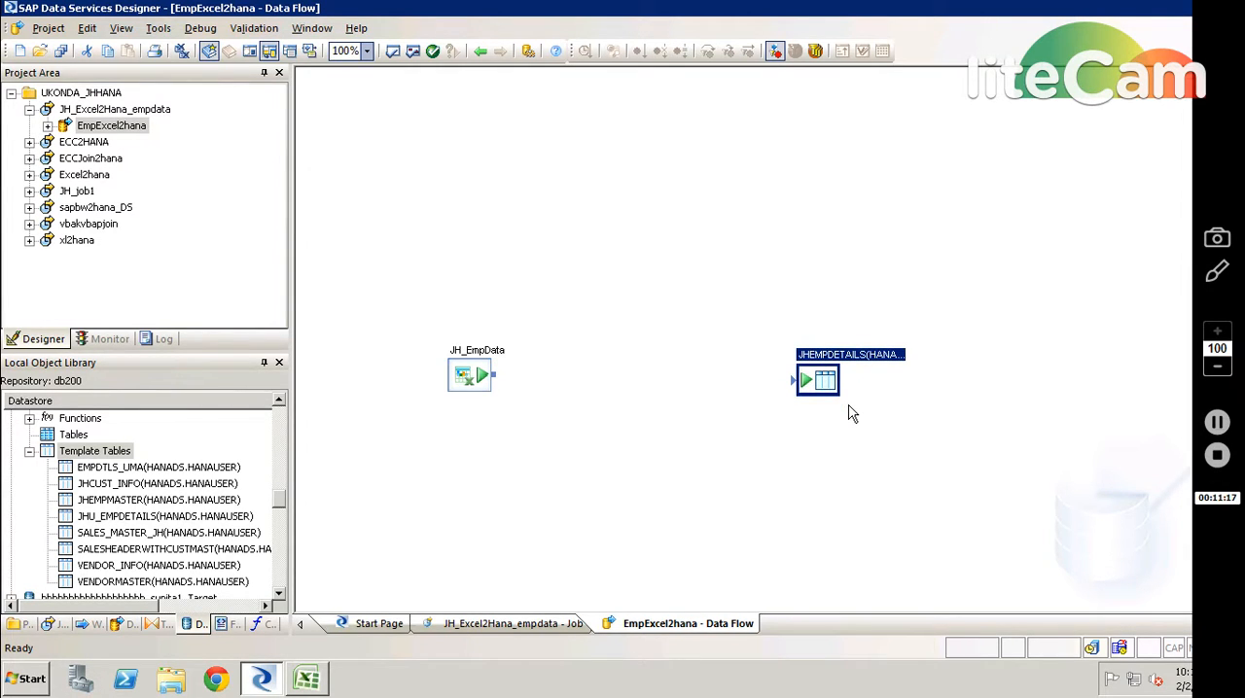
pyautogui.click(851, 413)
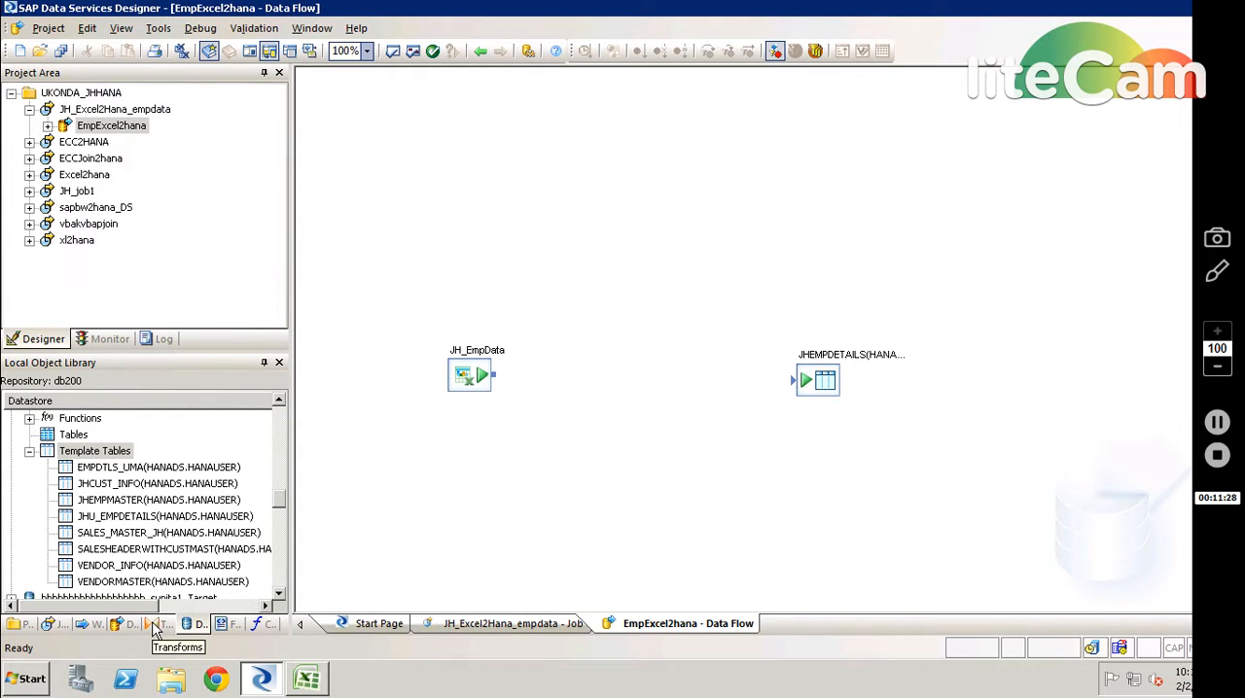
# Add a Query transform named excel2hana to the EmpExcel2hana data flow
pyautogui.rightClick(608, 306)
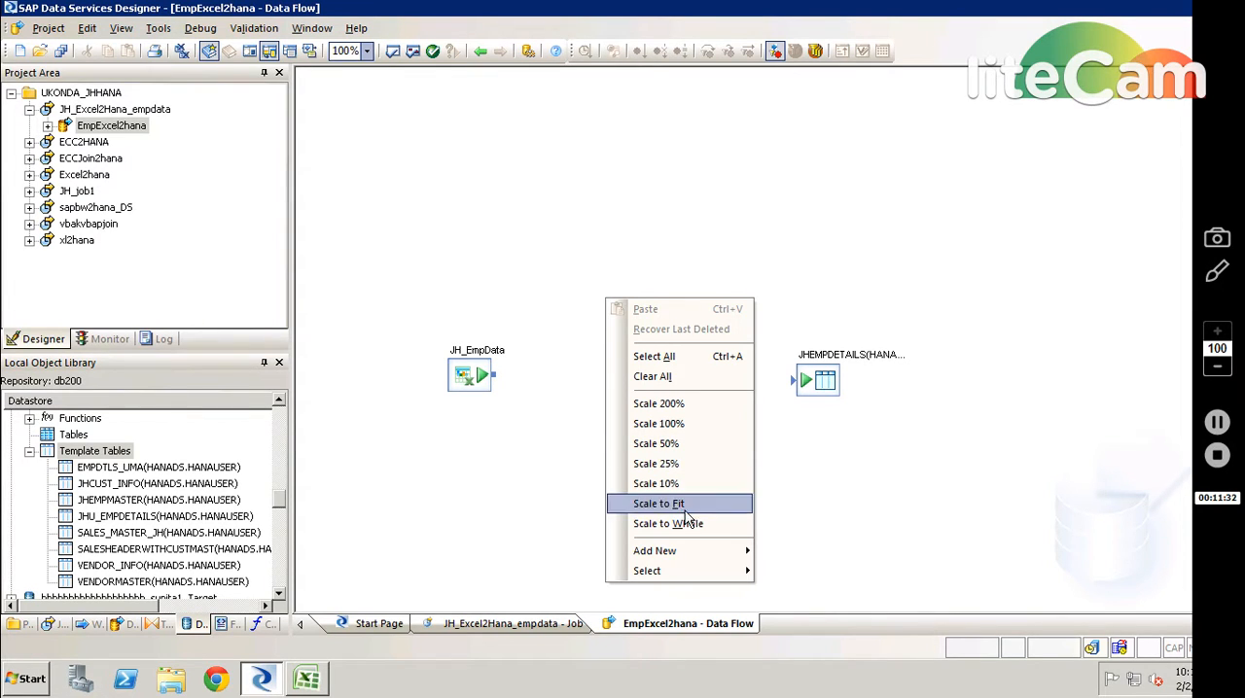
pyautogui.moveTo(690, 554)
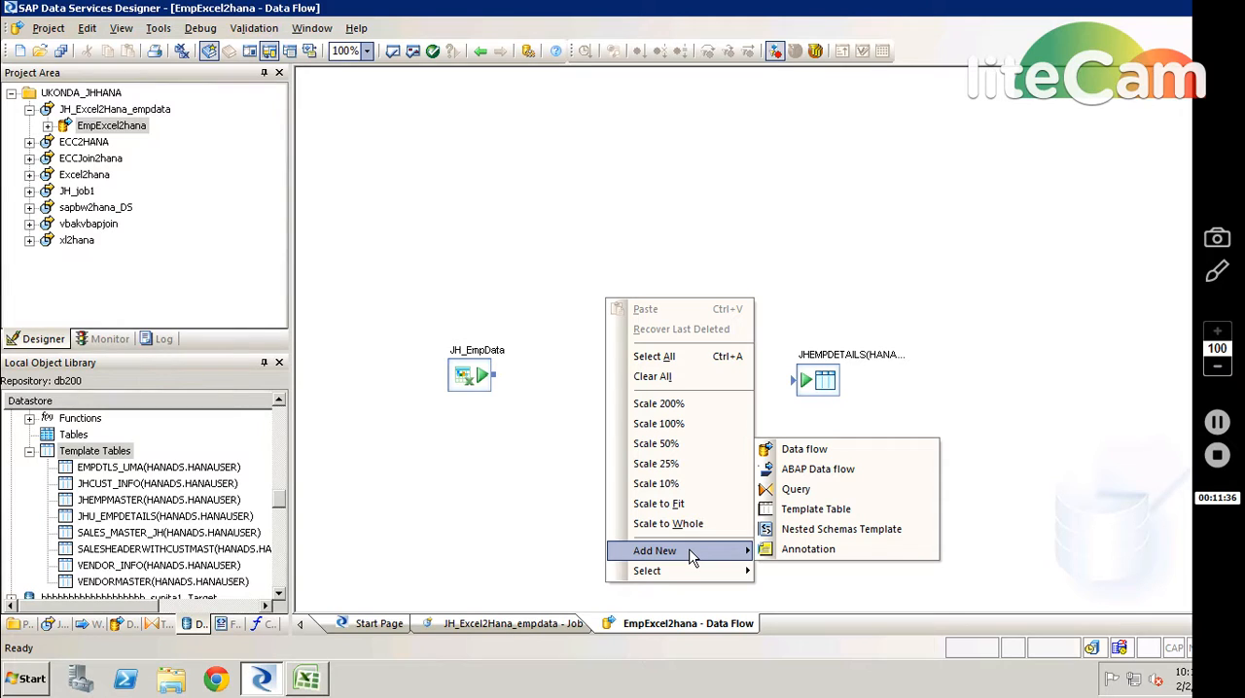
pyautogui.click(791, 491)
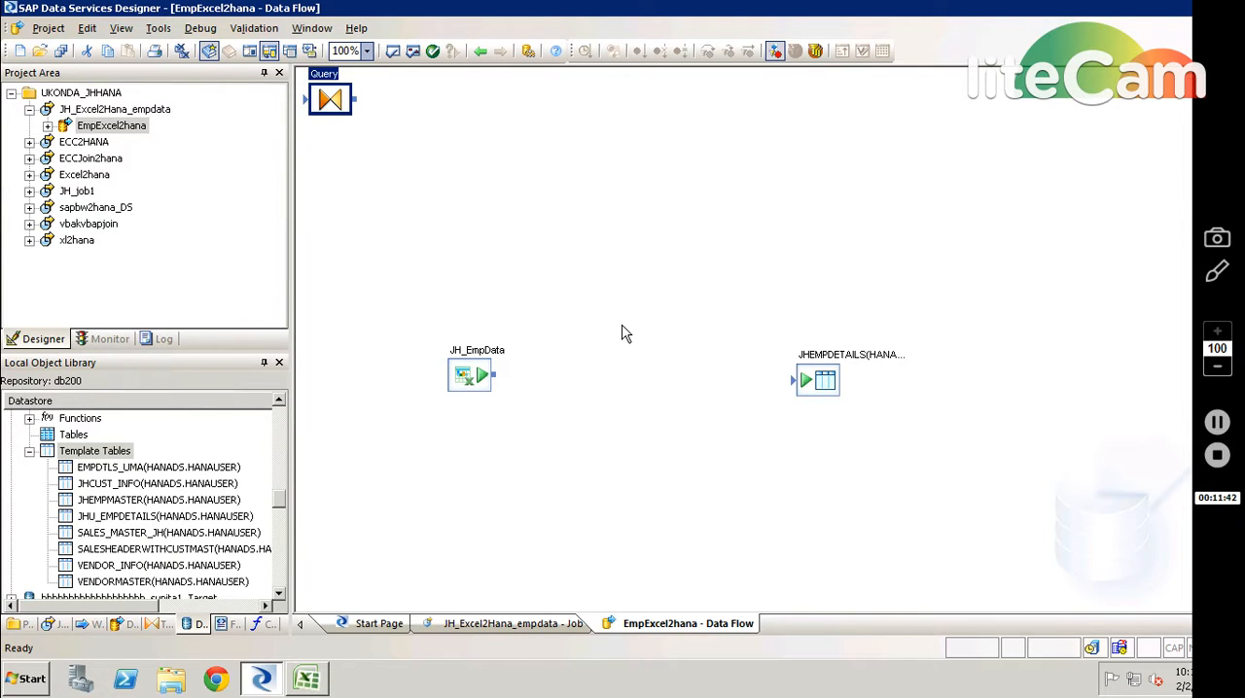
pyautogui.write('excel2hana')
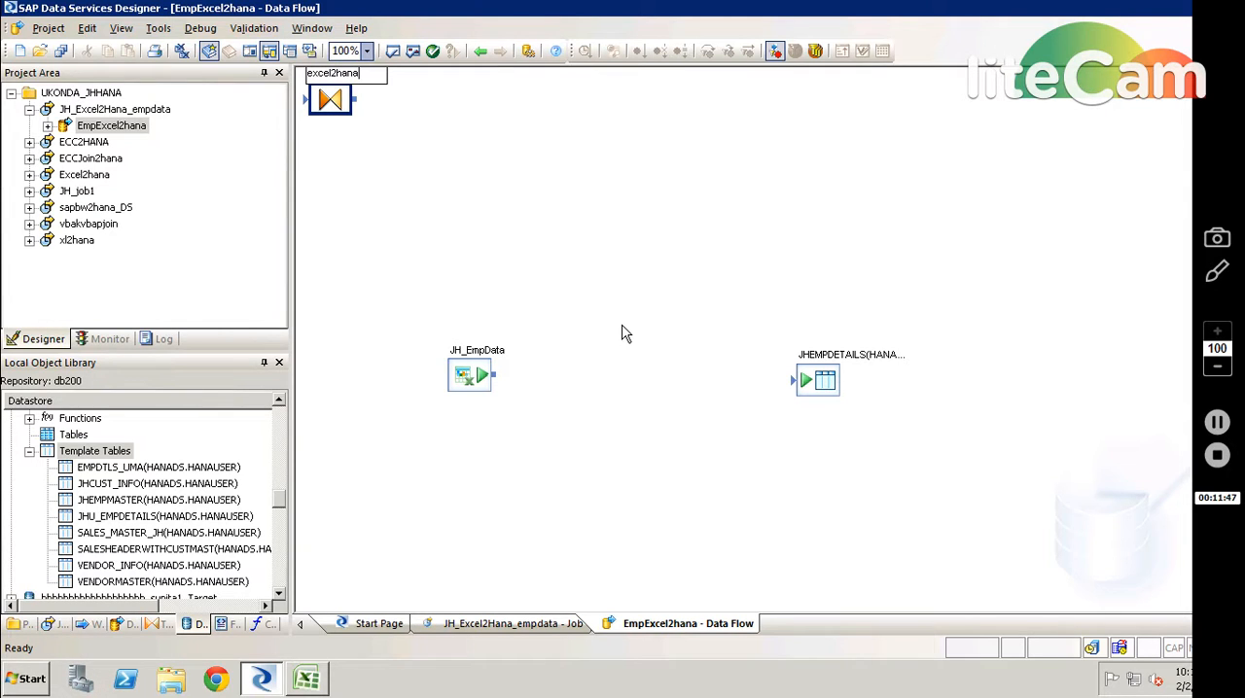
pyautogui.press('Return')
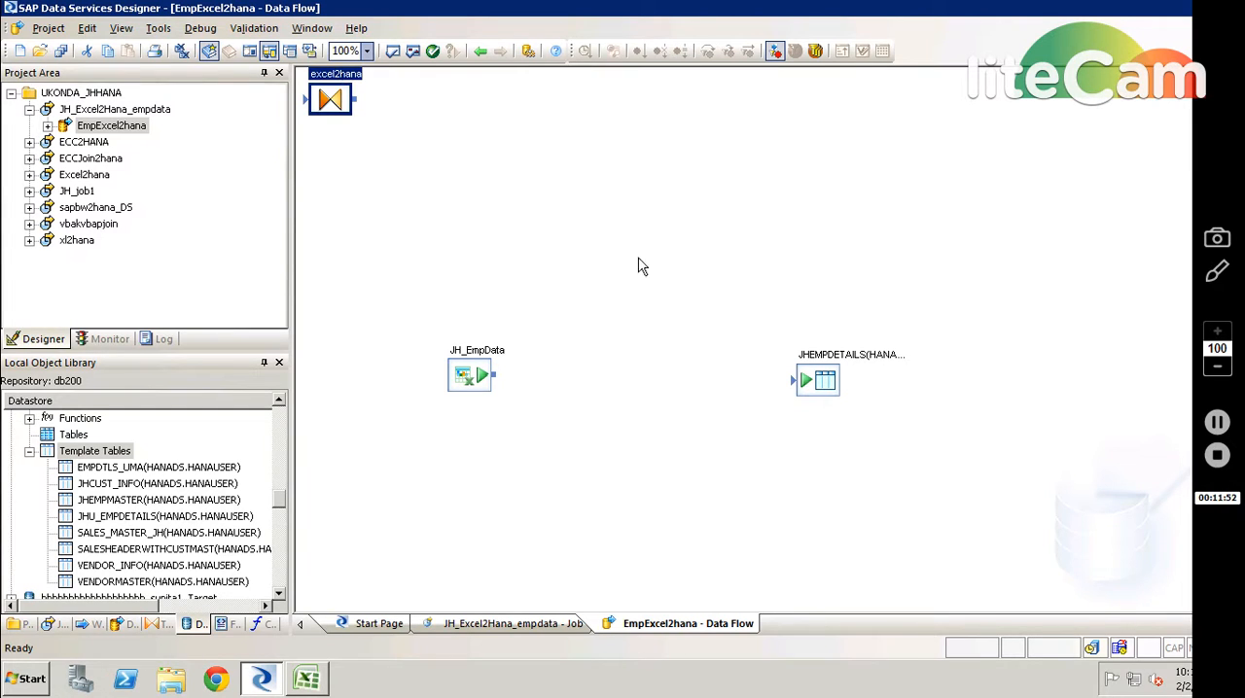
# Place the excel2hana query between JH_EmpData and JHEMPDETAILS, and connect the source through it to the target
pyautogui.doubleClick(331, 98)
pyautogui.click(766, 374)
pyautogui.moveTo(326, 110); pyautogui.dragTo(640, 394)
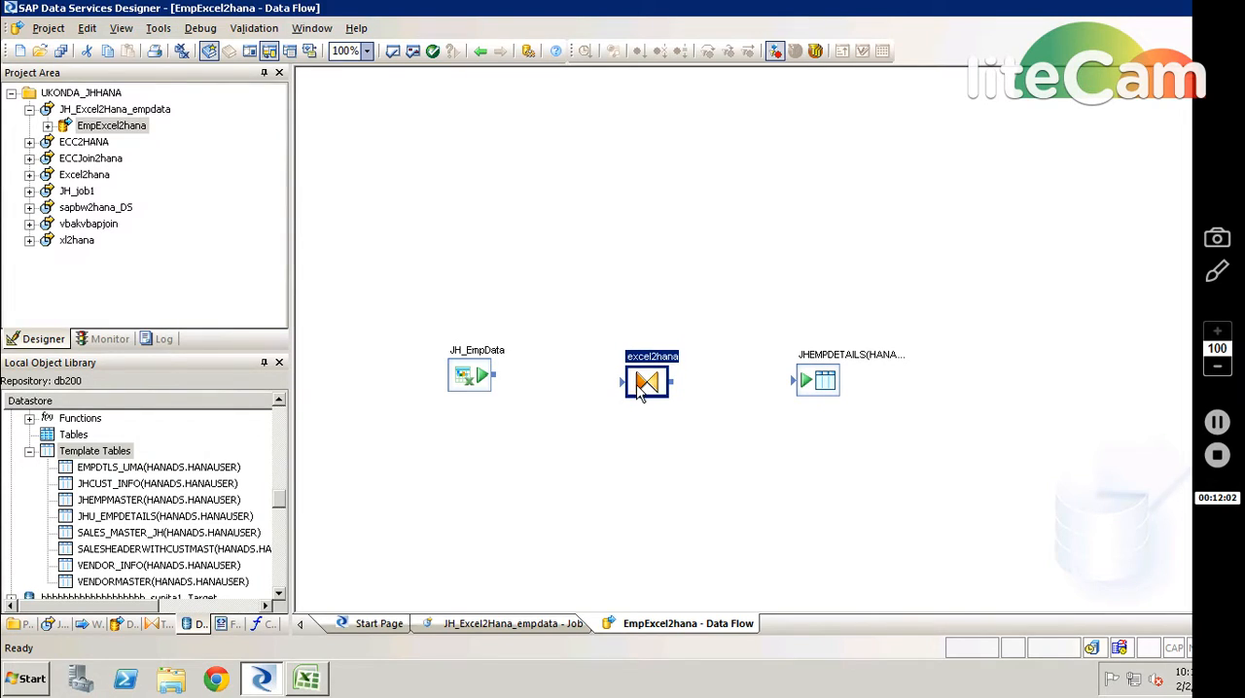
pyautogui.click(537, 447)
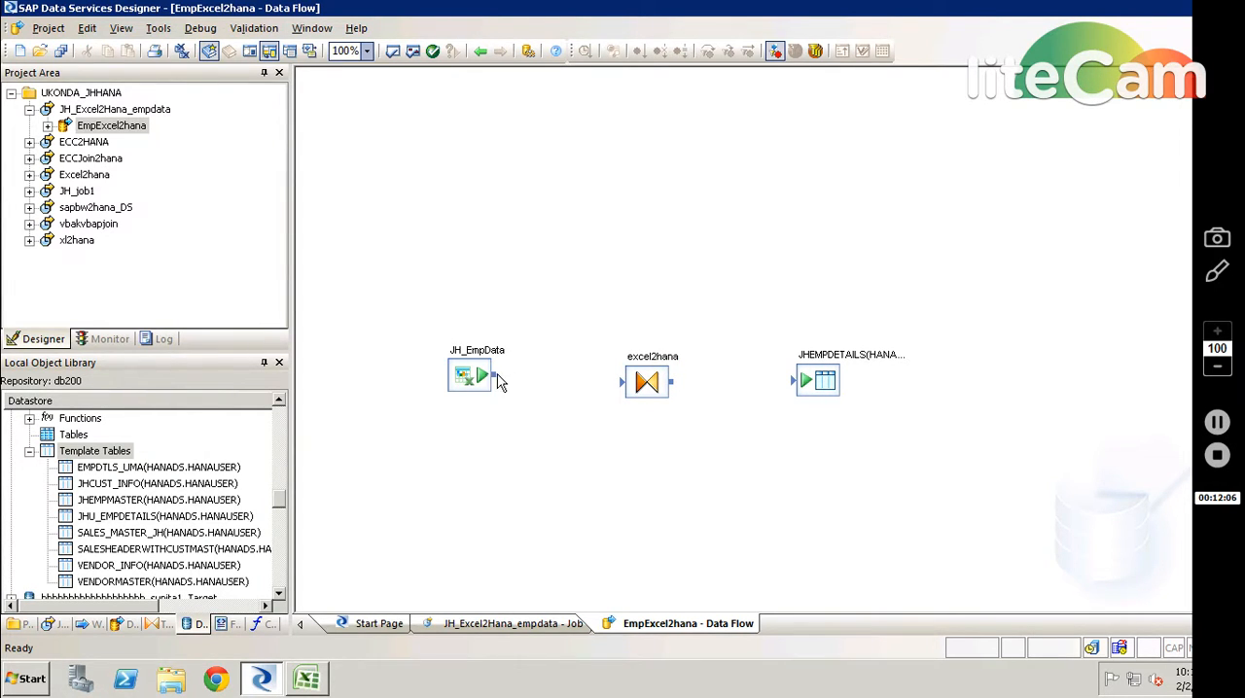
pyautogui.moveTo(502, 380); pyautogui.dragTo(624, 392)
pyautogui.moveTo(680, 387); pyautogui.dragTo(799, 389)
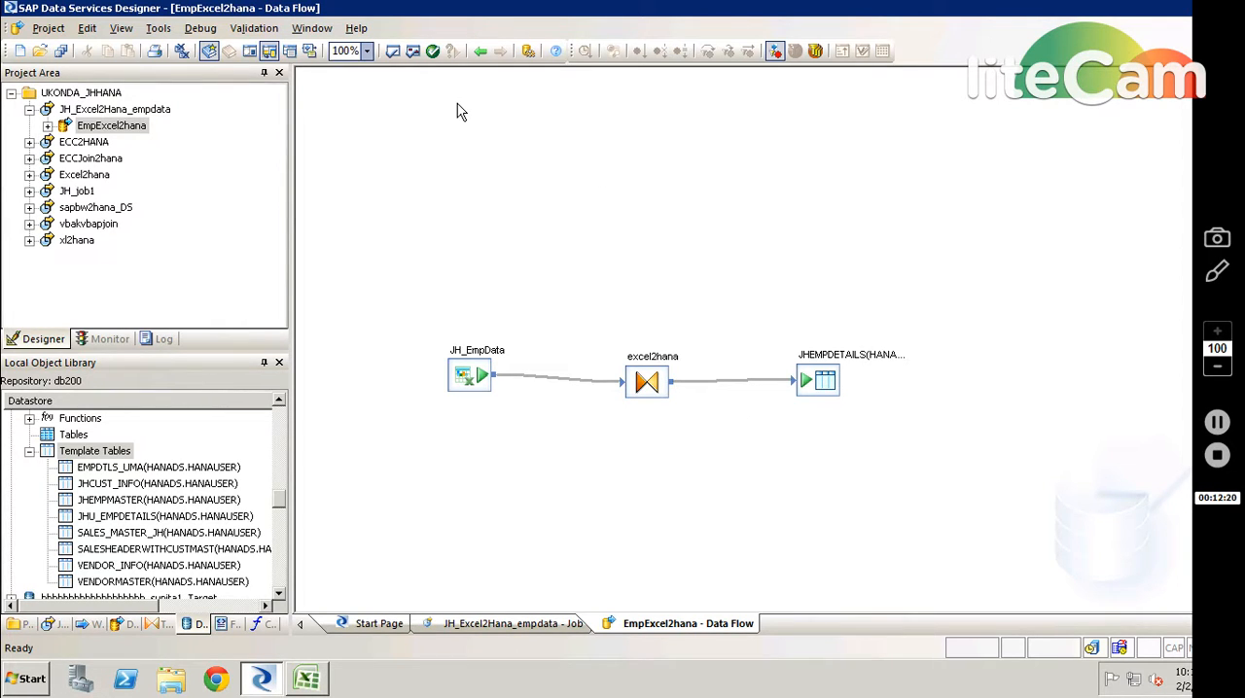
# Open the excel2hana query and map EMPID, EMPName, Salary and HRA from JH_EmpData to its output schema
pyautogui.doubleClick(647, 384)
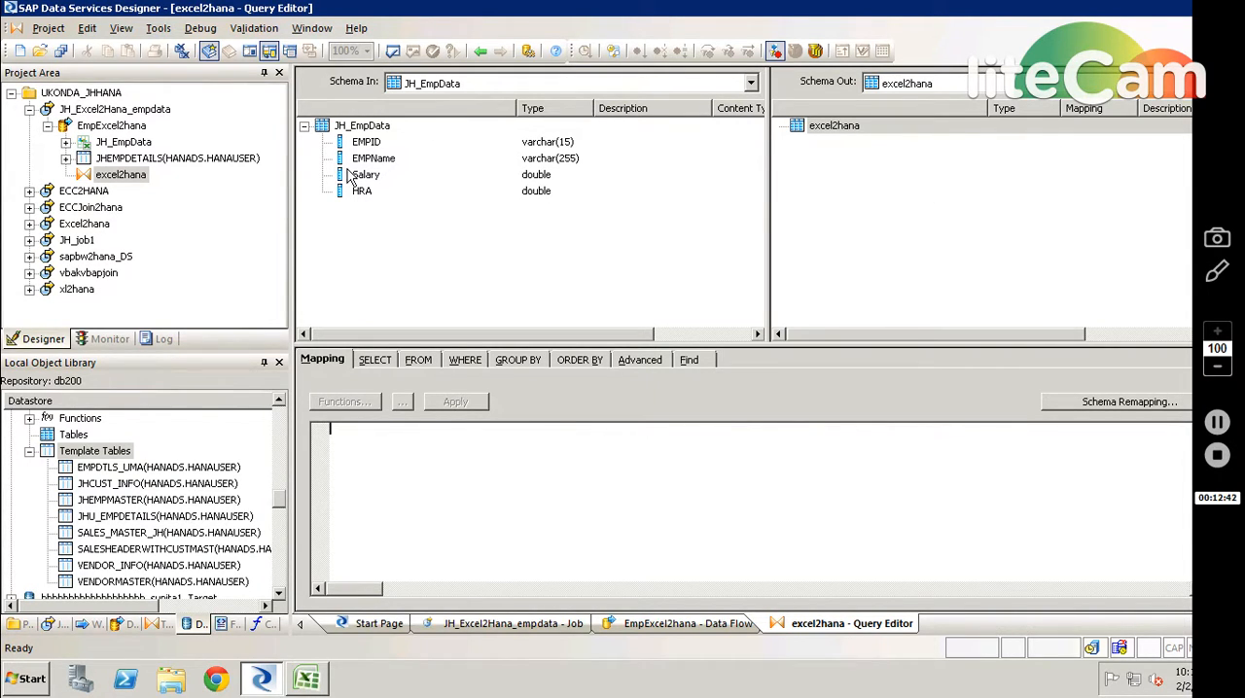
pyautogui.click(381, 146)
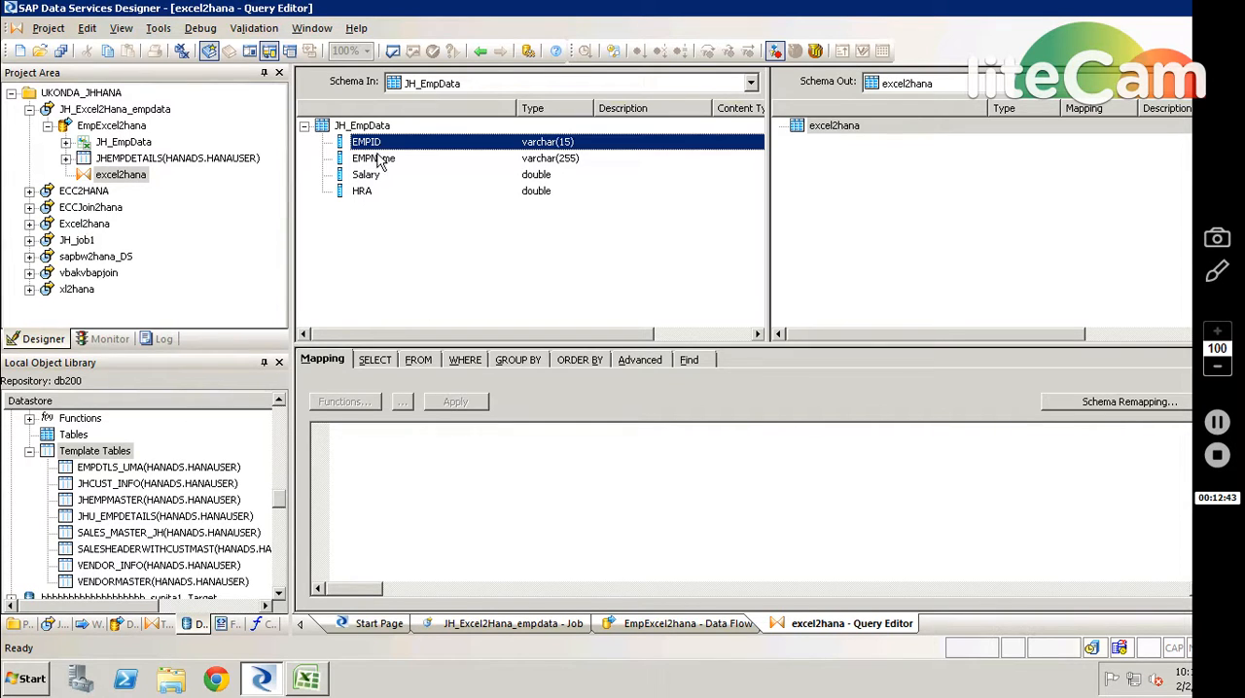
pyautogui.keyDown('shift'); pyautogui.click(362, 190); pyautogui.keyUp('shift')
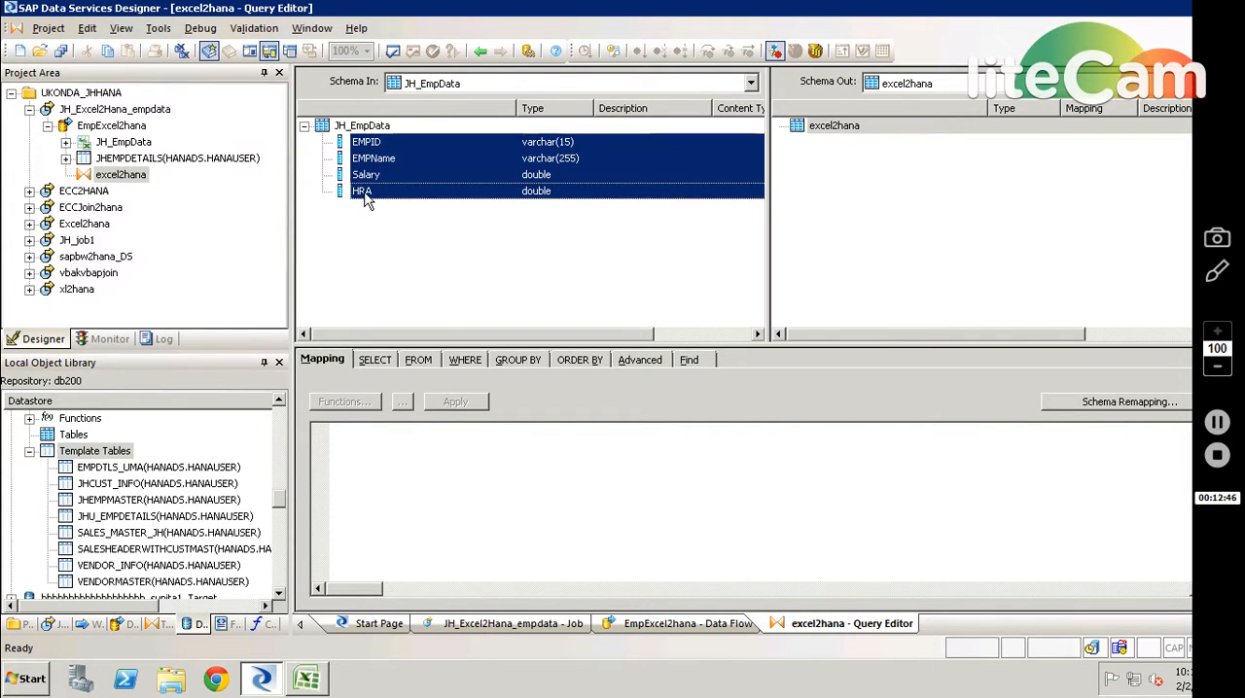
pyautogui.moveTo(446, 146); pyautogui.dragTo(853, 197)
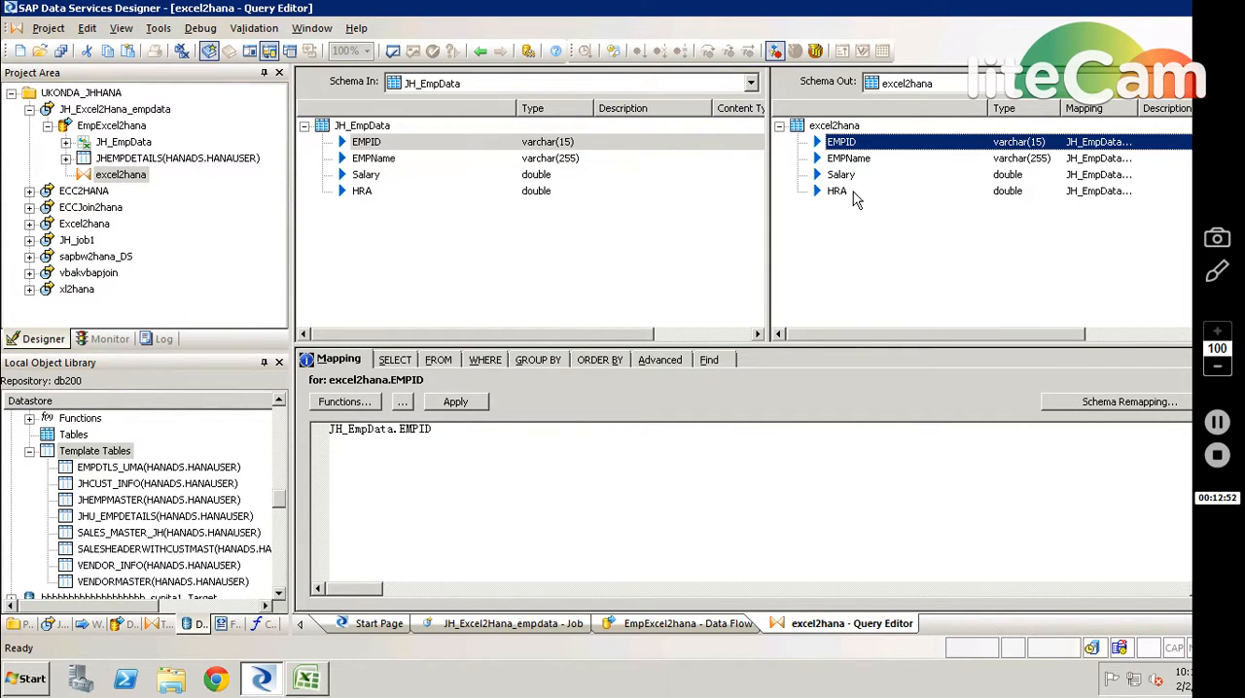
pyautogui.click(864, 224)
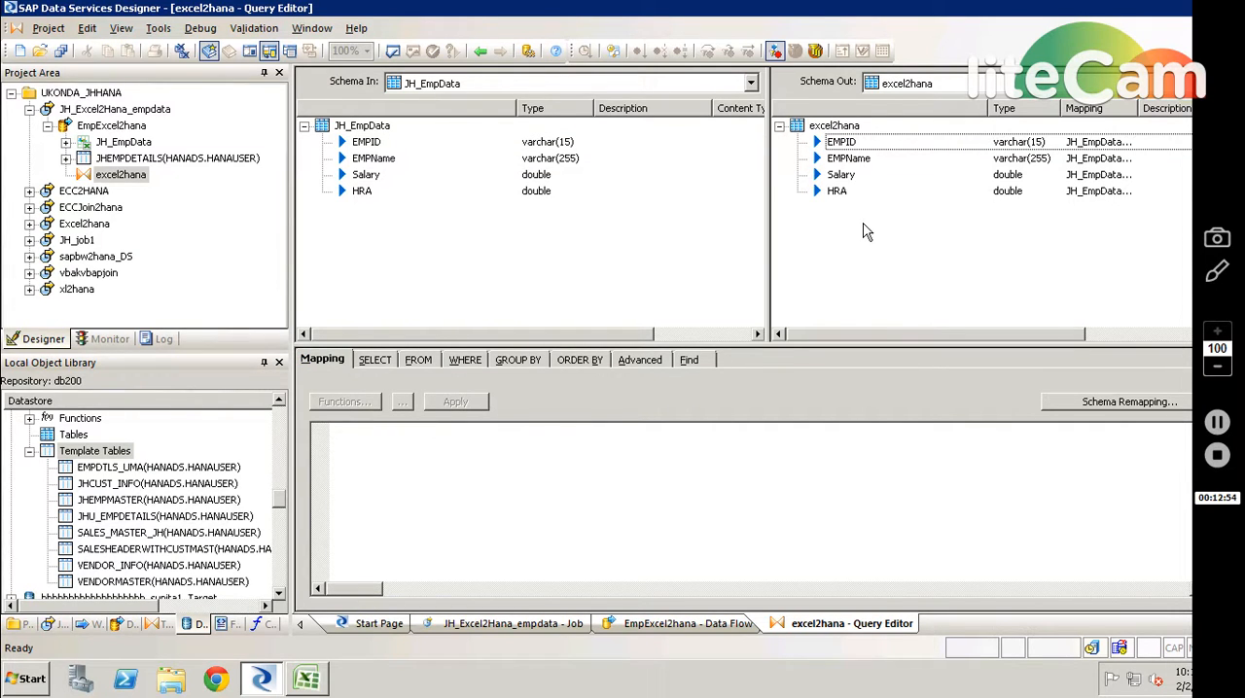
# Review the query's SELECT, FROM, WHERE and GROUP BY settings and validate the excel2hana query
pyautogui.click(390, 361)
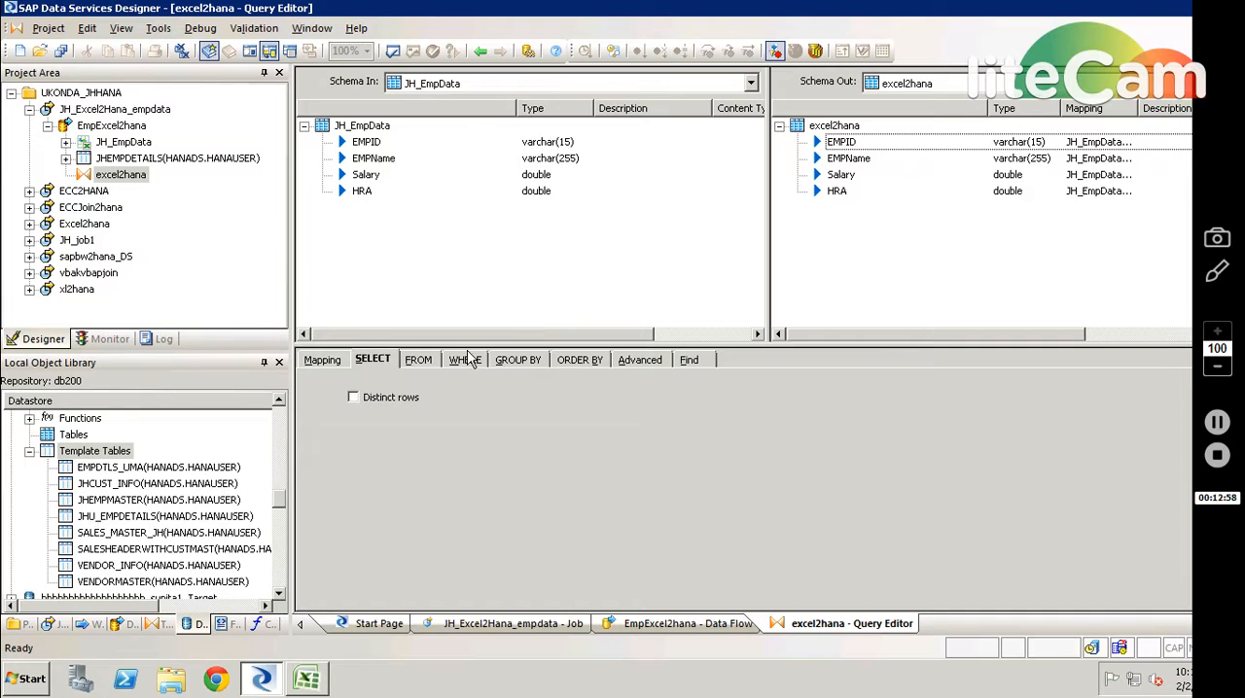
pyautogui.click(419, 361)
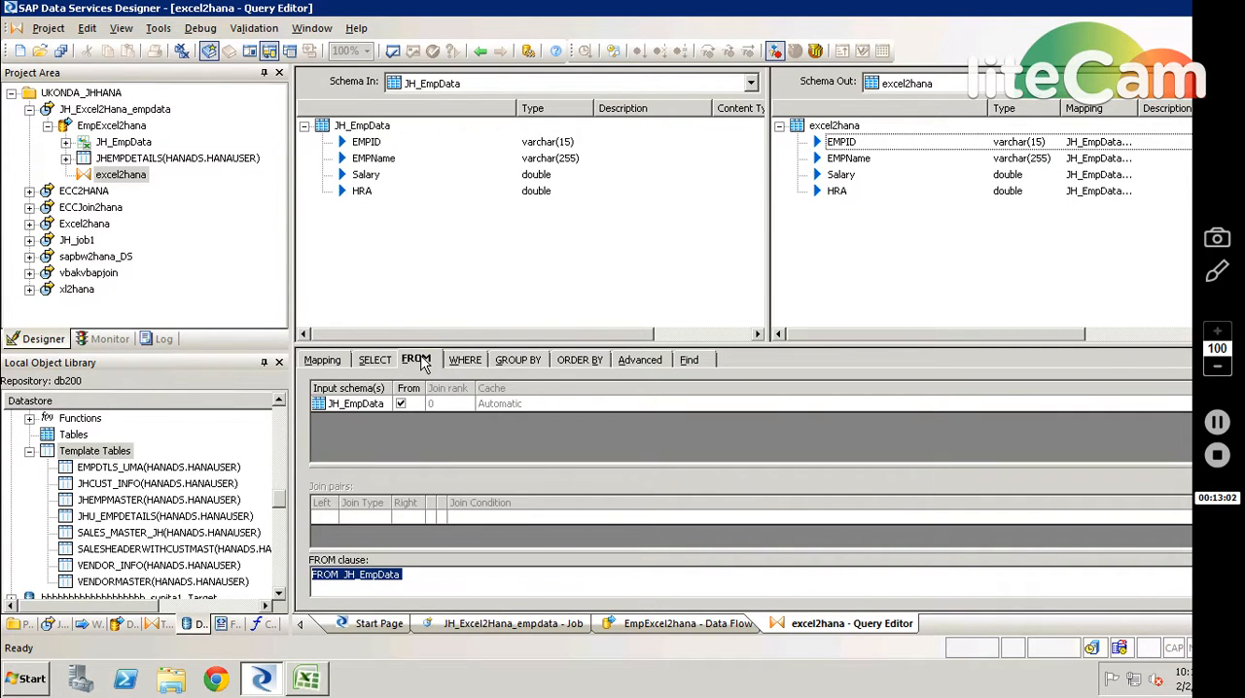
pyautogui.click(471, 363)
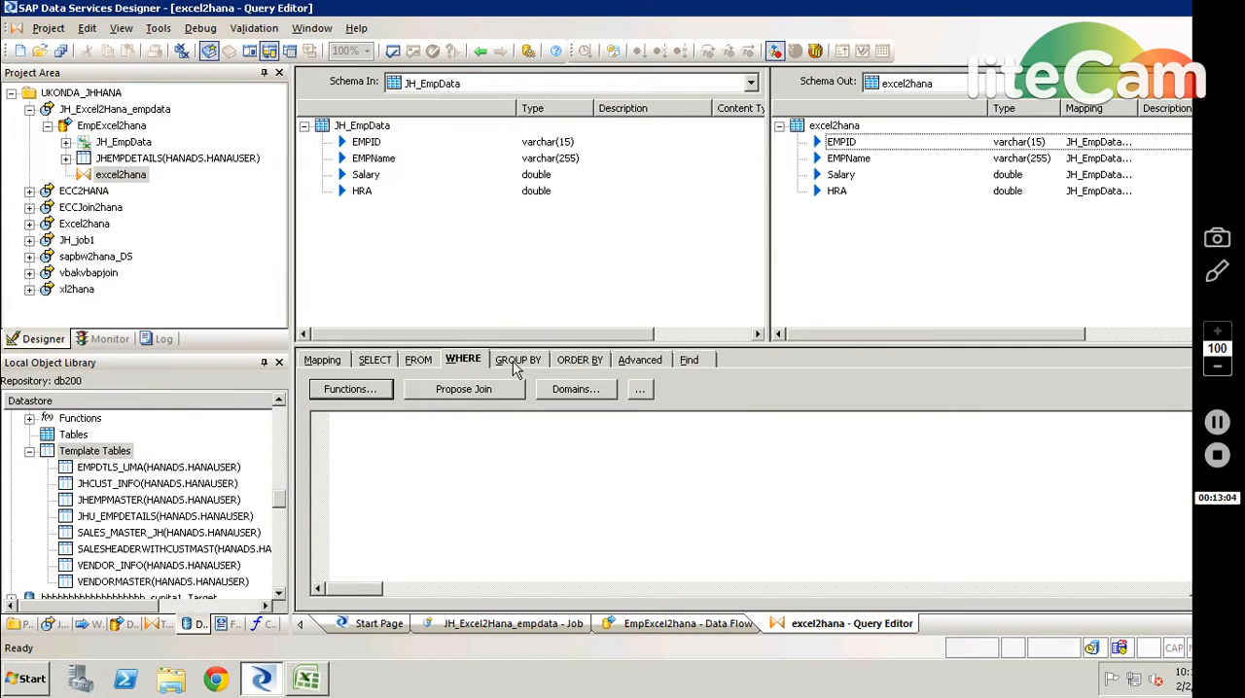
pyautogui.click(515, 367)
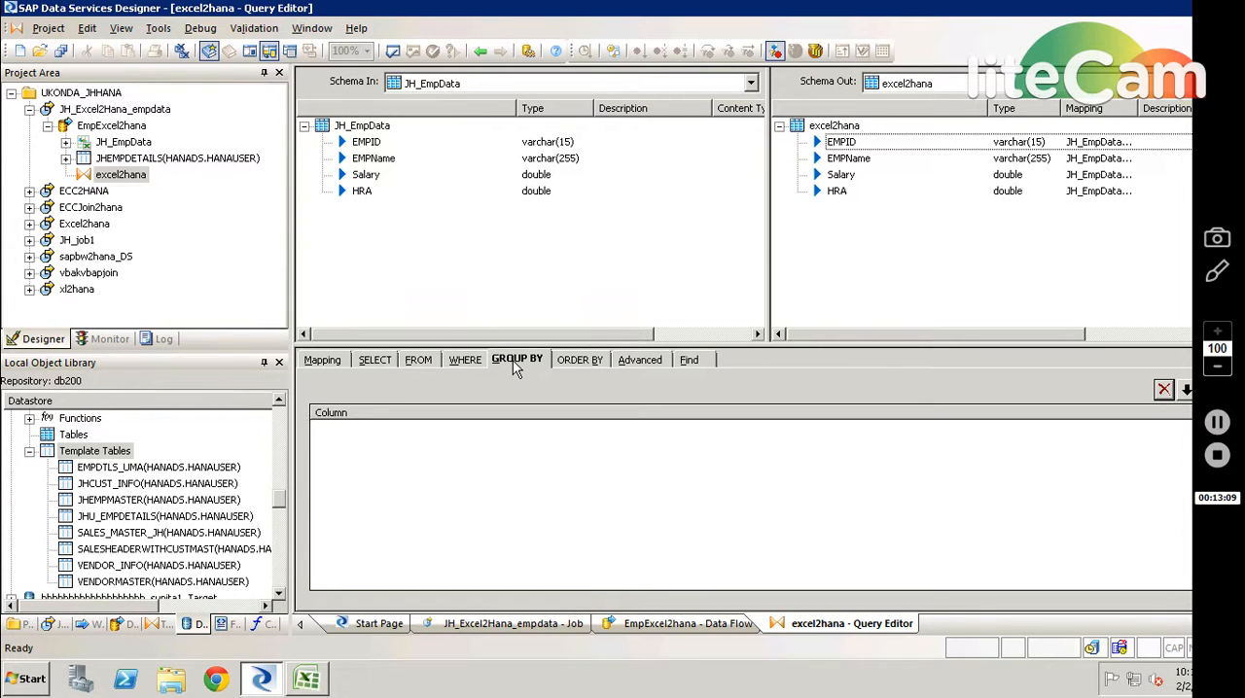
pyautogui.click(393, 51)
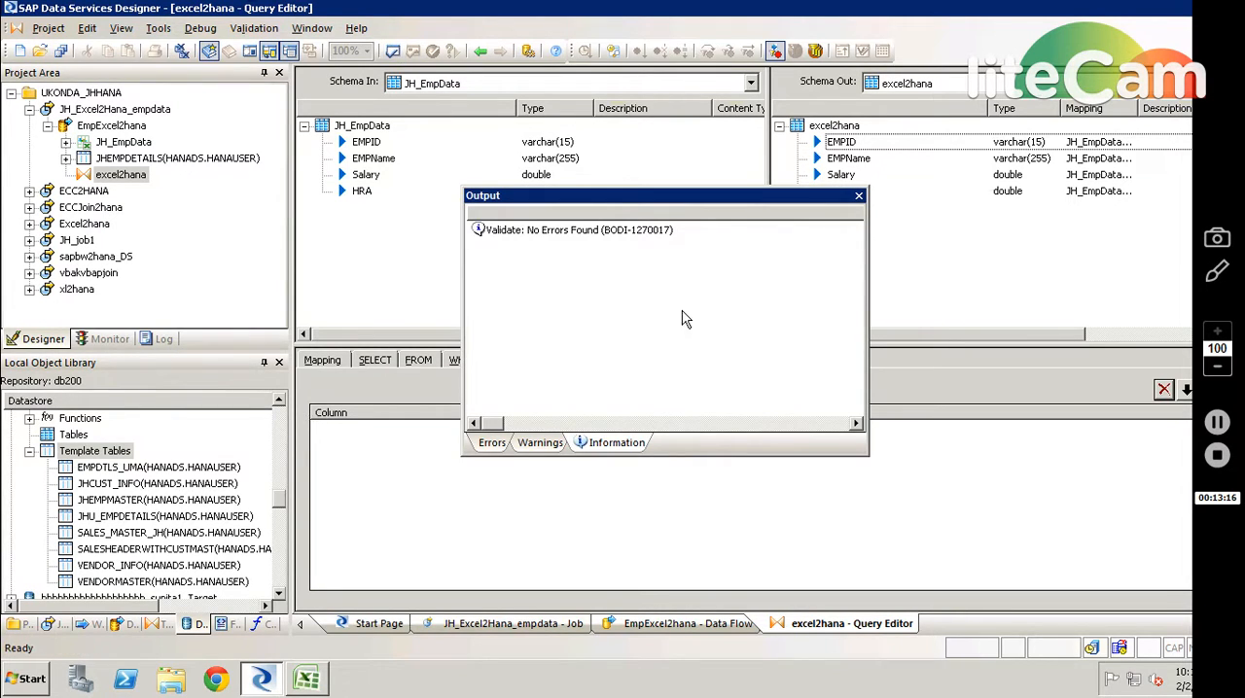
pyautogui.click(859, 196)
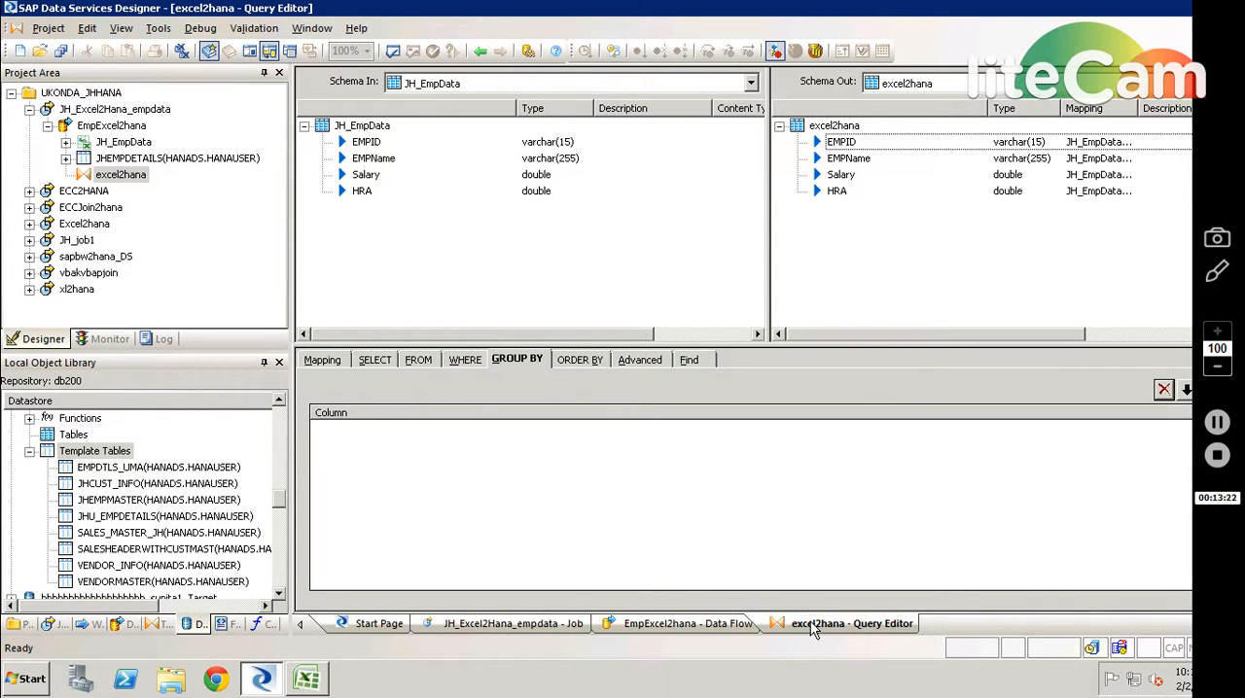
# Return to the EmpExcel2hana data flow, validate all its objects, and save the changed job and data flow
pyautogui.click(695, 625)
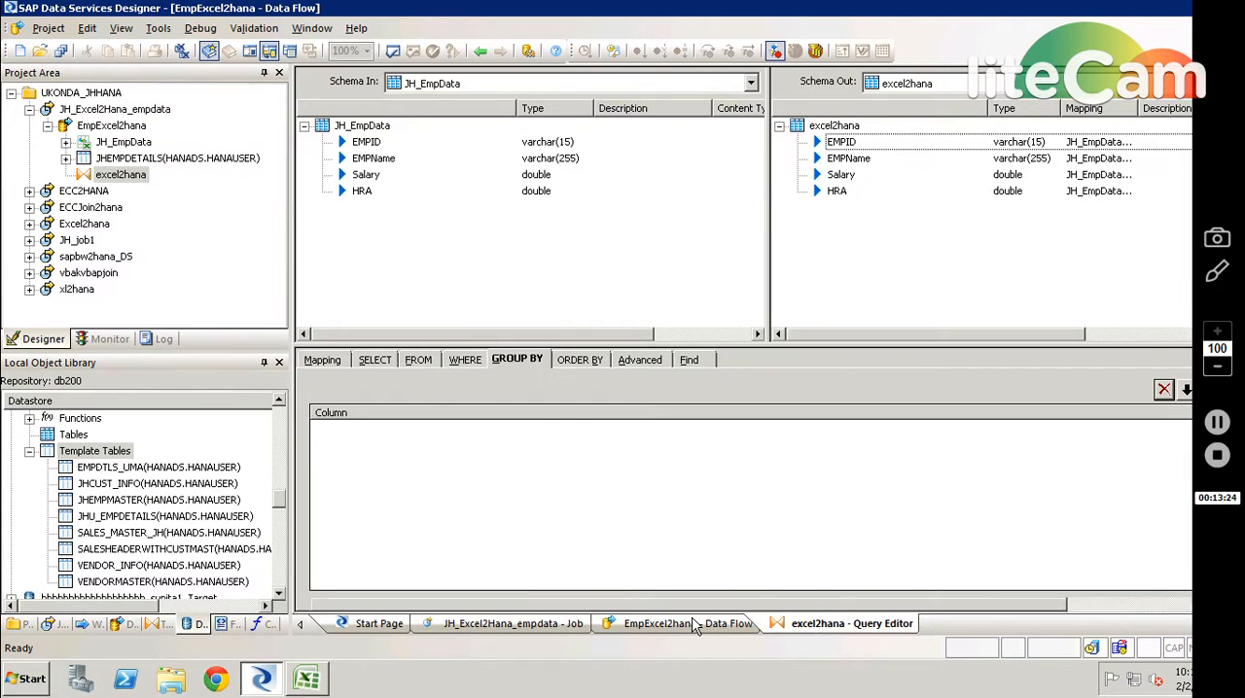
pyautogui.click(710, 538)
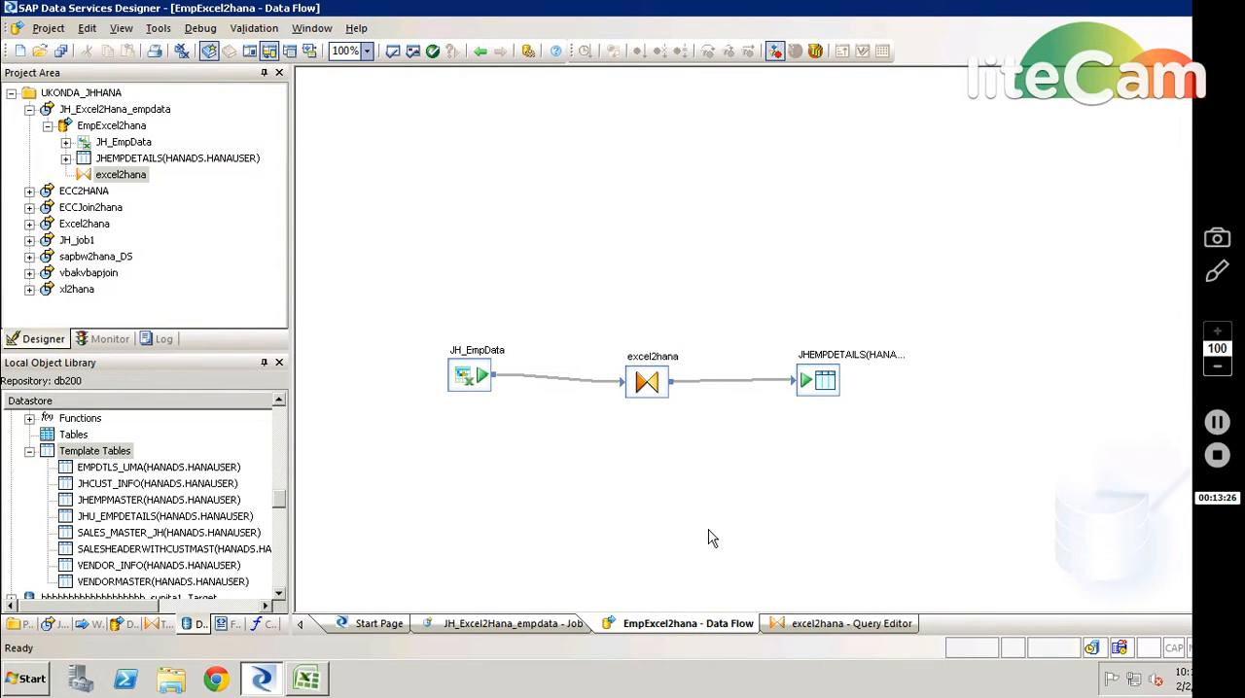
pyautogui.click(414, 52)
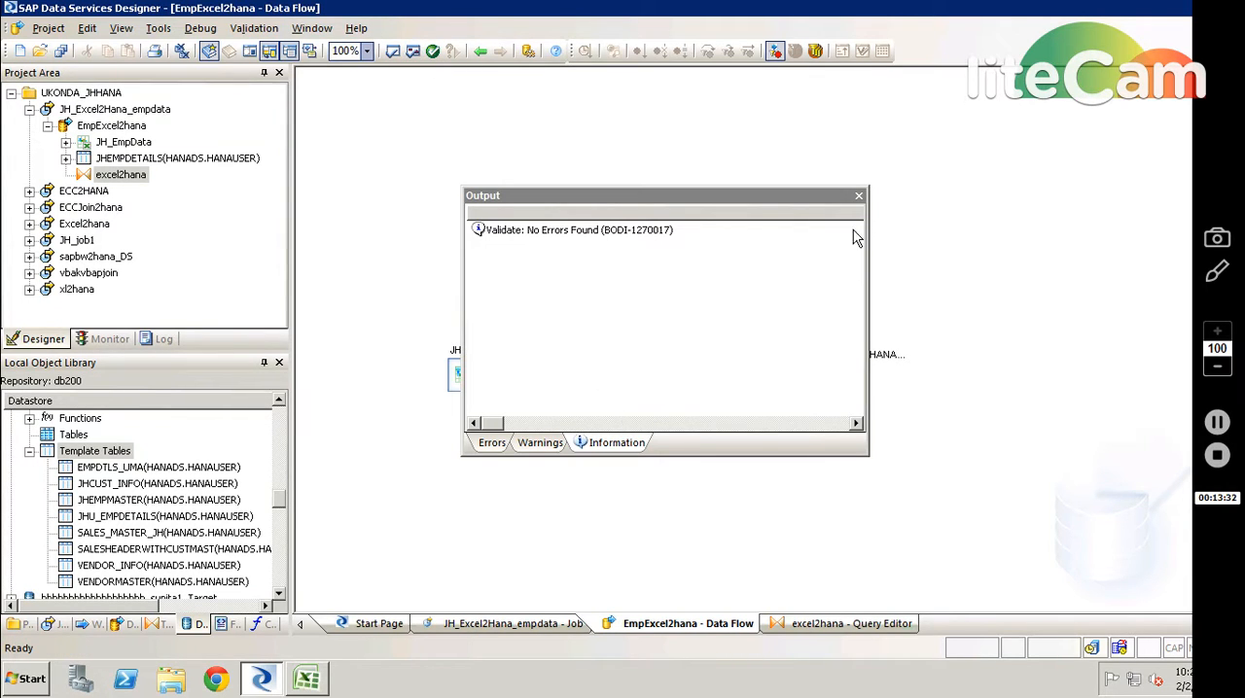
pyautogui.click(859, 197)
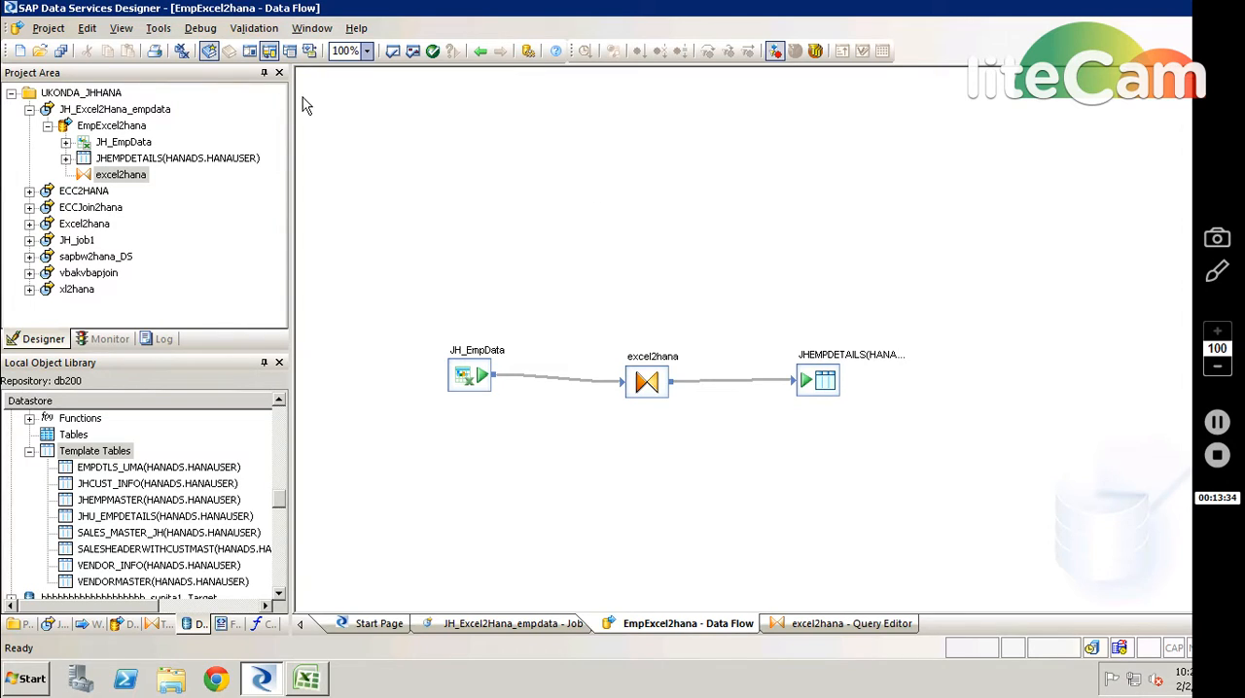
pyautogui.click(58, 52)
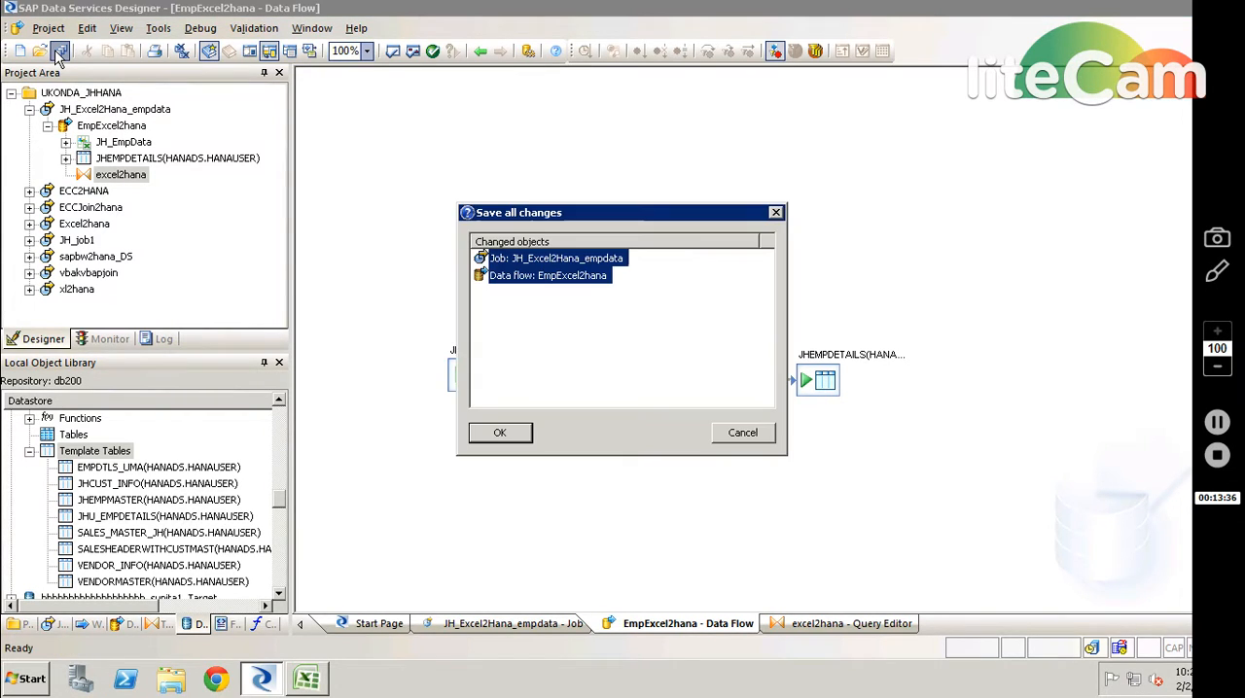
pyautogui.click(518, 436)
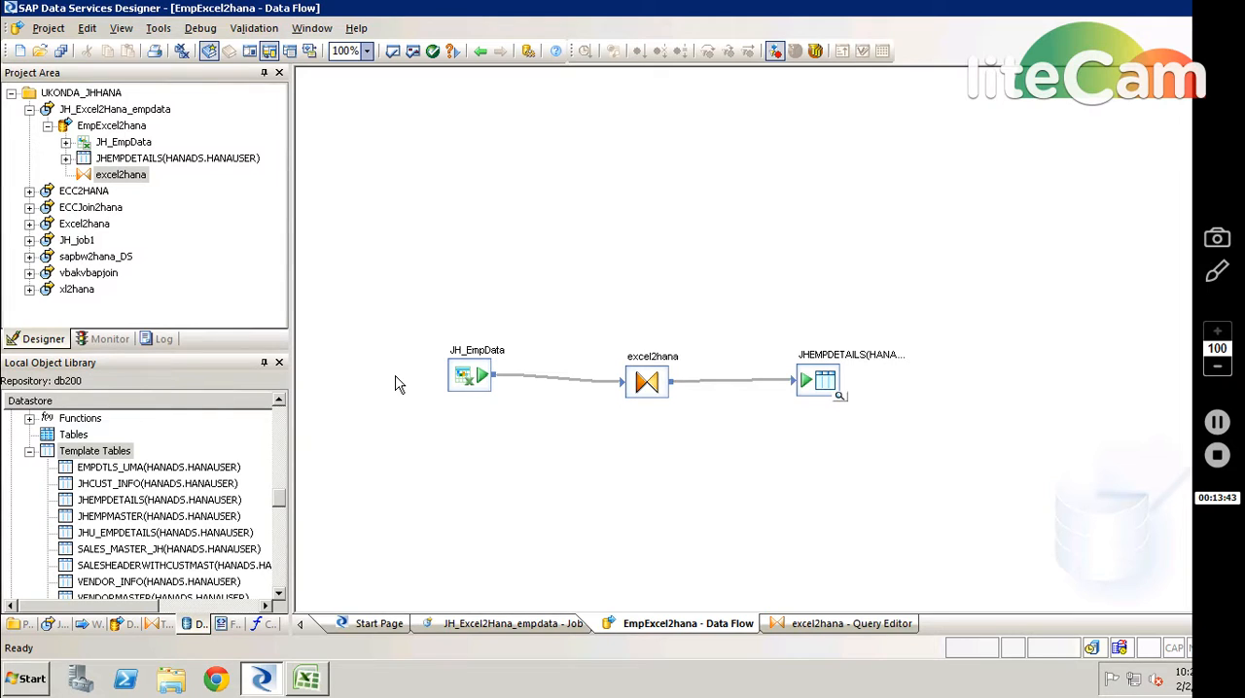
# View the data of the HANADS template table JHEMPDETAILS from the object library and close the viewer
pyautogui.click(279, 596)
pyautogui.click(279, 597)
pyautogui.click(279, 596)
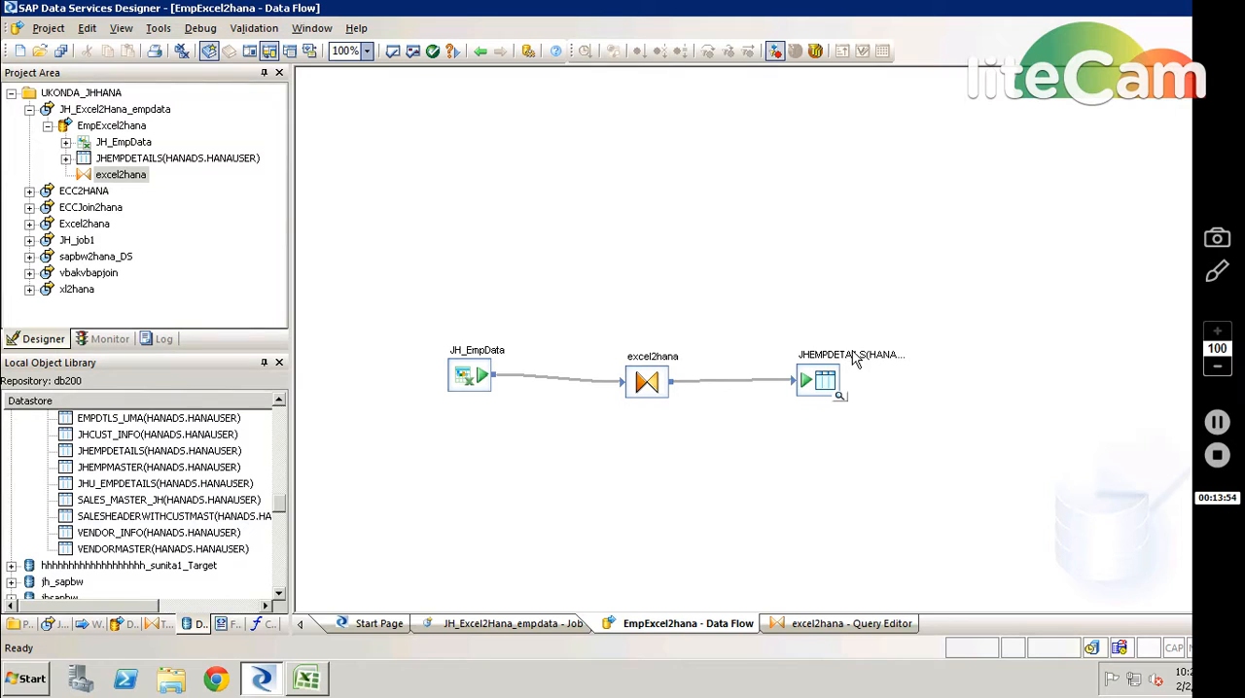
pyautogui.click(159, 457)
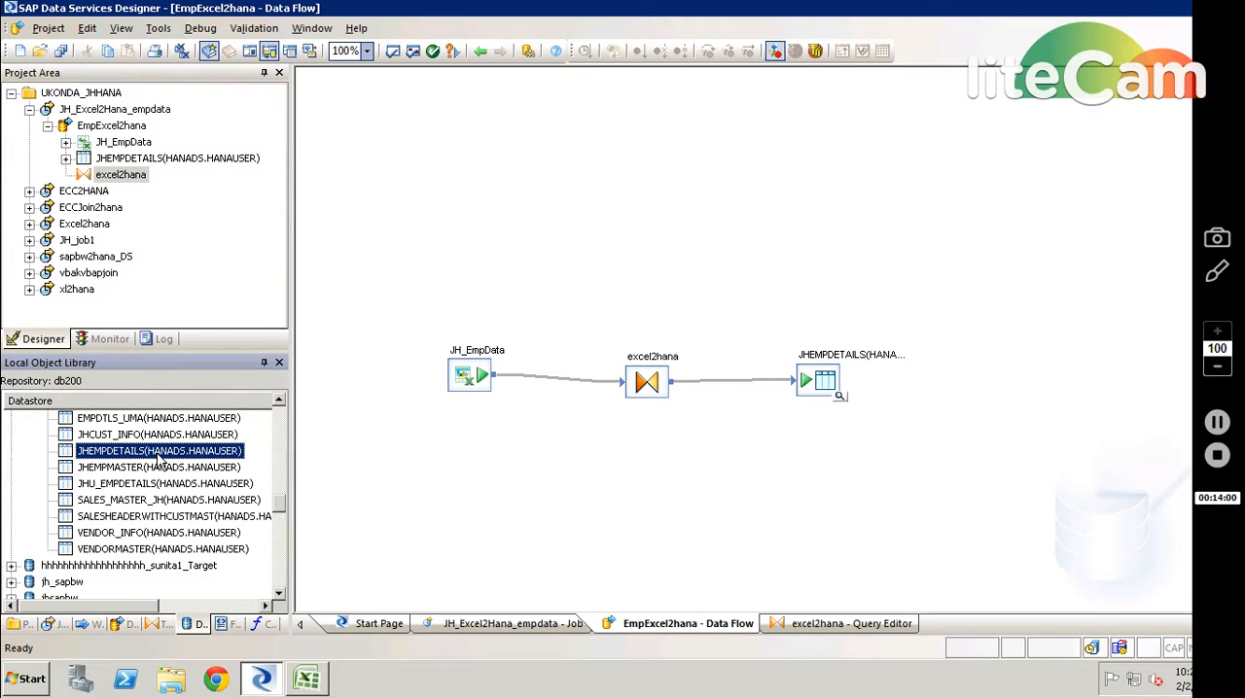
pyautogui.rightClick(162, 461)
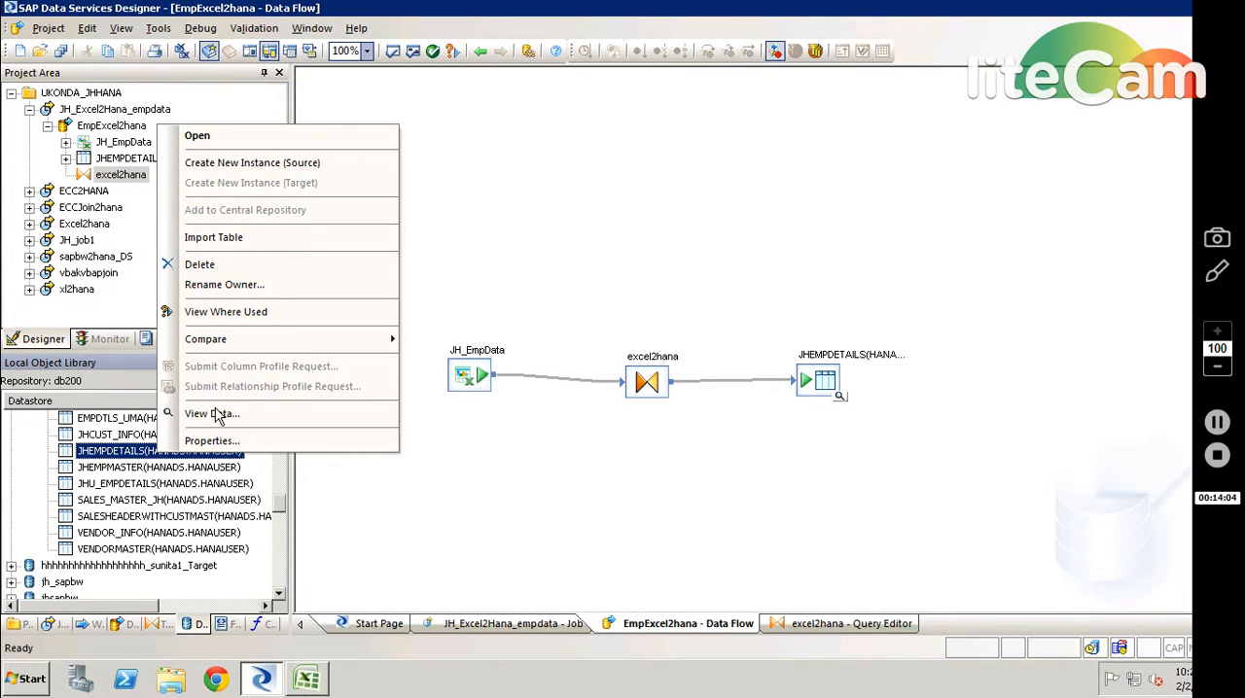
pyautogui.click(213, 415)
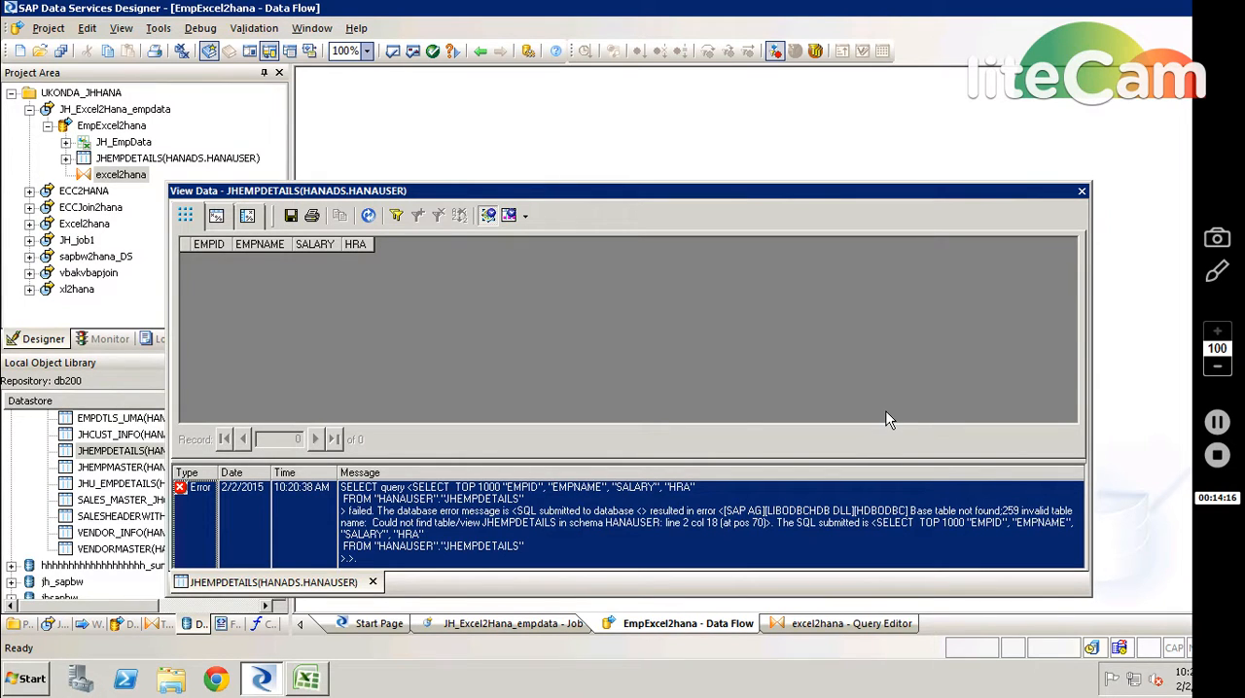
pyautogui.click(1082, 191)
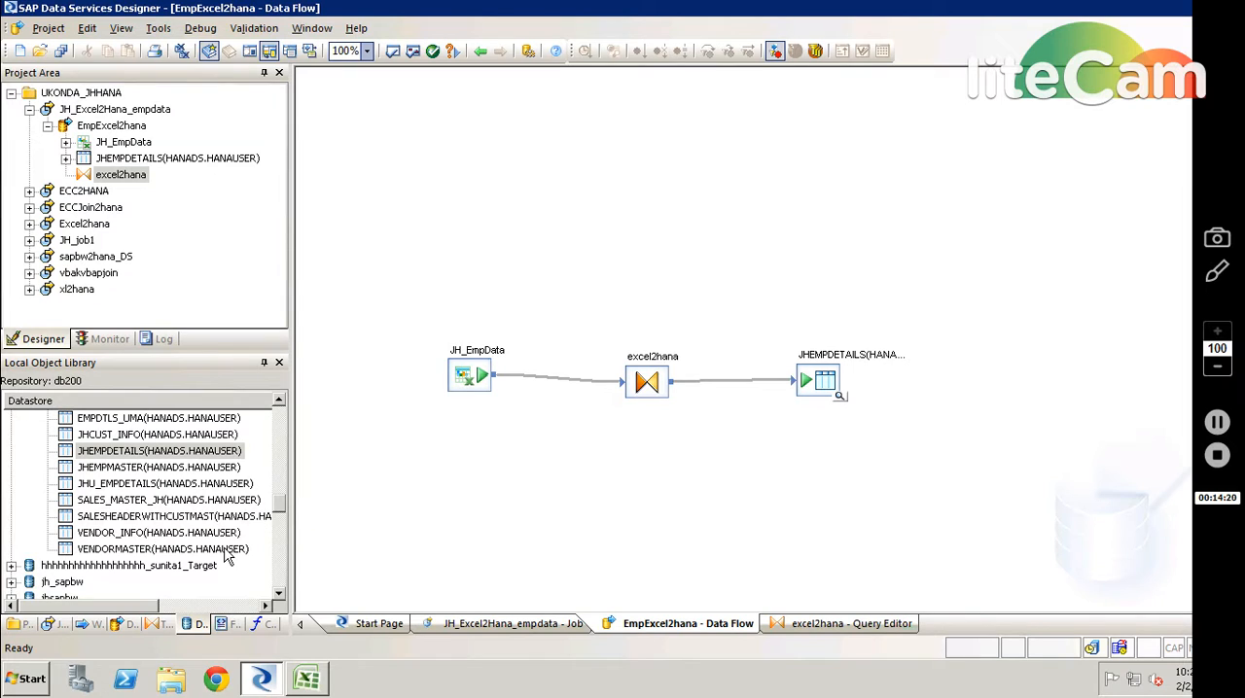
pyautogui.click(13, 683)
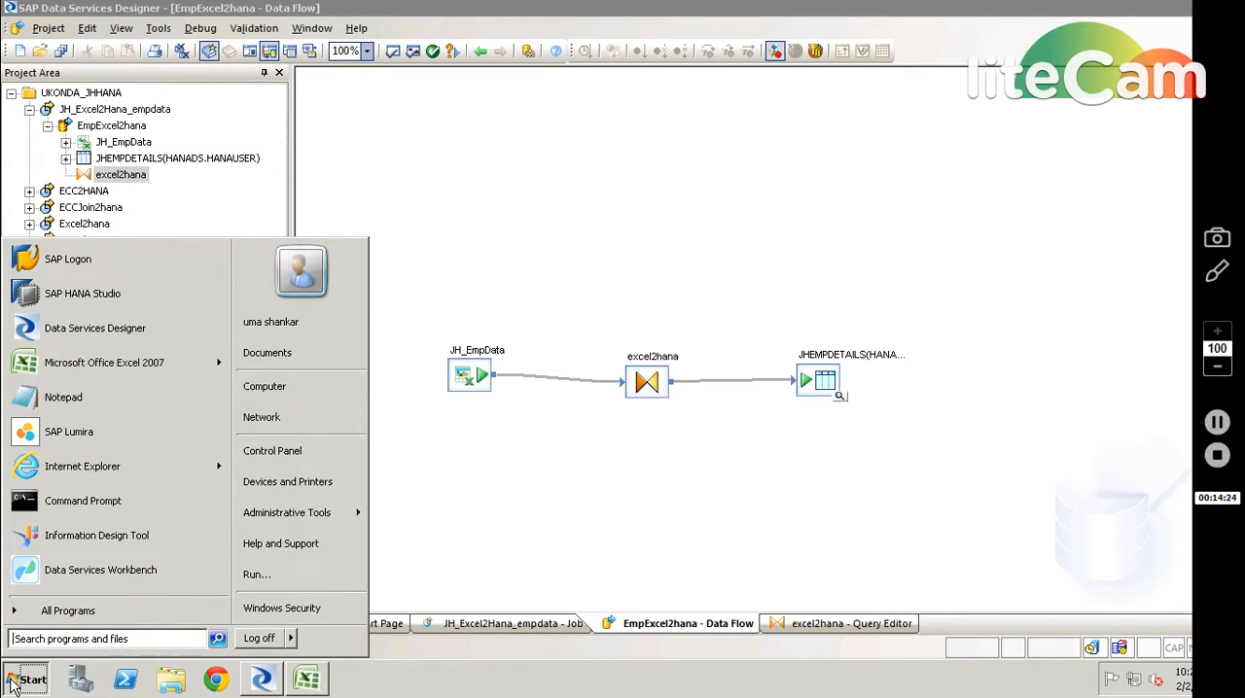
pyautogui.click(479, 588)
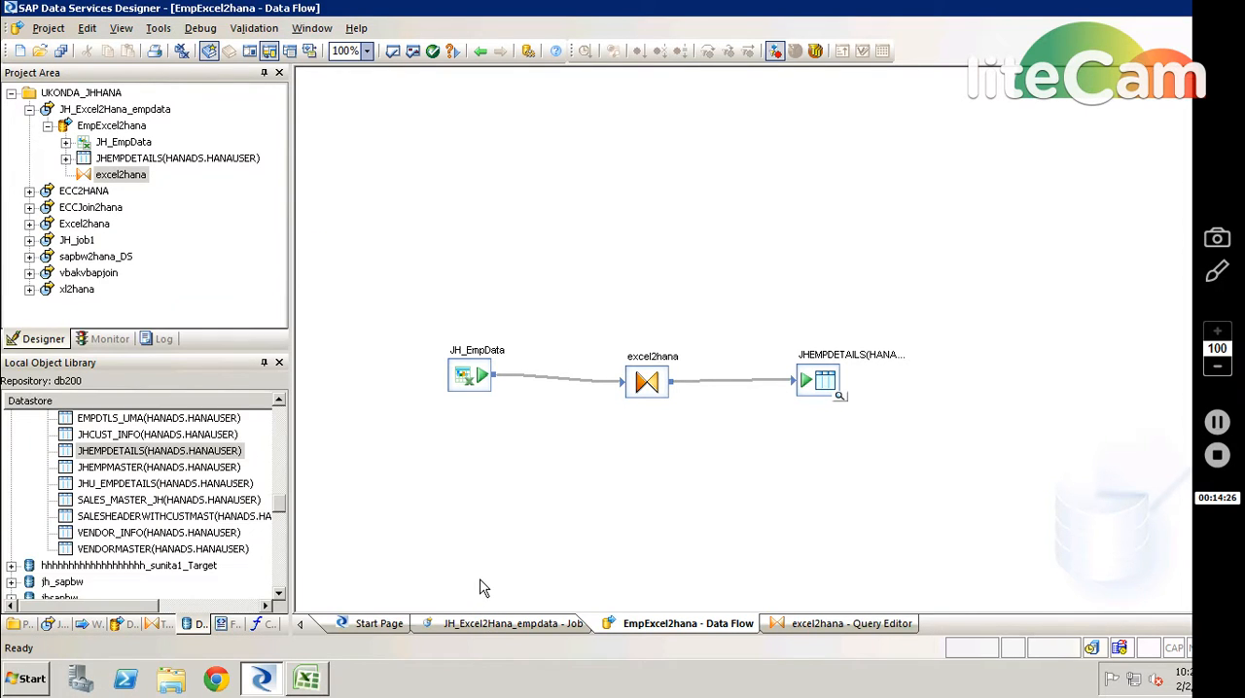
pyautogui.click(279, 405)
pyautogui.click(279, 404)
pyautogui.click(280, 405)
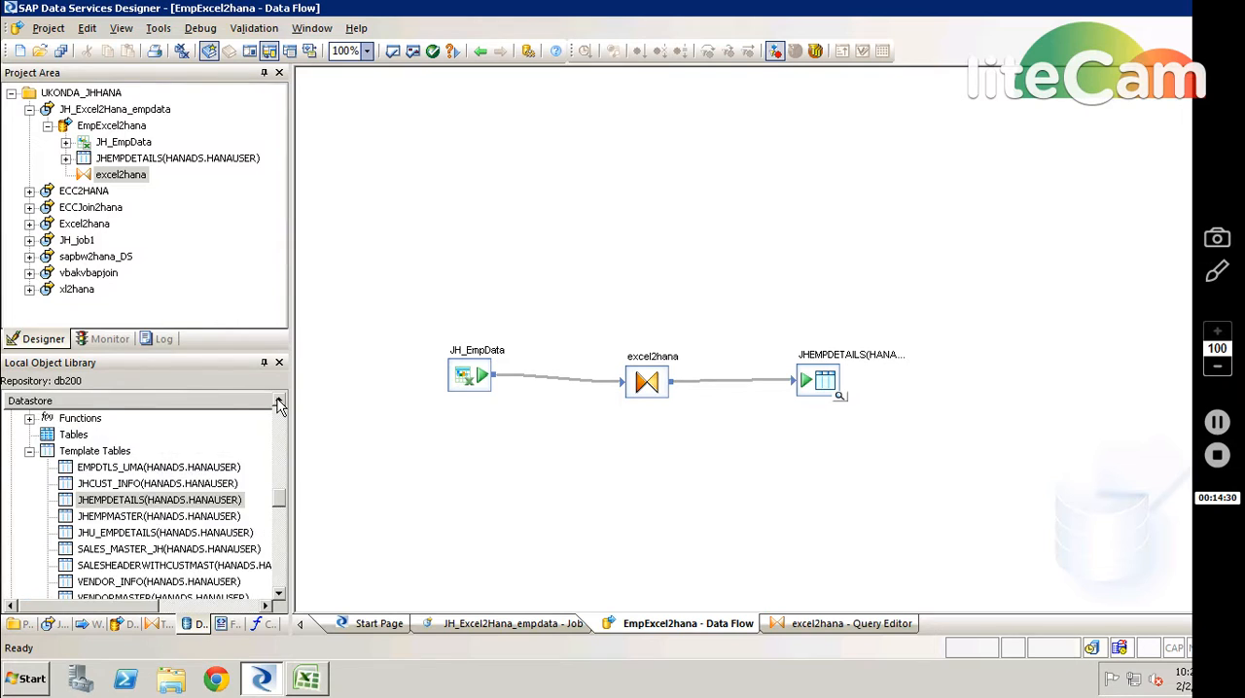
pyautogui.click(280, 404)
pyautogui.click(279, 405)
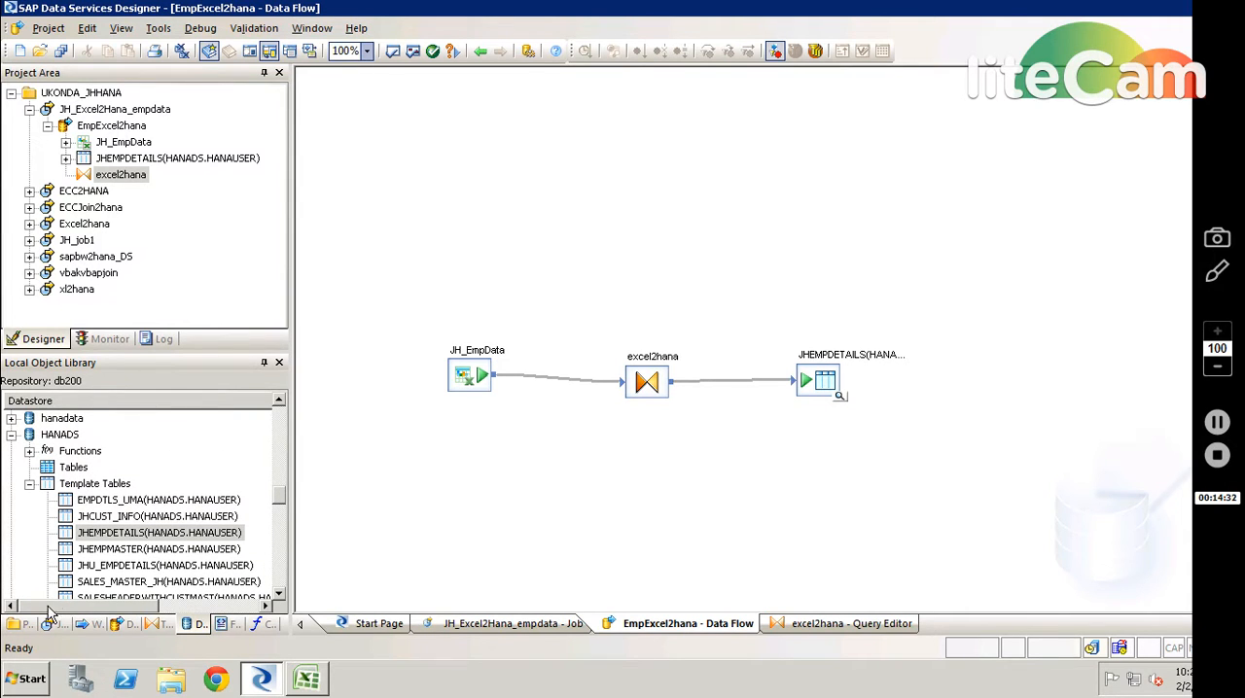
# Switch to SAP HANA Studio and expand the HANAUSER schema in the HDB system's catalog
pyautogui.click(29, 682)
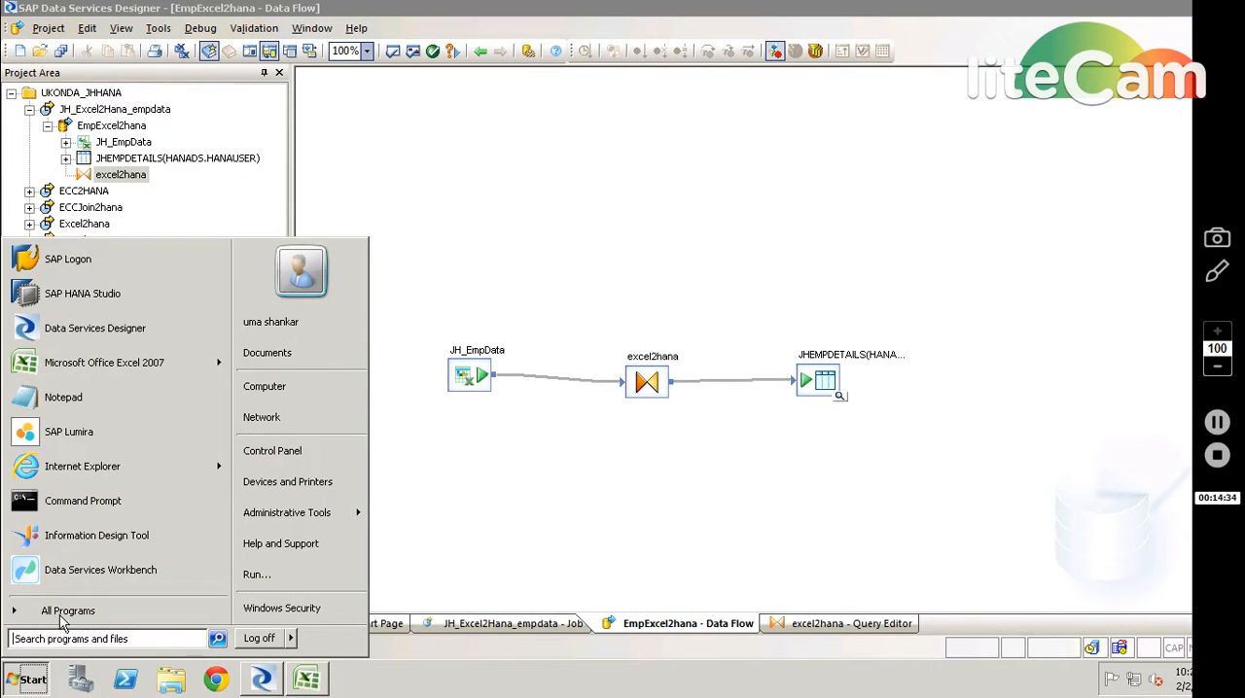
pyautogui.click(115, 295)
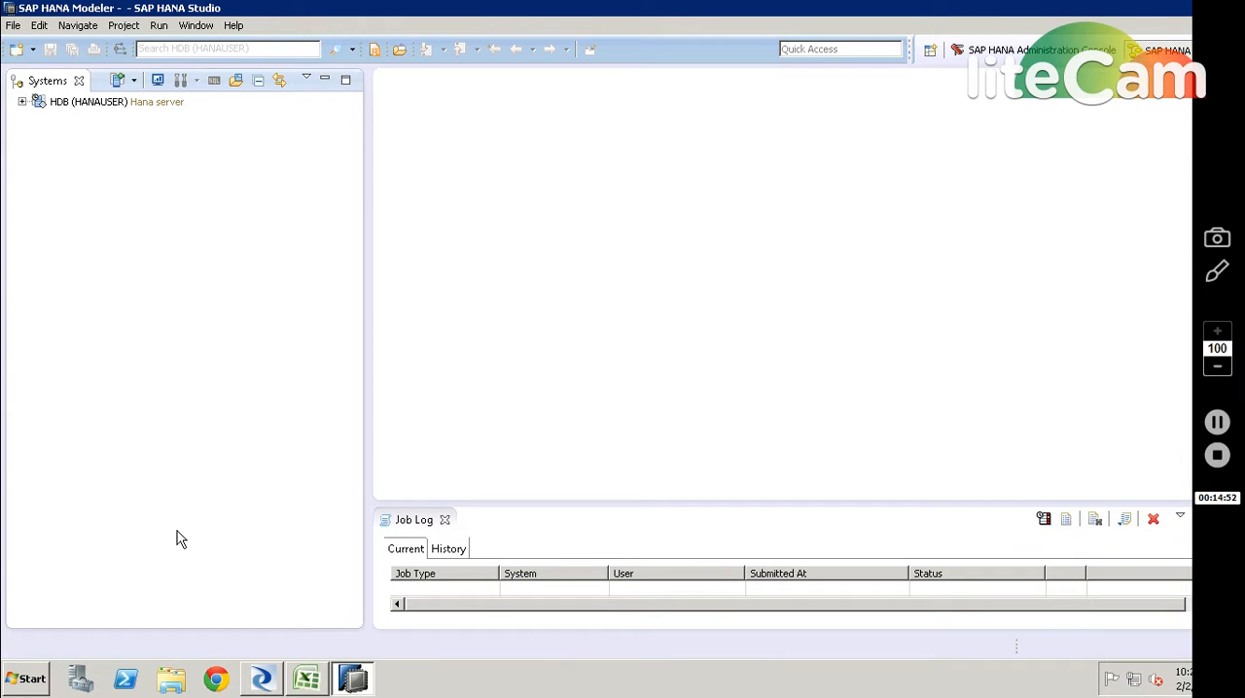
pyautogui.click(22, 102)
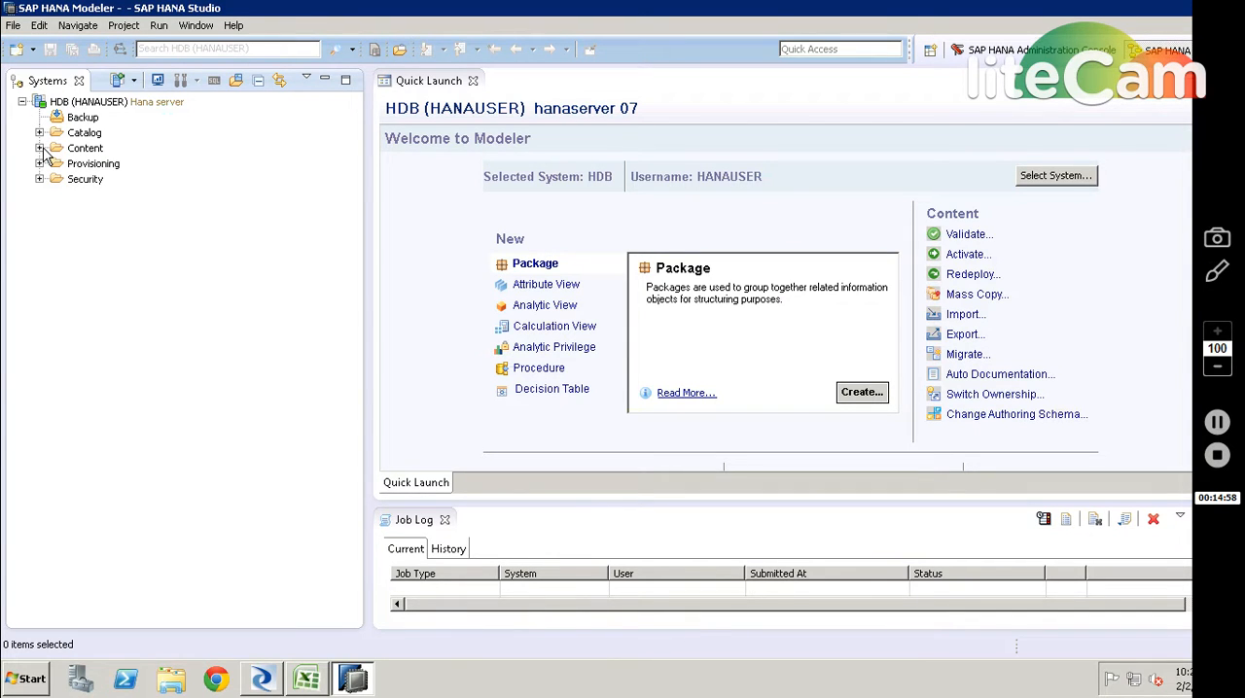
pyautogui.click(39, 132)
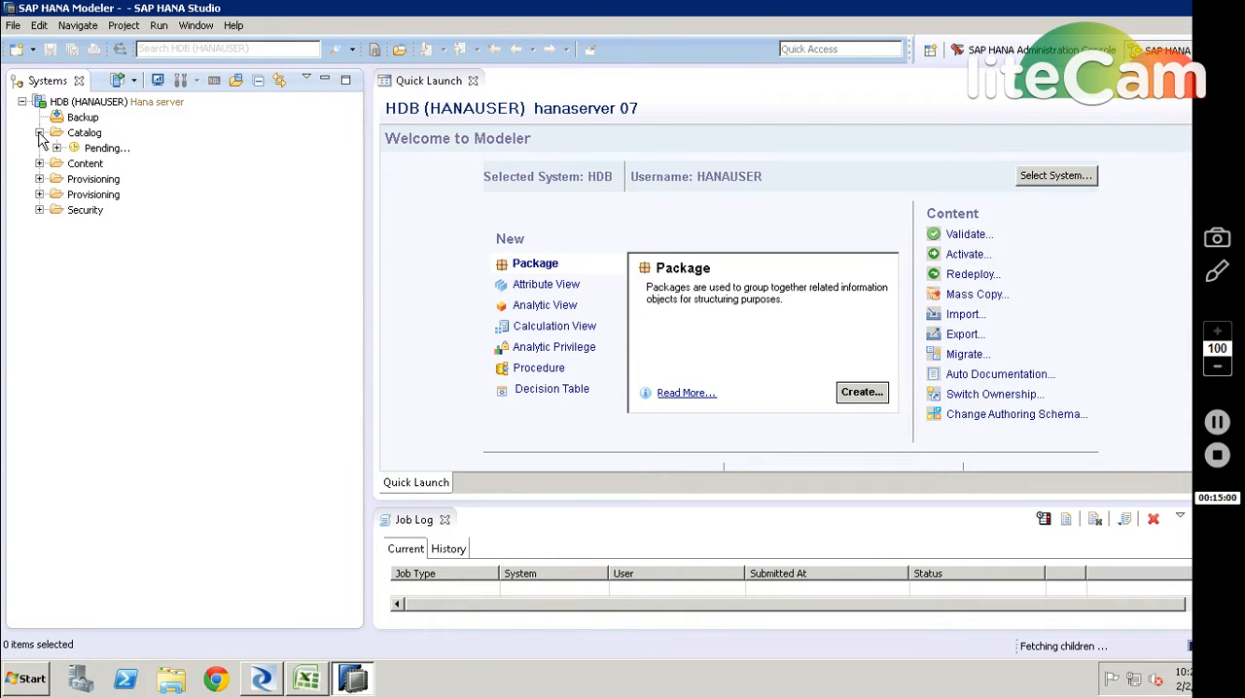
pyautogui.click(103, 474)
pyautogui.press('h')
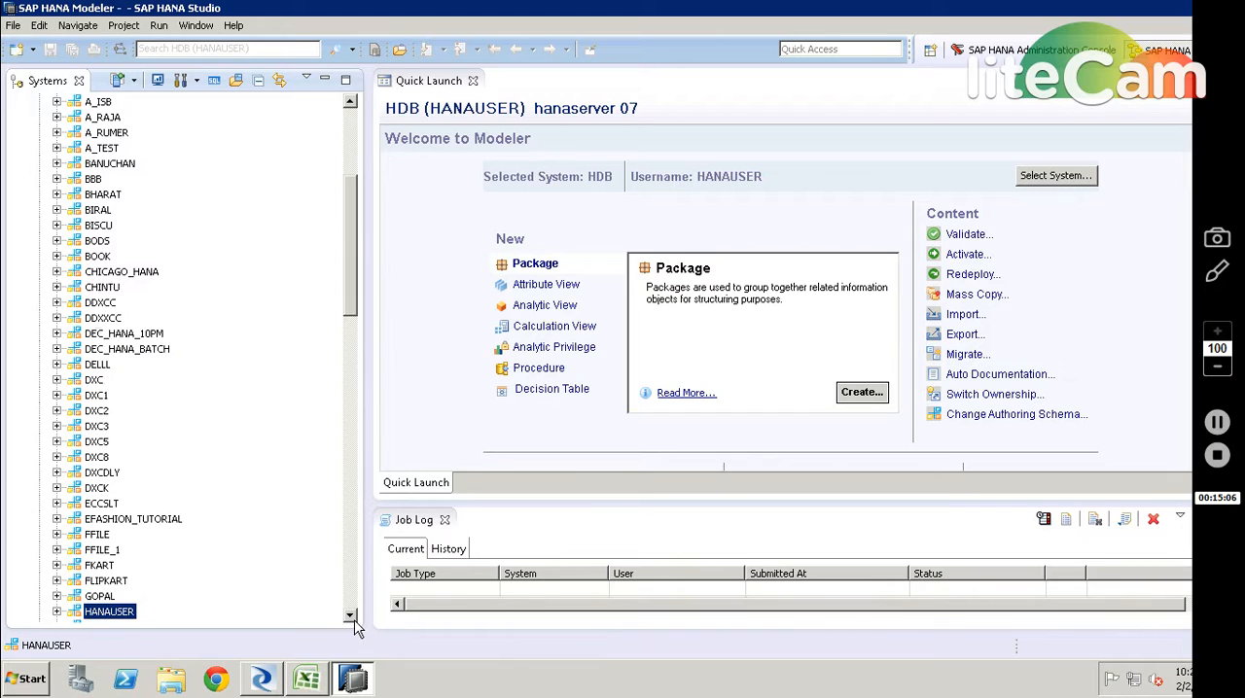
pyautogui.scroll(-1, 352, 619)
pyautogui.scroll(-4, 353, 619)
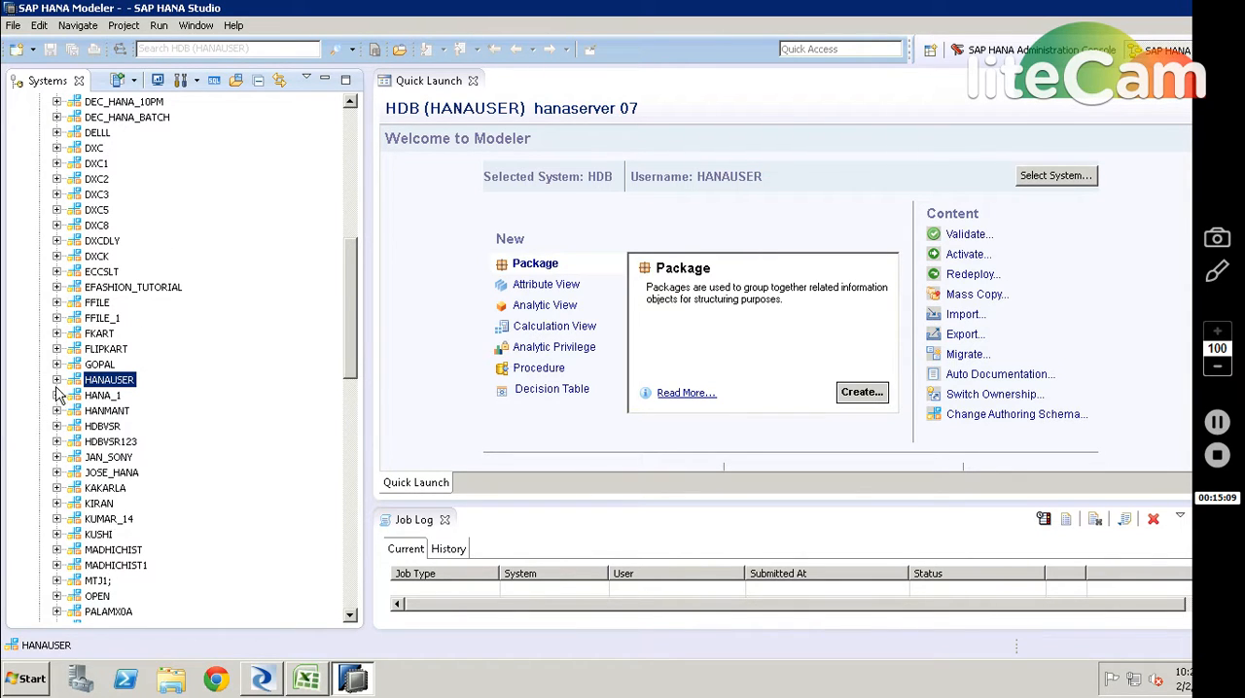
pyautogui.click(56, 380)
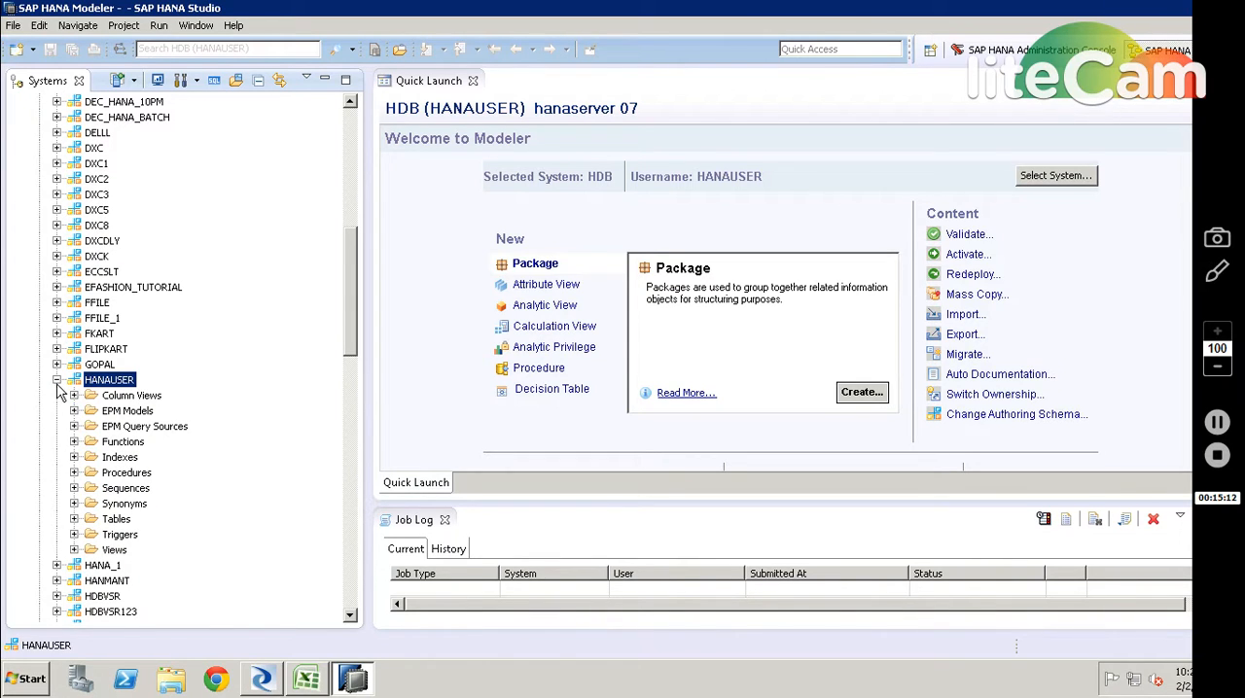
# List the HANAUSER schema's tables and look through the names starting with J for JHEMPDETAILS
pyautogui.click(75, 521)
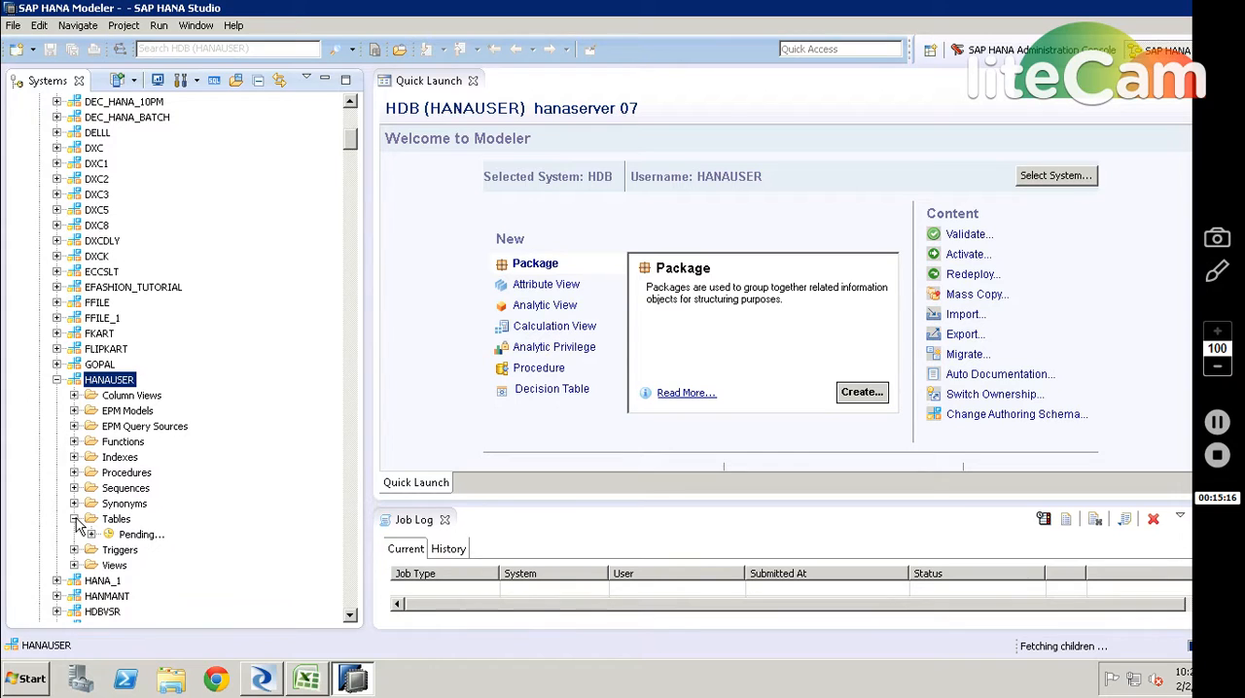
pyautogui.click(178, 569)
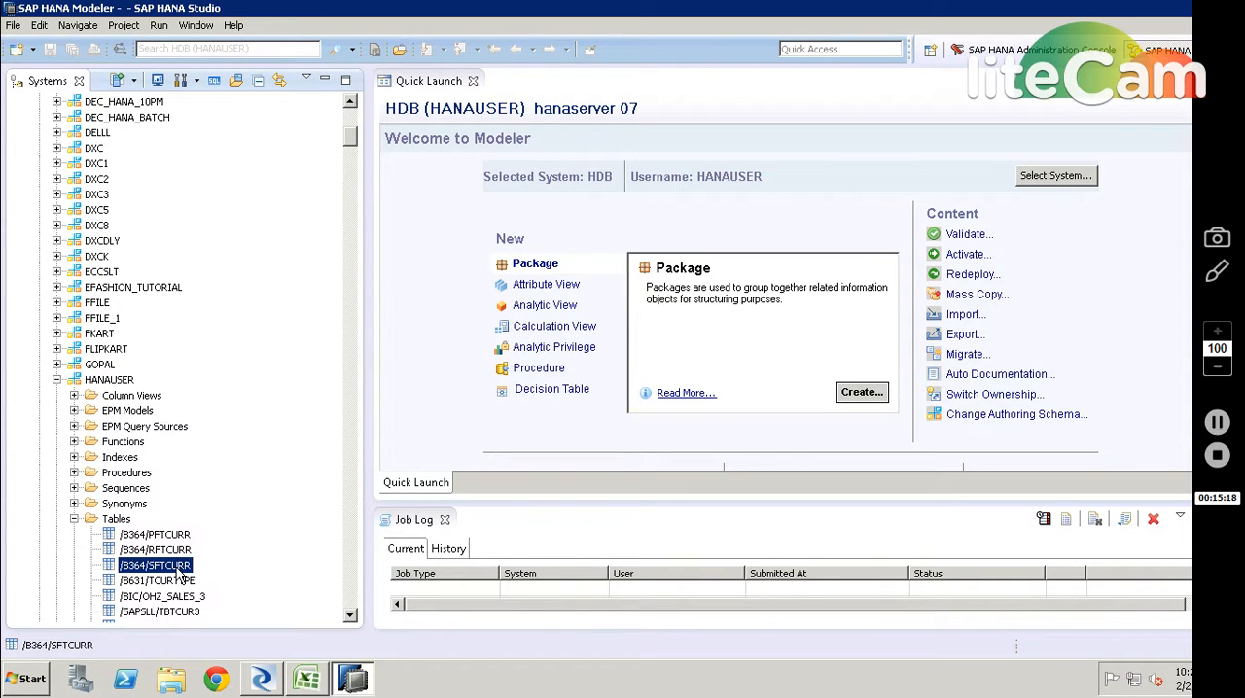
pyautogui.press('j')
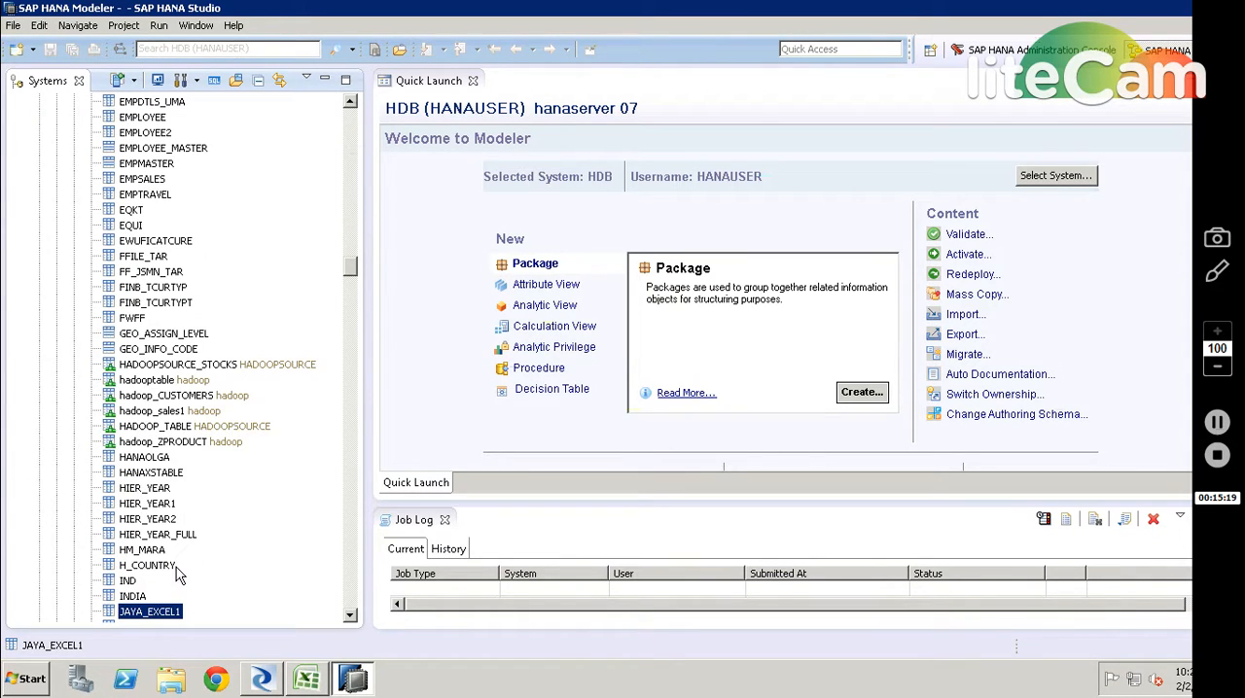
pyautogui.click(348, 619)
pyautogui.click(349, 619)
pyautogui.click(349, 618)
pyautogui.click(348, 619)
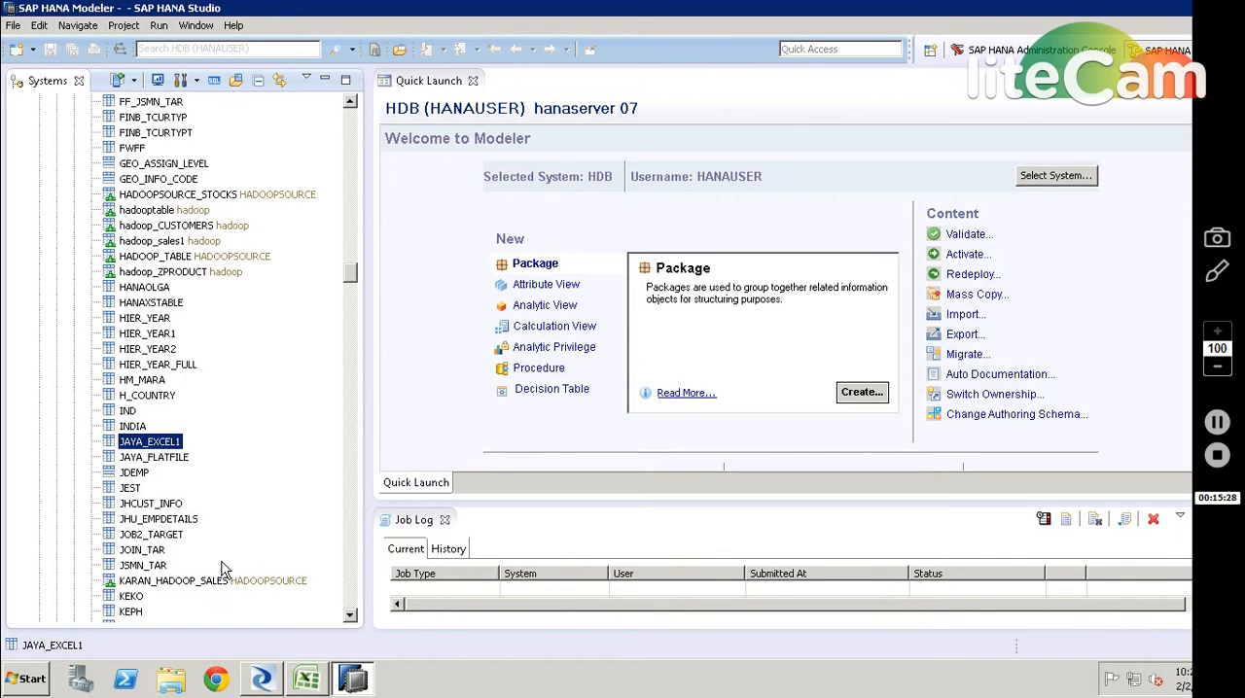
# Switch back to SAP Data Services Designer and open the JH_Excel2Hana_empdata job
pyautogui.click(259, 679)
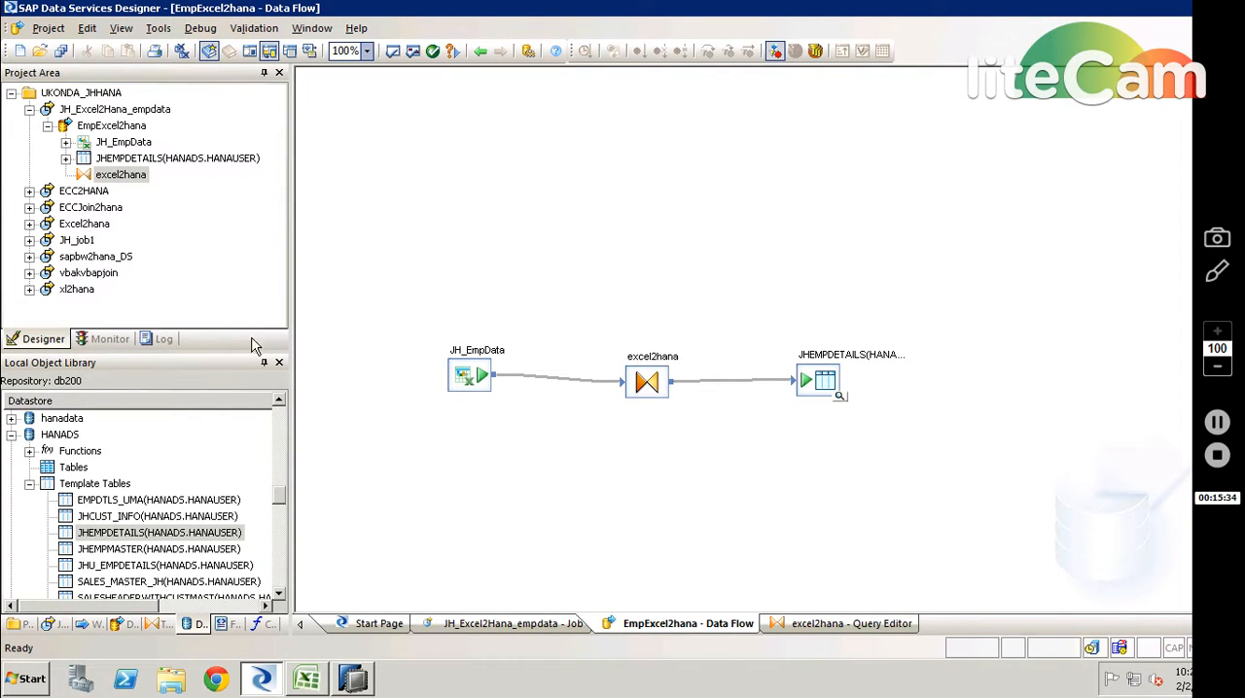
pyautogui.doubleClick(114, 108)
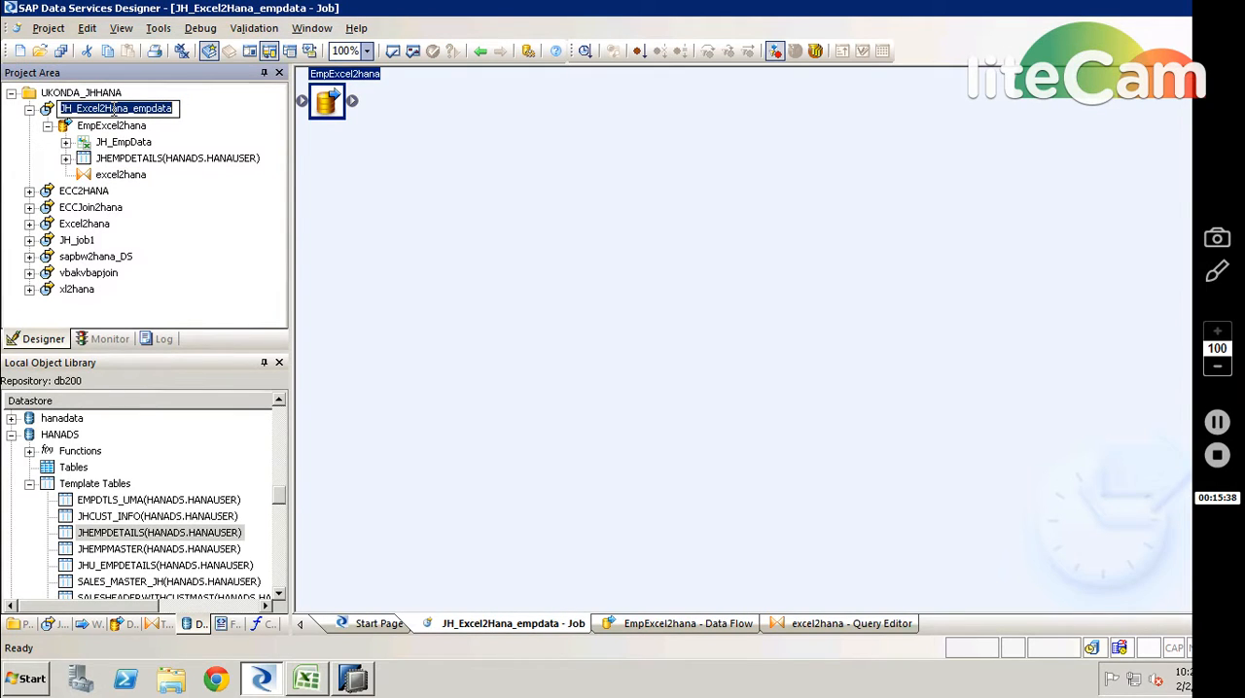
pyautogui.click(234, 133)
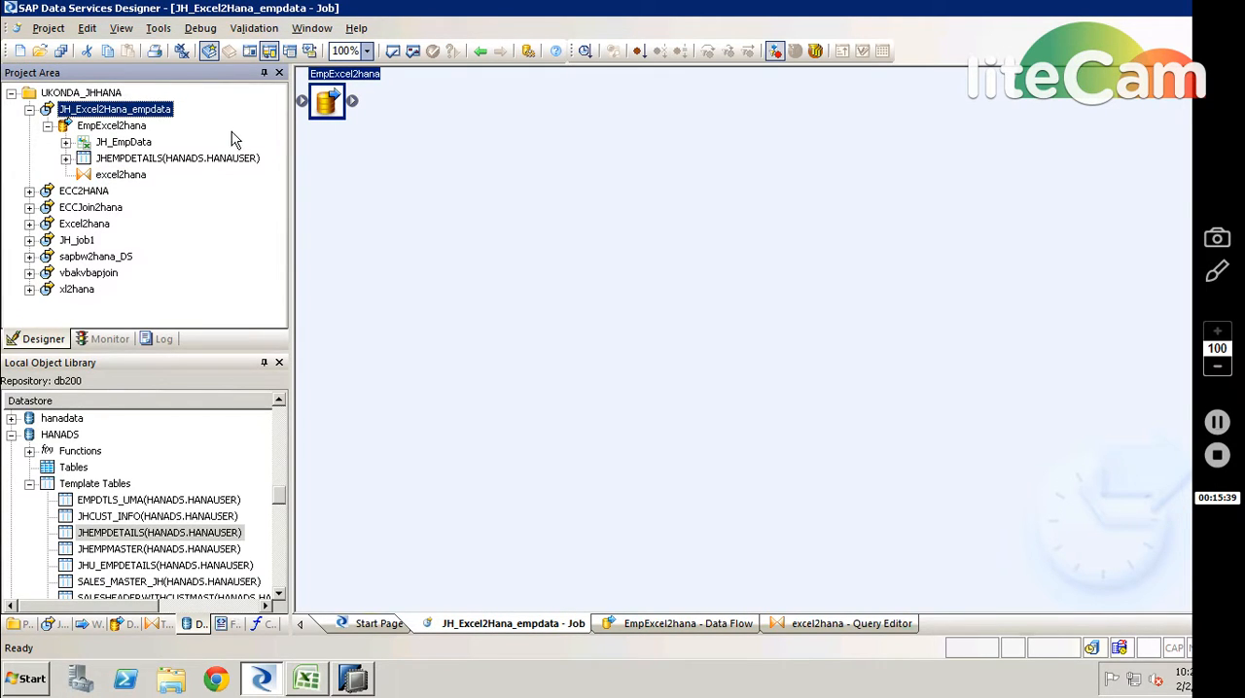
pyautogui.rightClick(153, 111)
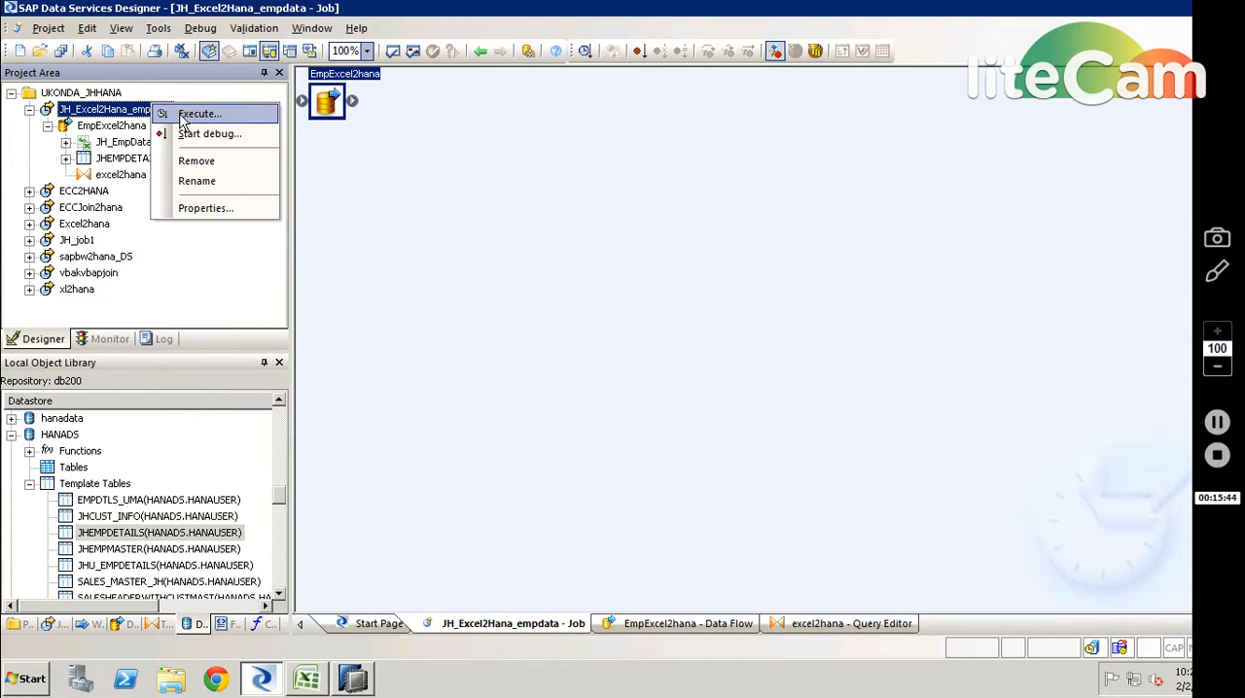
pyautogui.click(584, 55)
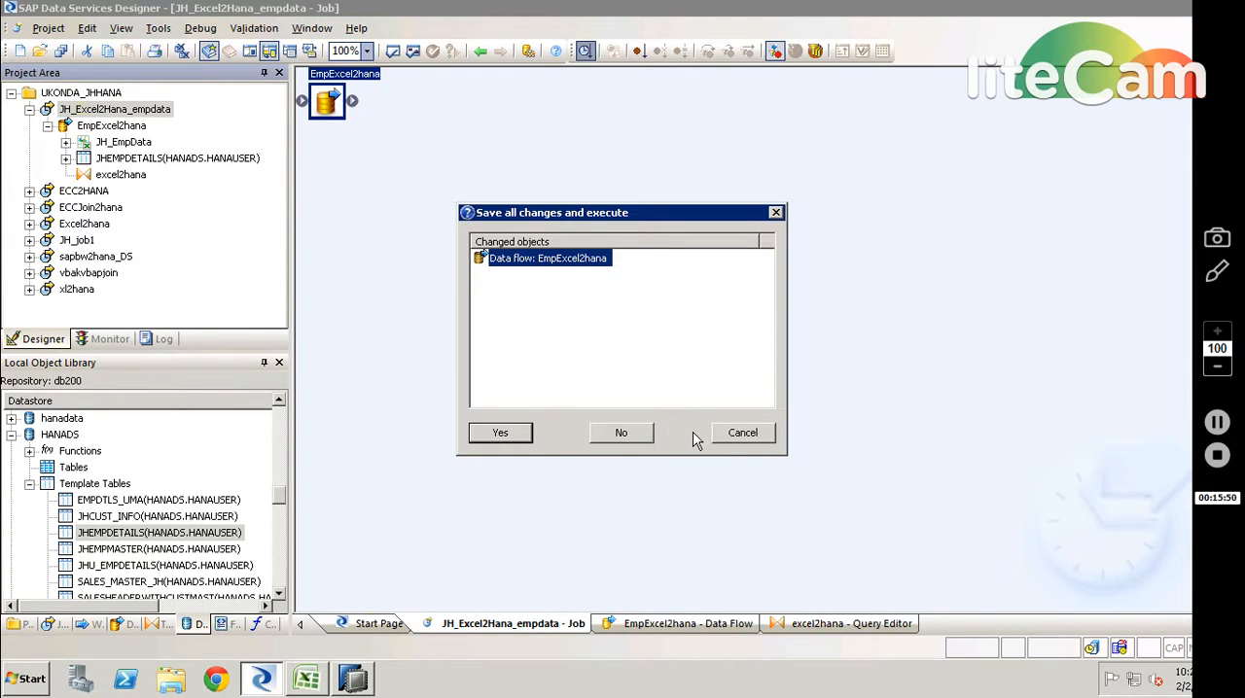
pyautogui.click(724, 433)
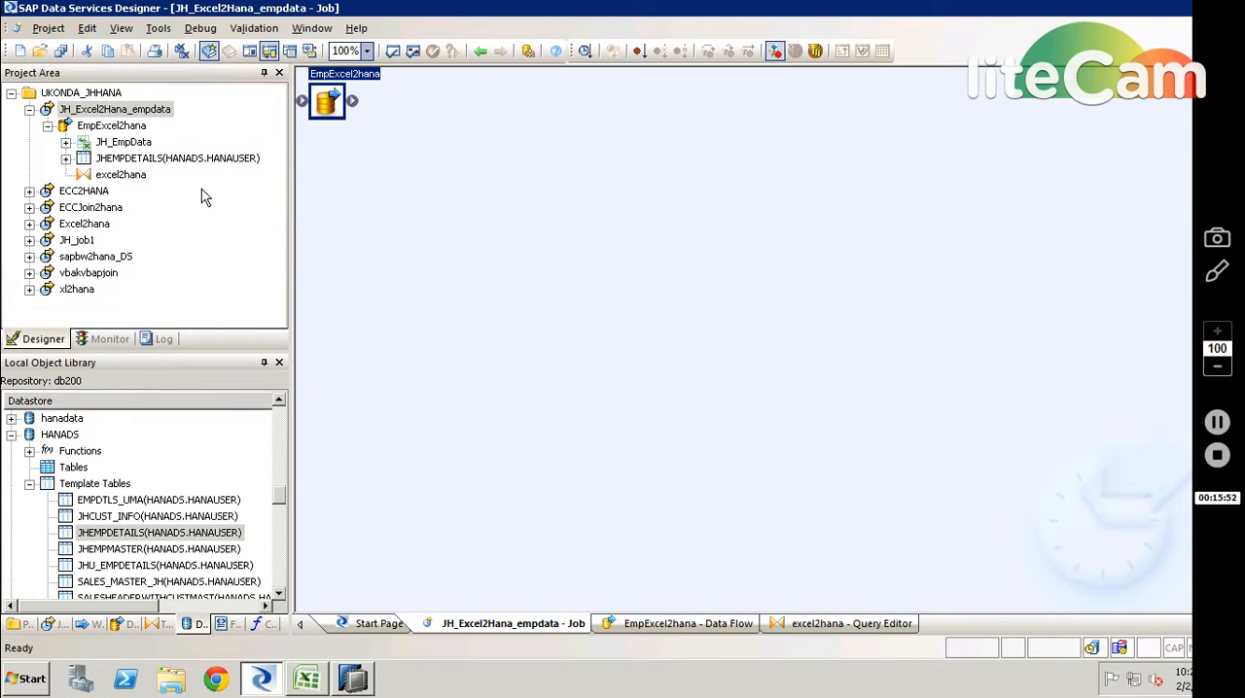
# Execute the JH_Excel2Hana_empdata job with the default execution properties, saving the changed EmpExcel2hana data flow first
pyautogui.rightClick(130, 116)
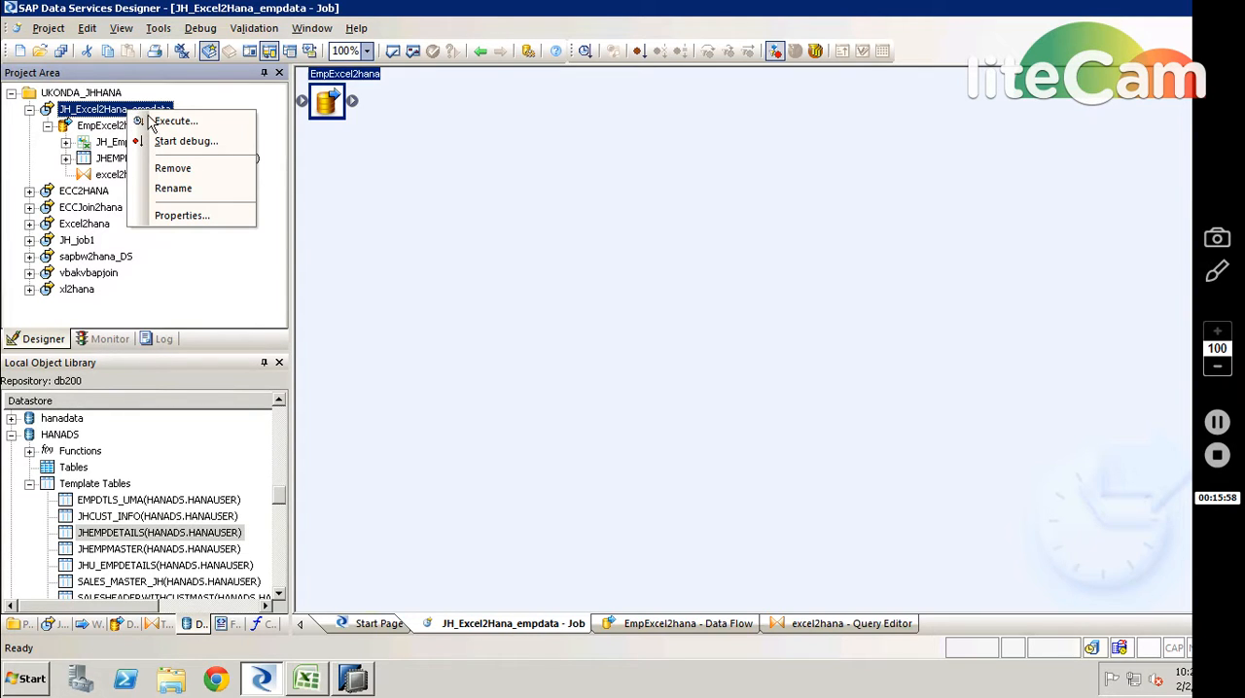
pyautogui.click(161, 121)
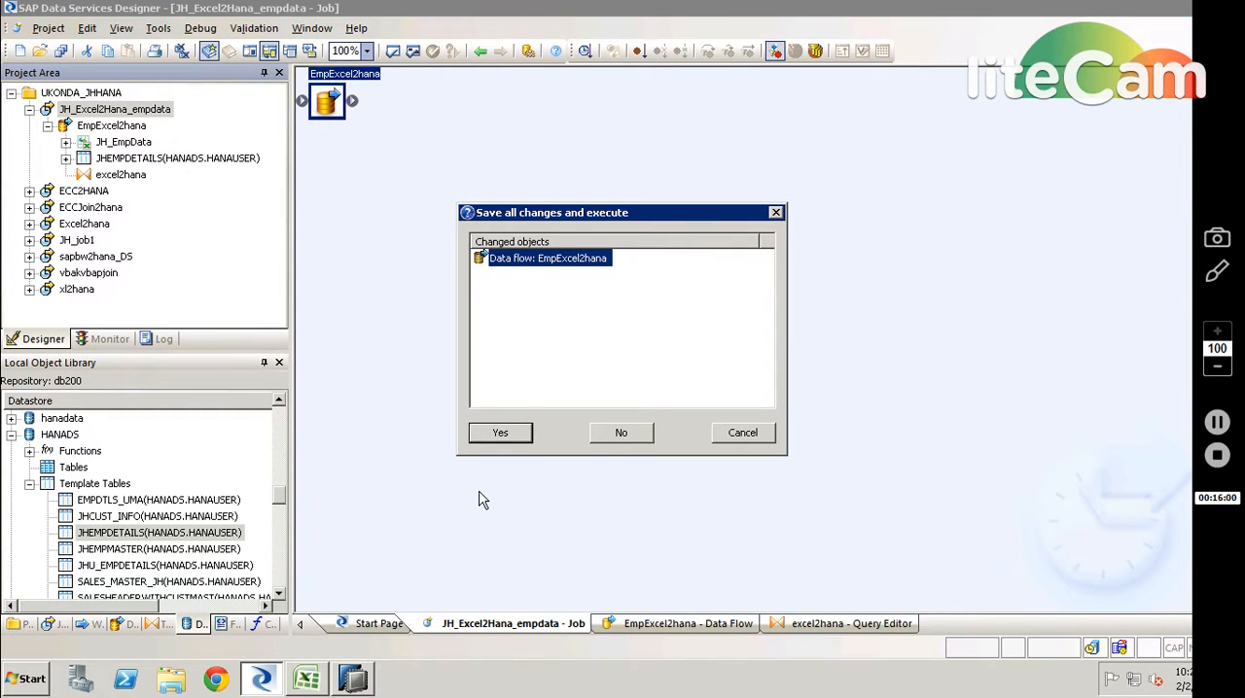
pyautogui.click(500, 434)
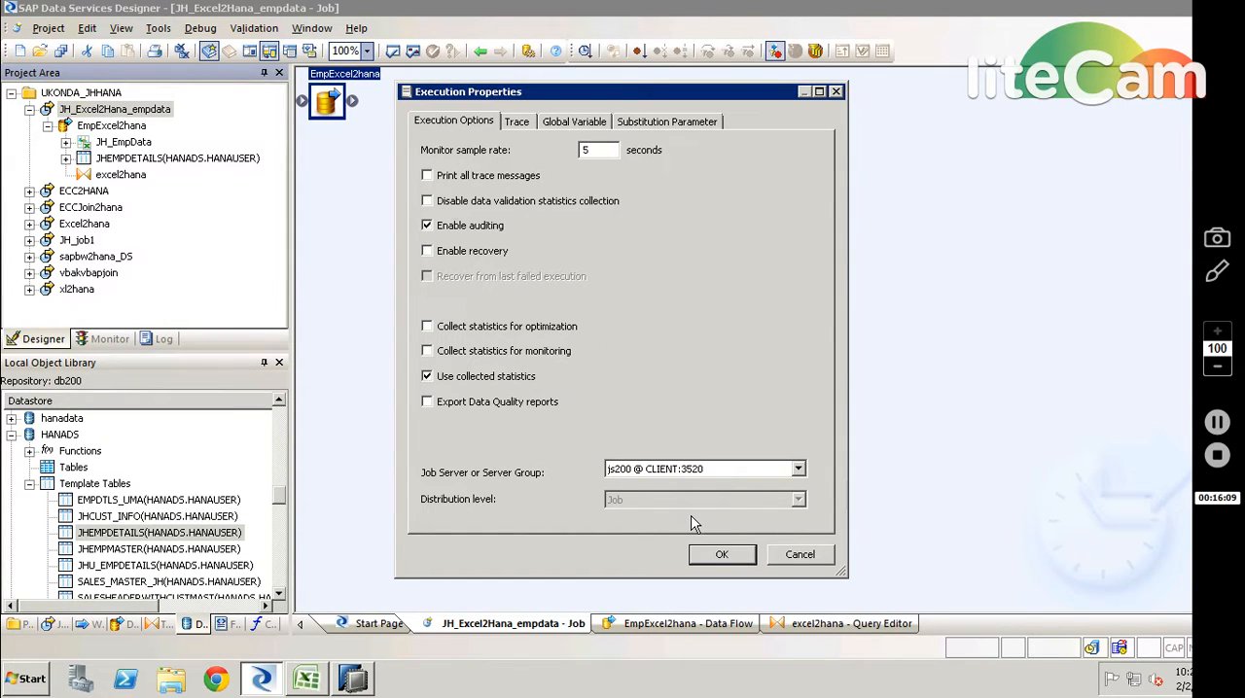
pyautogui.click(718, 554)
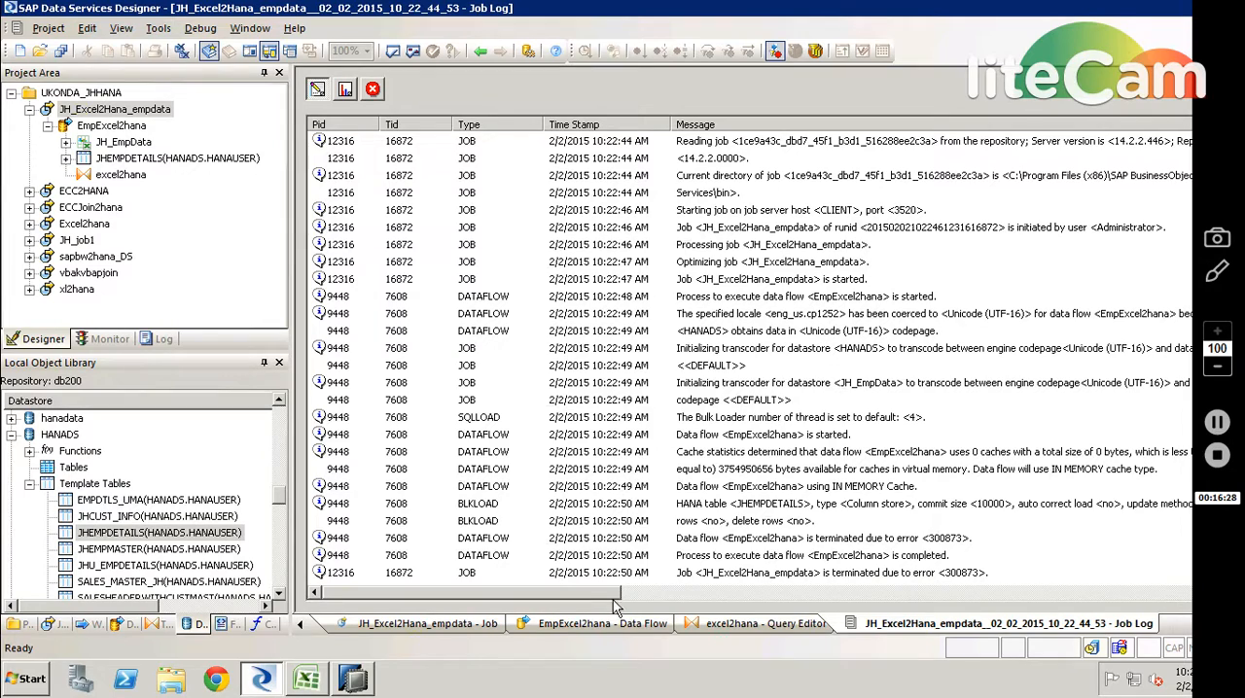
# Examine the last trace message of the job run and open its error log
pyautogui.moveTo(616, 594); pyautogui.dragTo(462, 610)
pyautogui.click(462, 575)
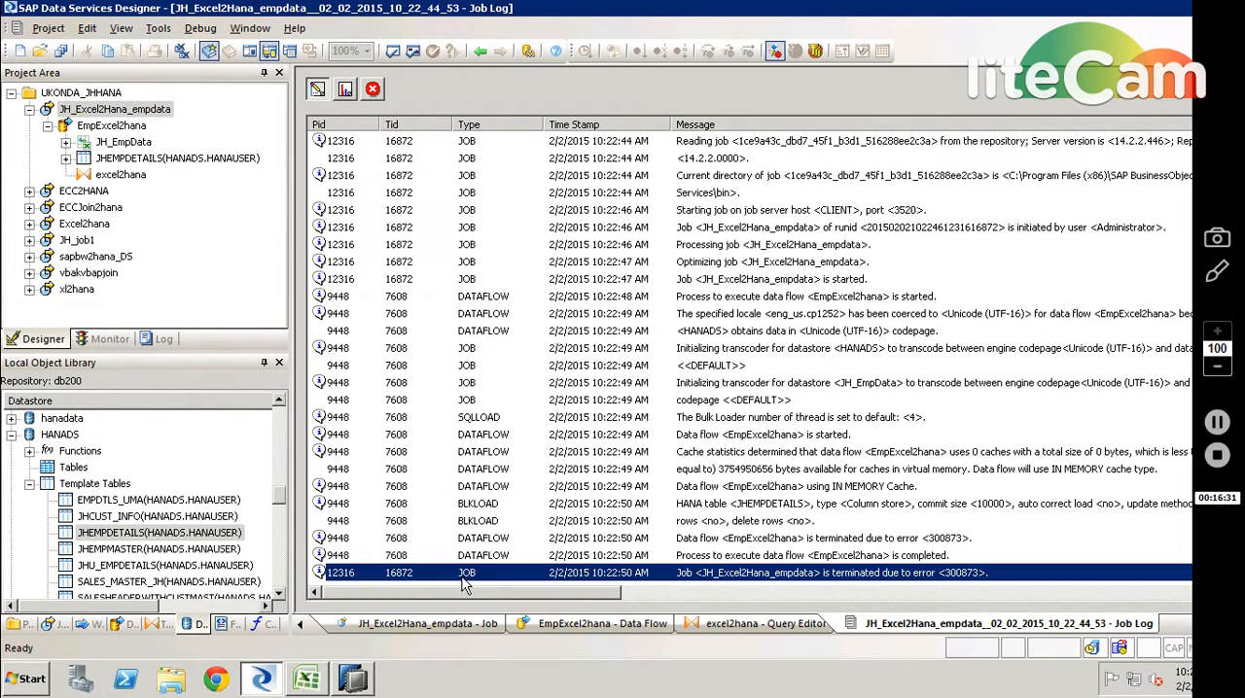
pyautogui.click(373, 90)
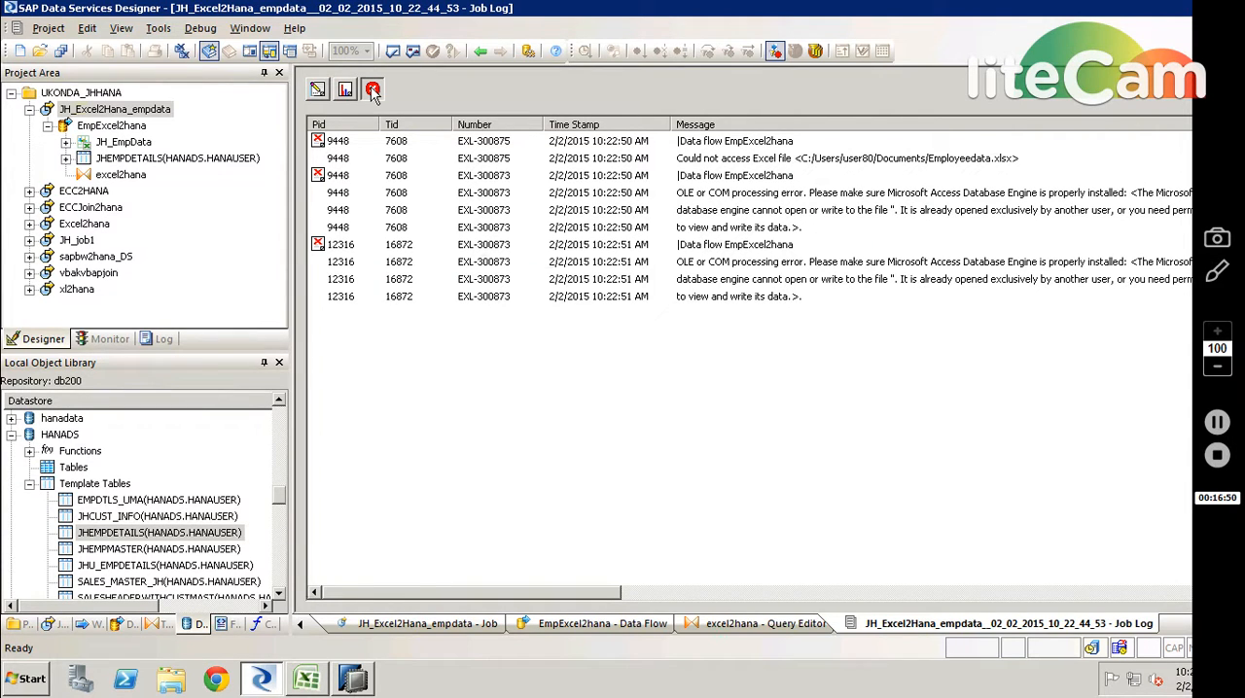
# Switch to Excel and close the Employeedata workbook so the job can access the file
pyautogui.click(307, 679)
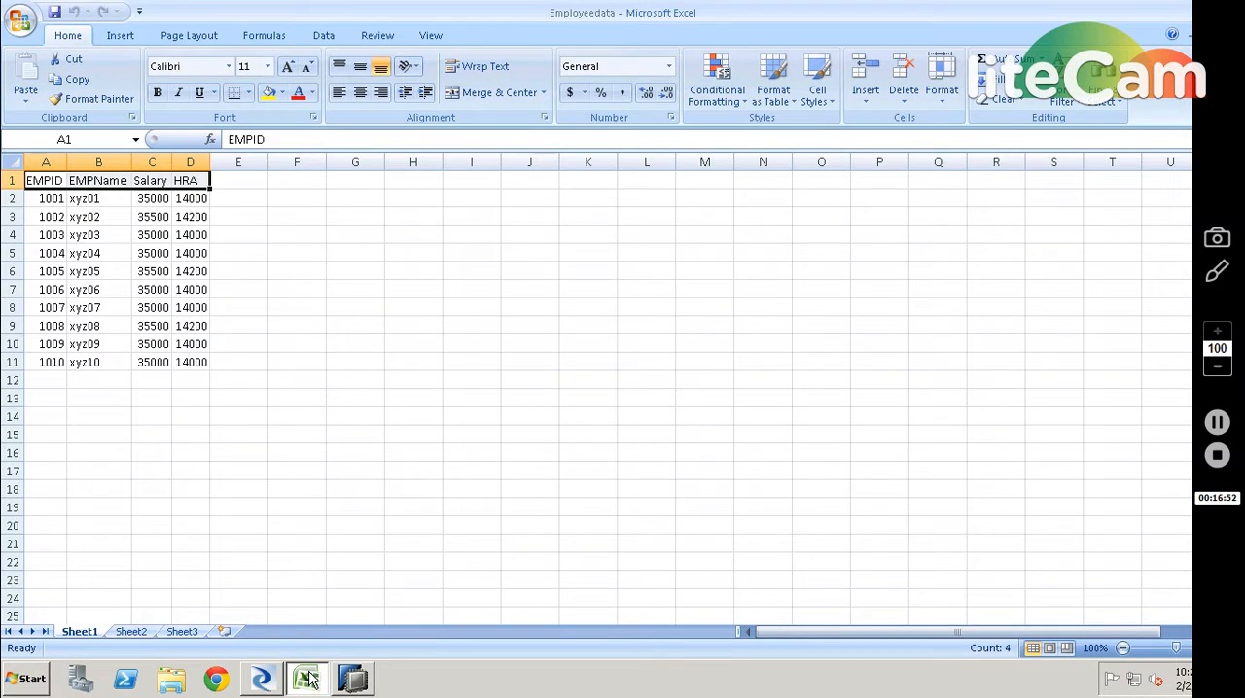
pyautogui.click(530, 412)
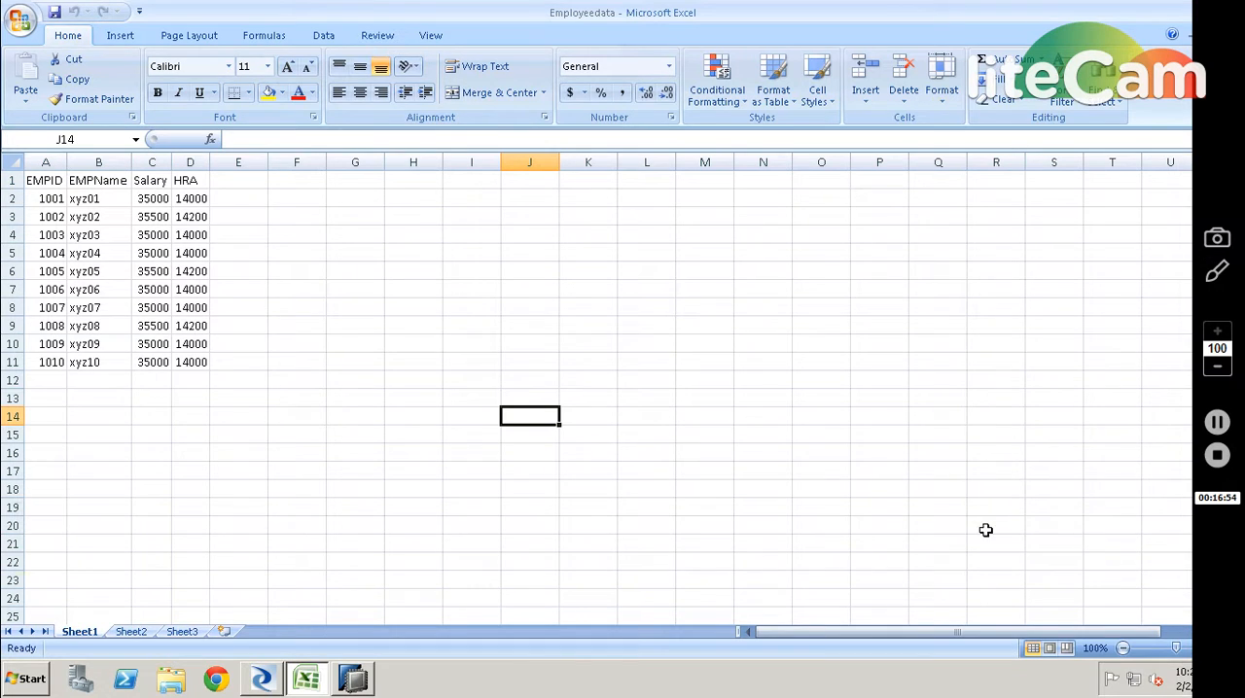
pyautogui.moveTo(1025, 634); pyautogui.dragTo(1145, 612)
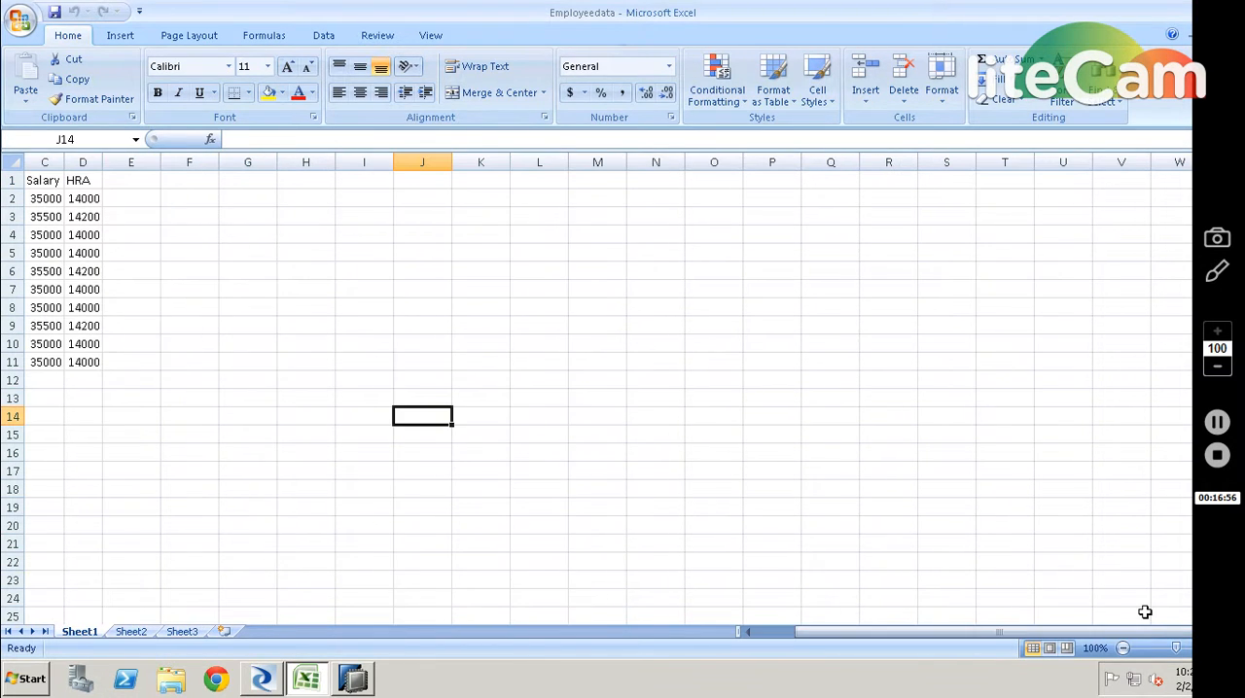
pyautogui.click(1185, 18)
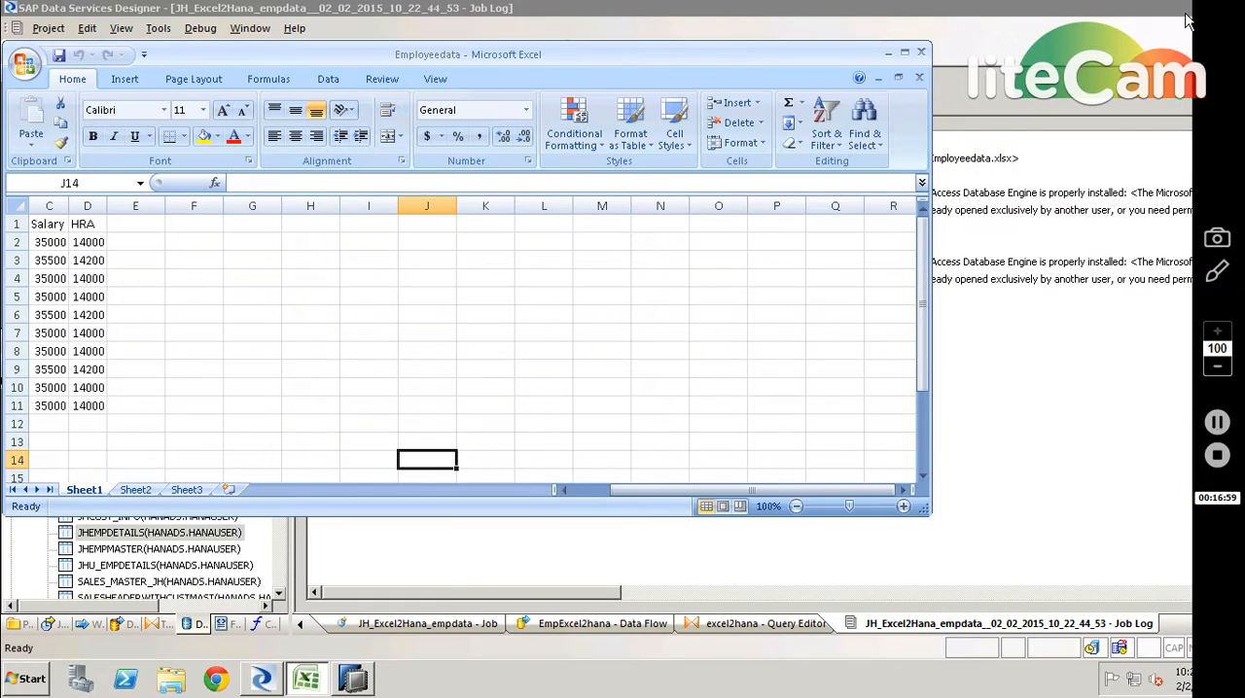
pyautogui.click(924, 53)
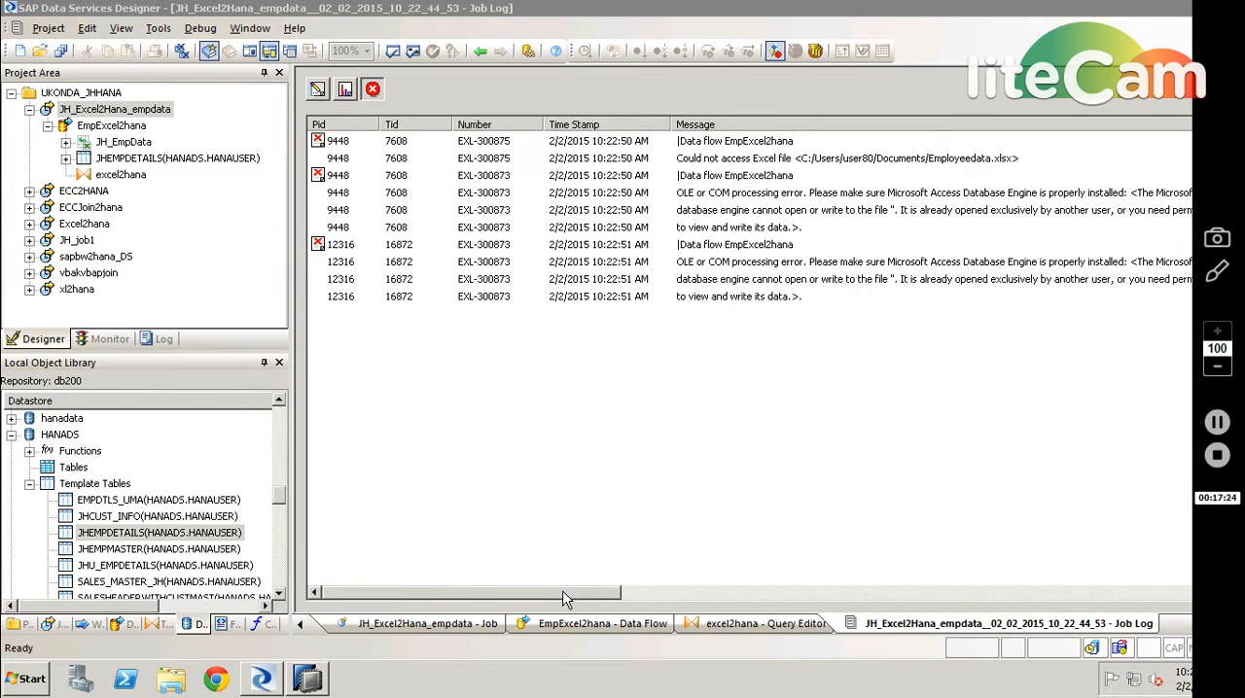
# Read the full error messages for the EmpExcel2hana data flow in the job's error log
pyautogui.moveTo(567, 600); pyautogui.dragTo(654, 578)
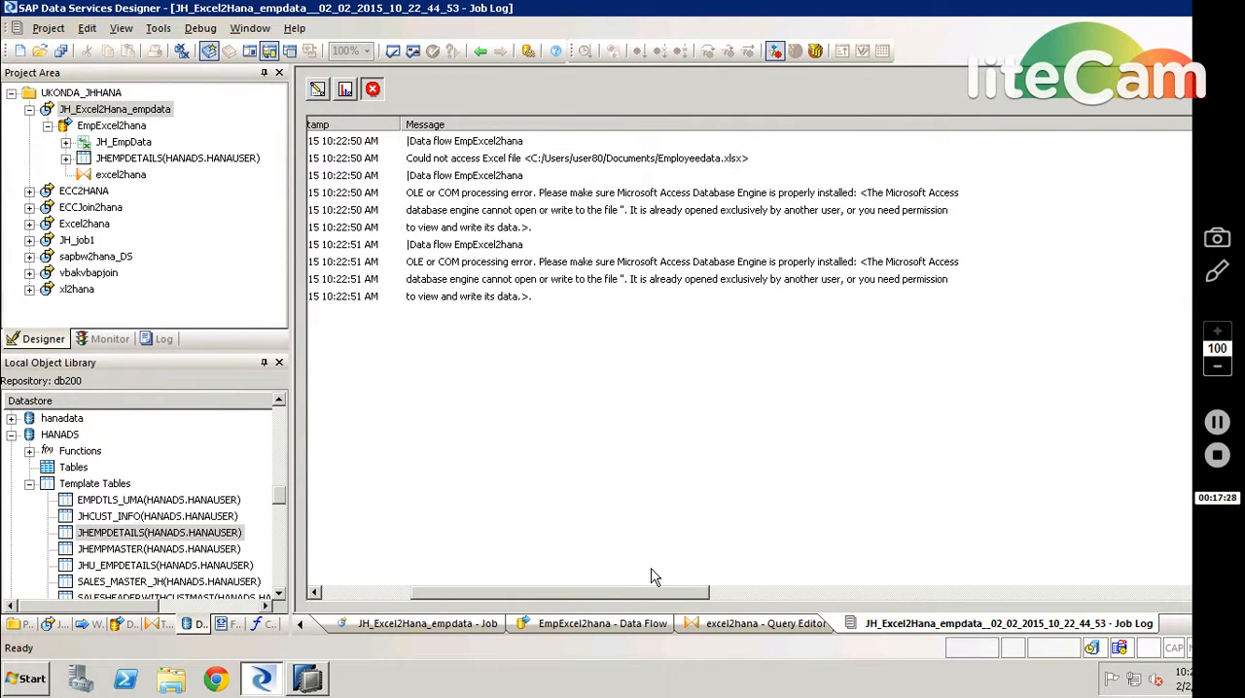
pyautogui.moveTo(655, 578); pyautogui.dragTo(653, 578)
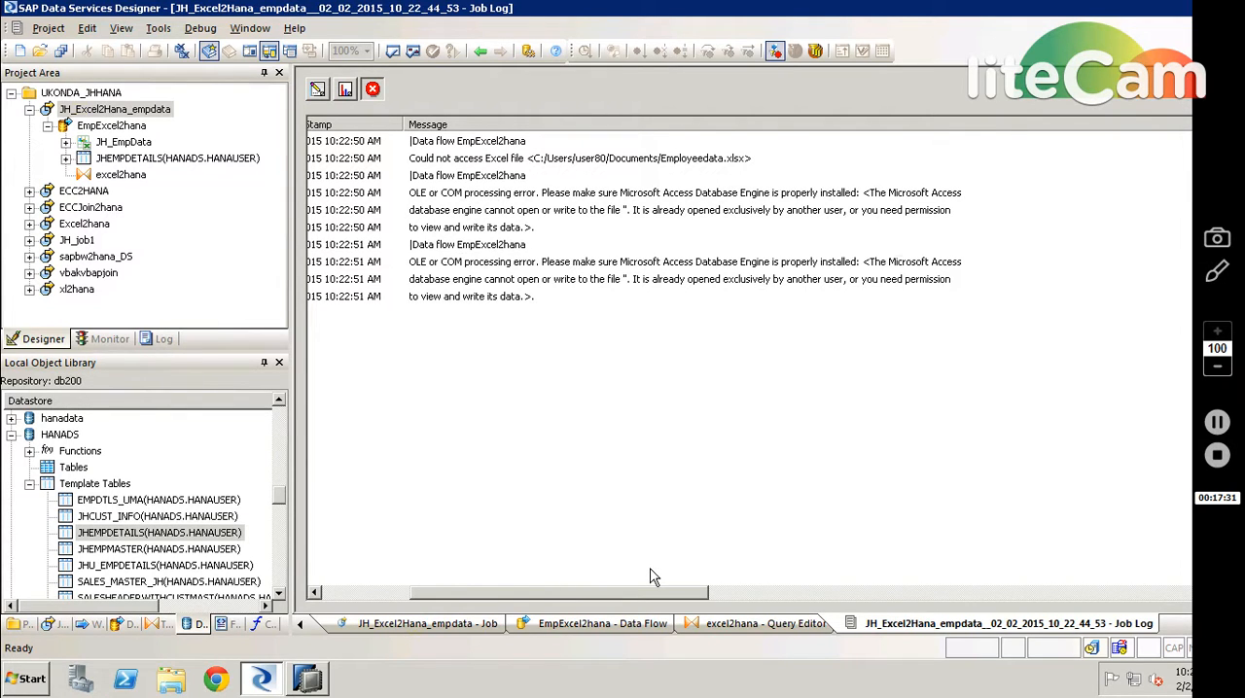
pyautogui.moveTo(653, 578); pyautogui.dragTo(566, 576)
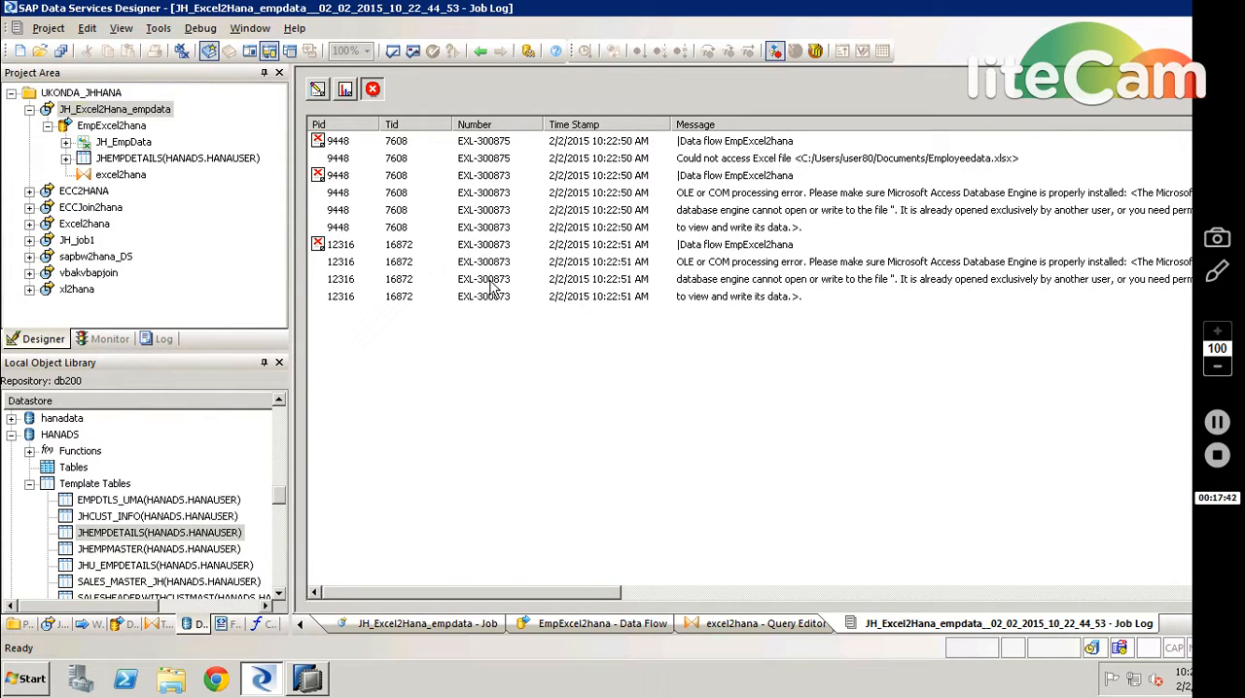
# Execute the JH_Excel2Hana_empdata job again with the default execution properties on job server js200
pyautogui.doubleClick(155, 112)
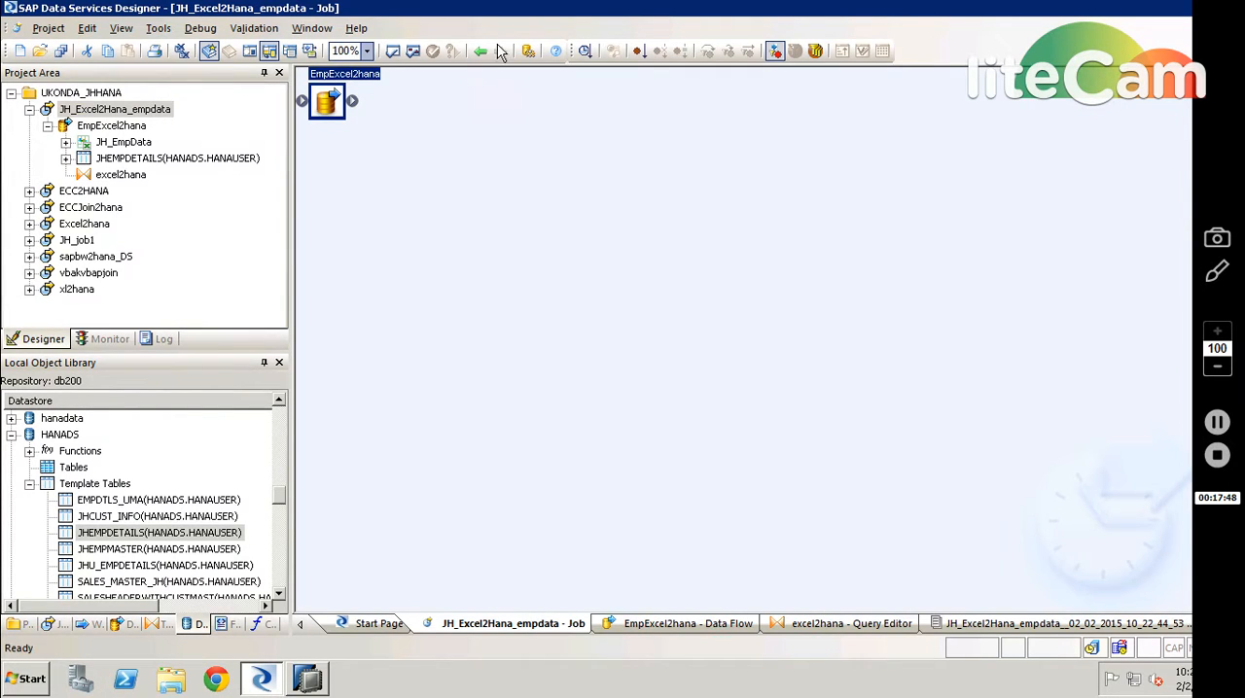
pyautogui.click(585, 51)
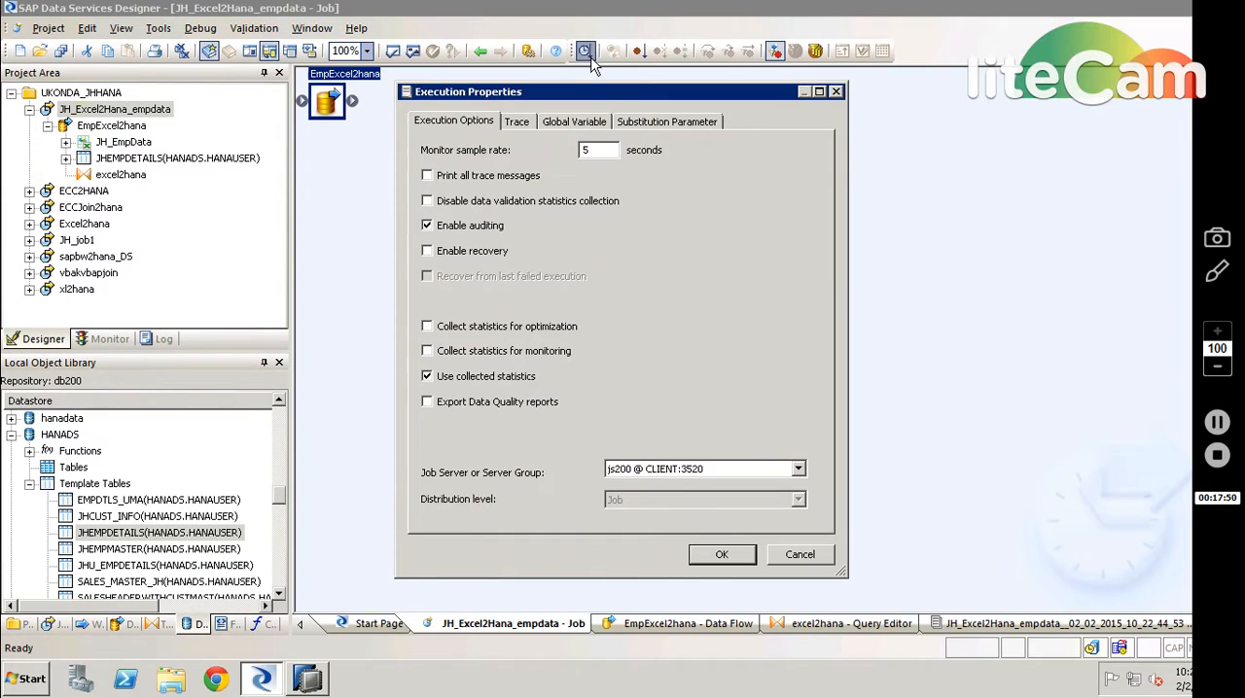
pyautogui.click(720, 555)
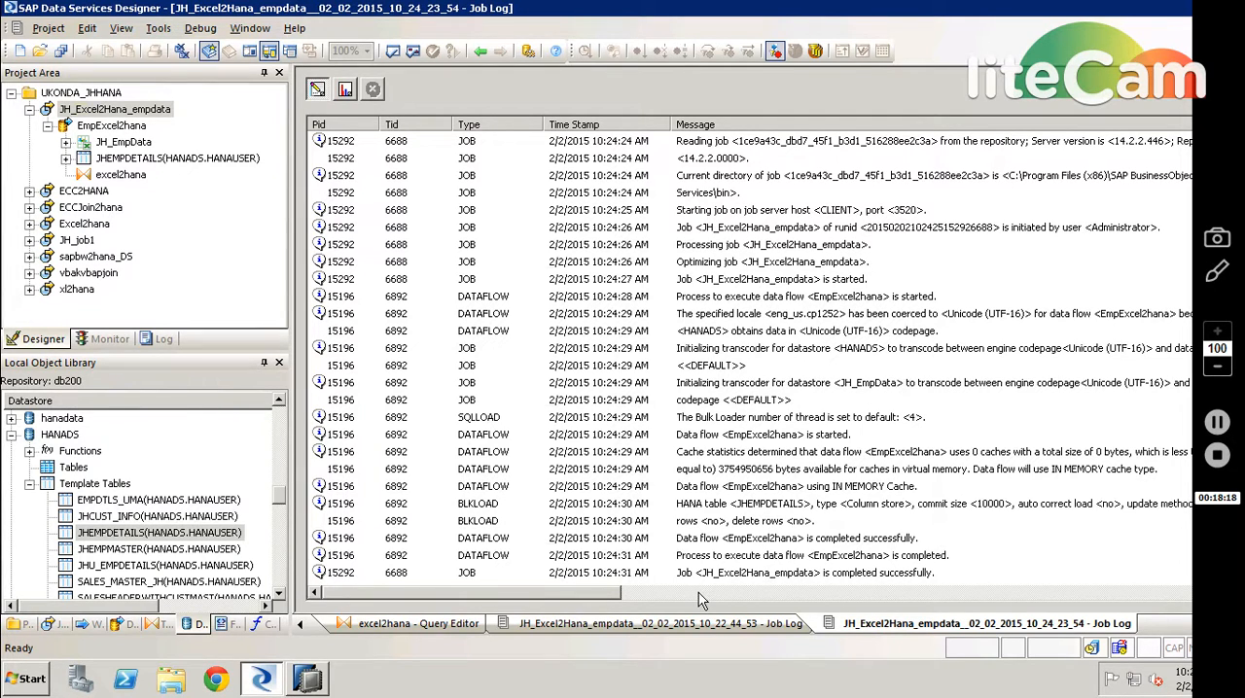
# View the data loaded into the JHEMPDETAILS template table of the HANADS datastore, closing the data view when done
pyautogui.rightClick(216, 541)
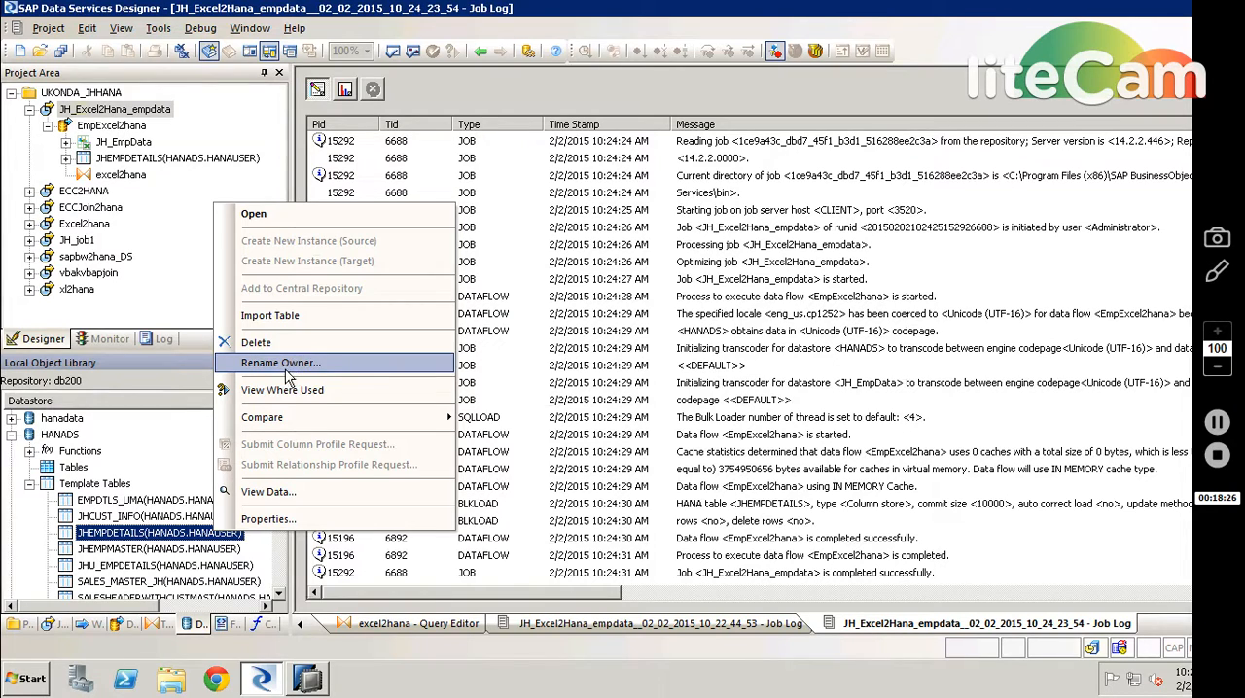
pyautogui.click(271, 504)
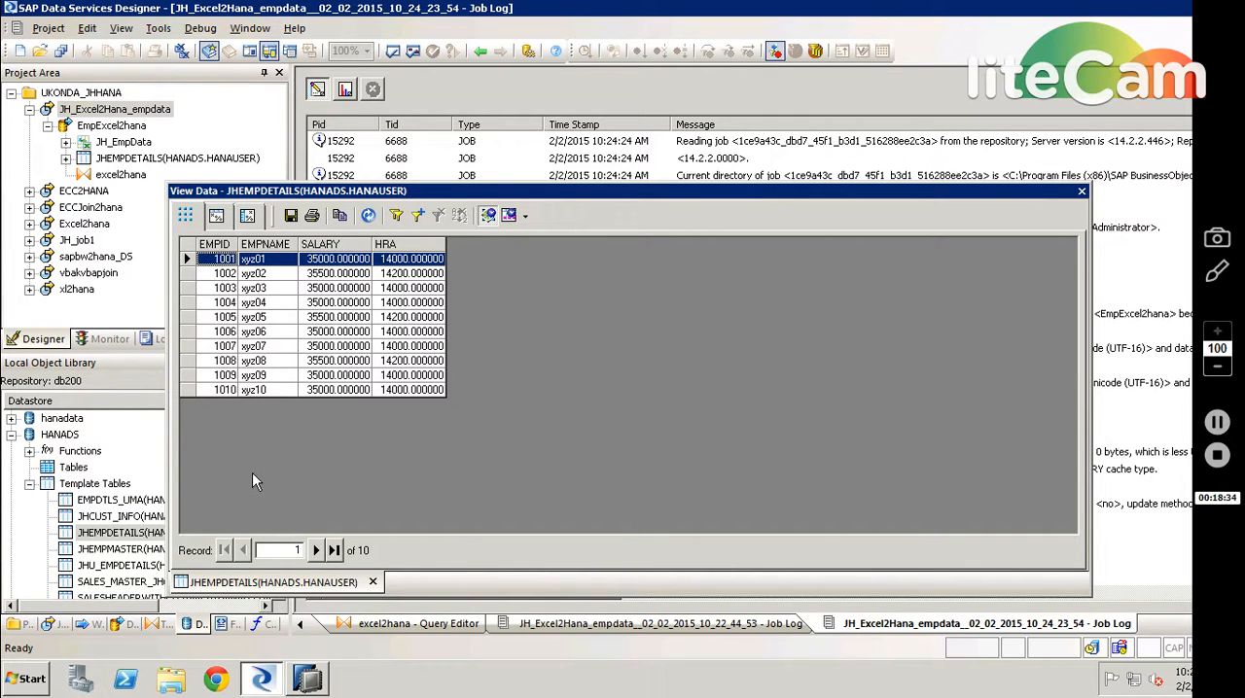
pyautogui.click(1081, 193)
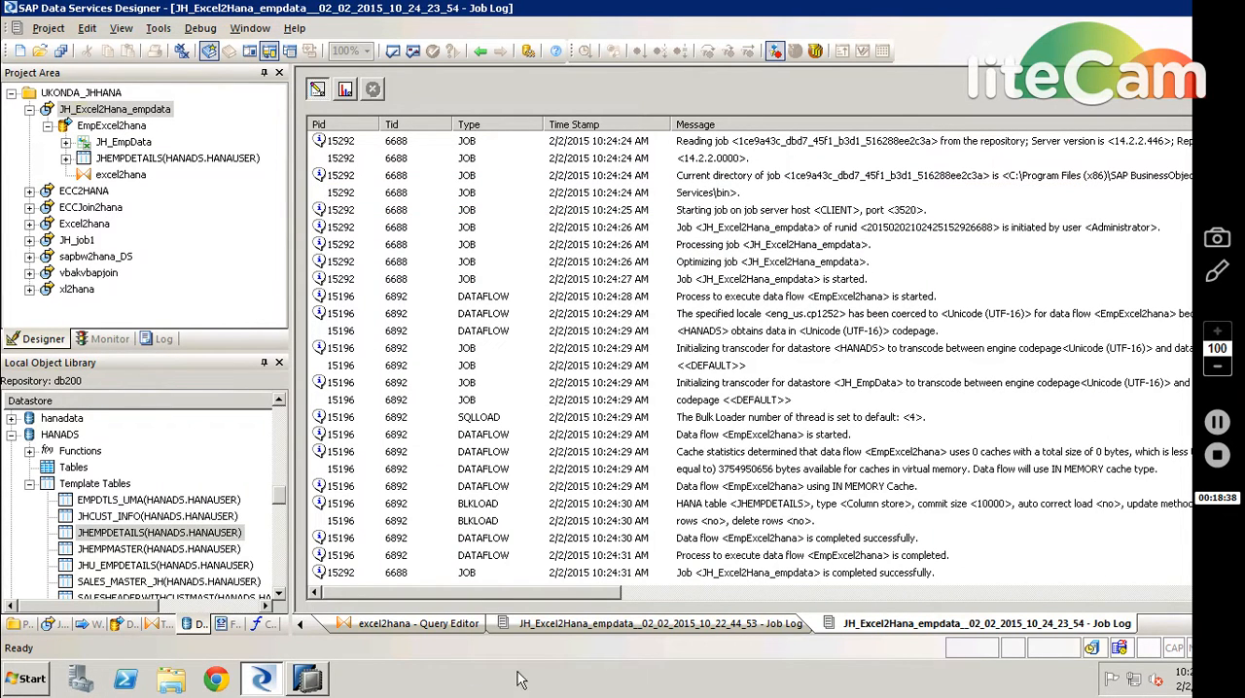
# Look through the remaining HANADS template tables and the Excel workbook formats in the local object library
pyautogui.click(280, 597)
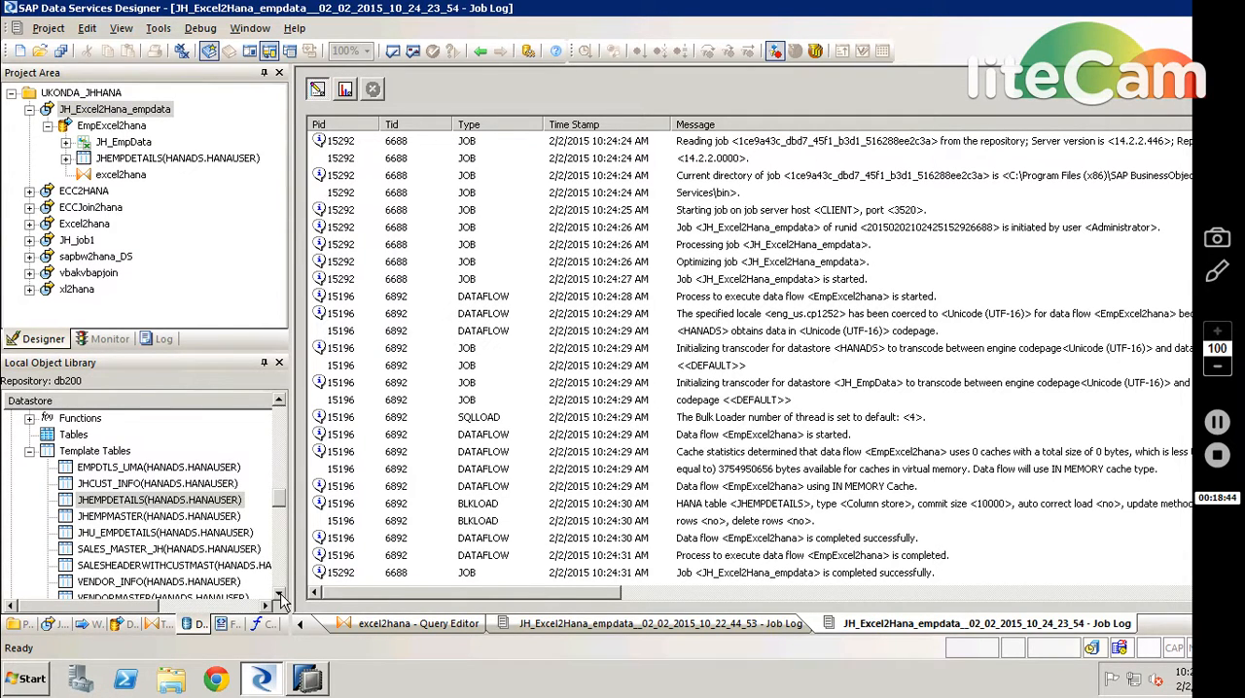
pyautogui.click(280, 597)
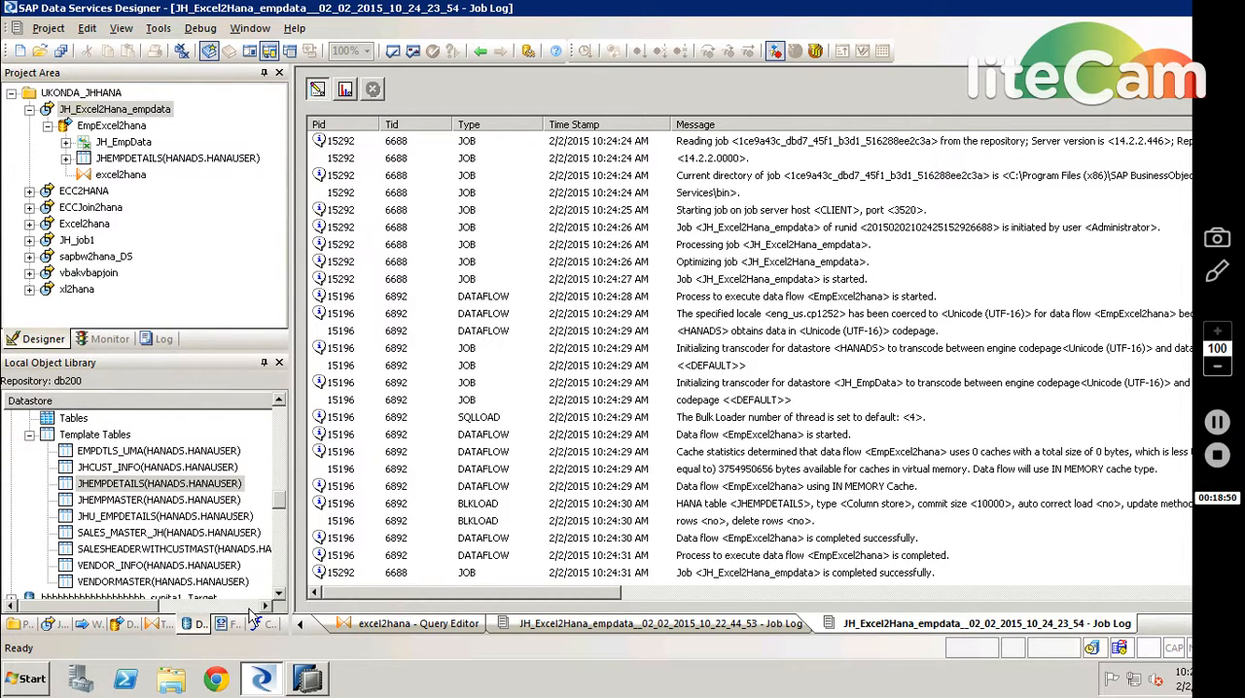
pyautogui.click(233, 626)
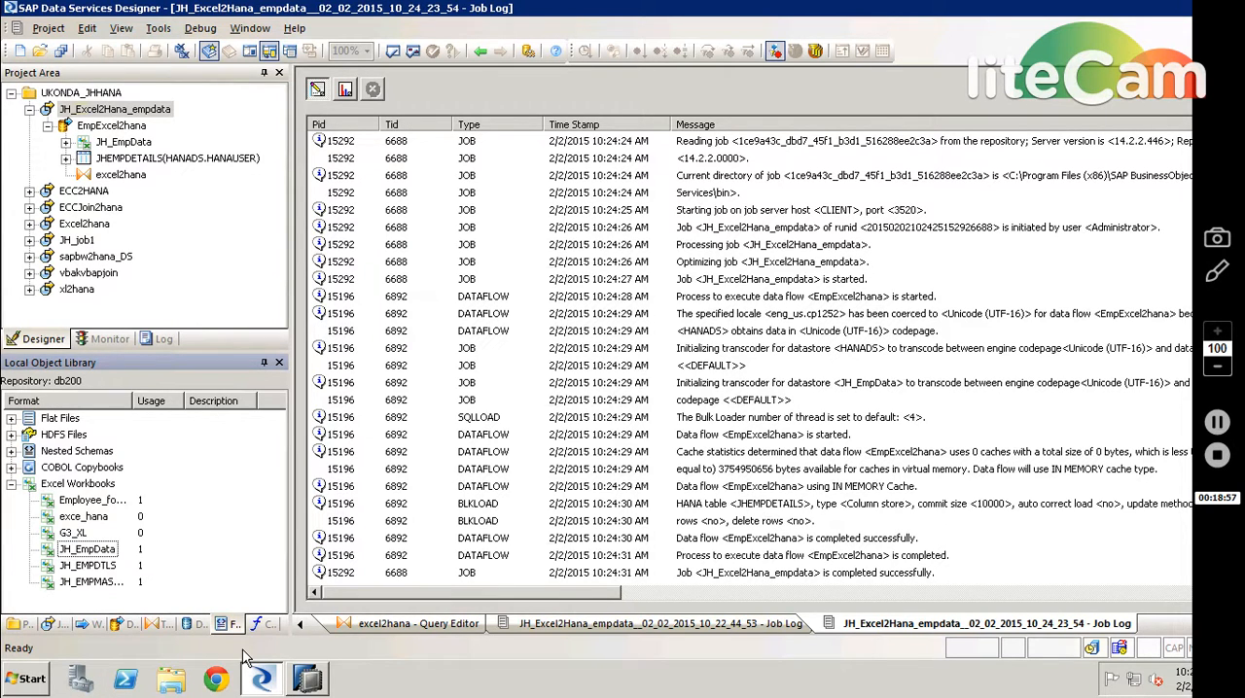
# Switch to SAP HANA Studio and refresh the Tables folder of the HANAUSER schema
pyautogui.click(326, 687)
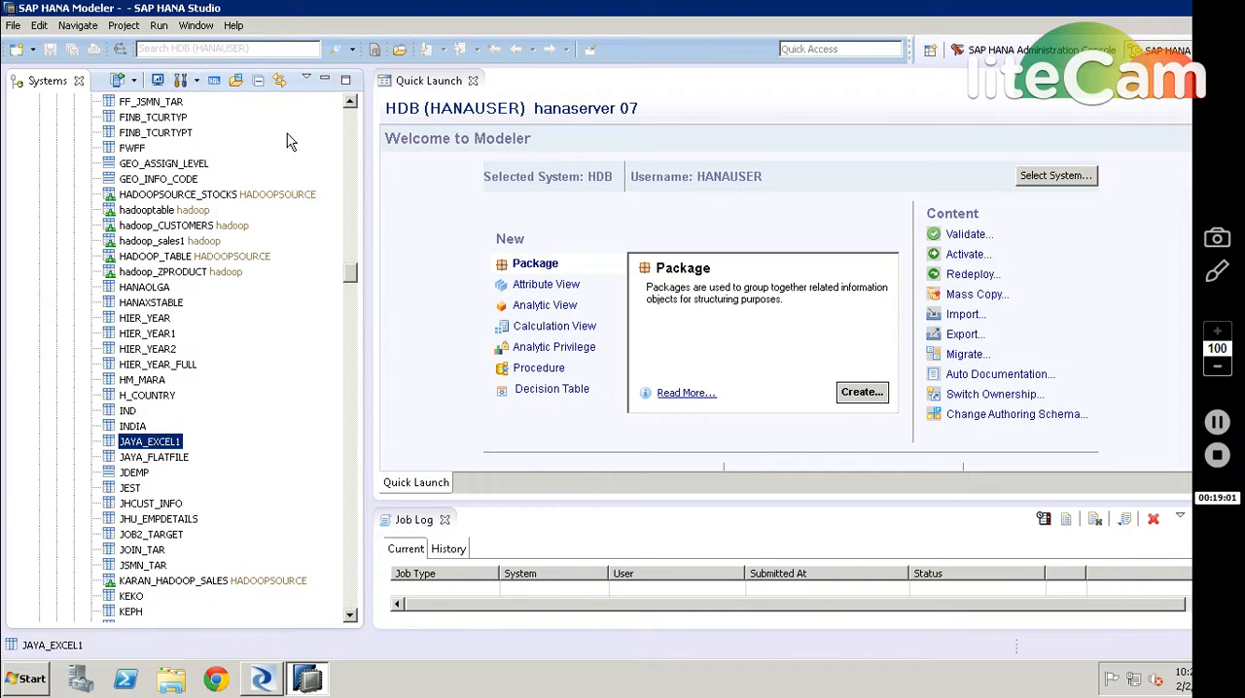
pyautogui.click(349, 133)
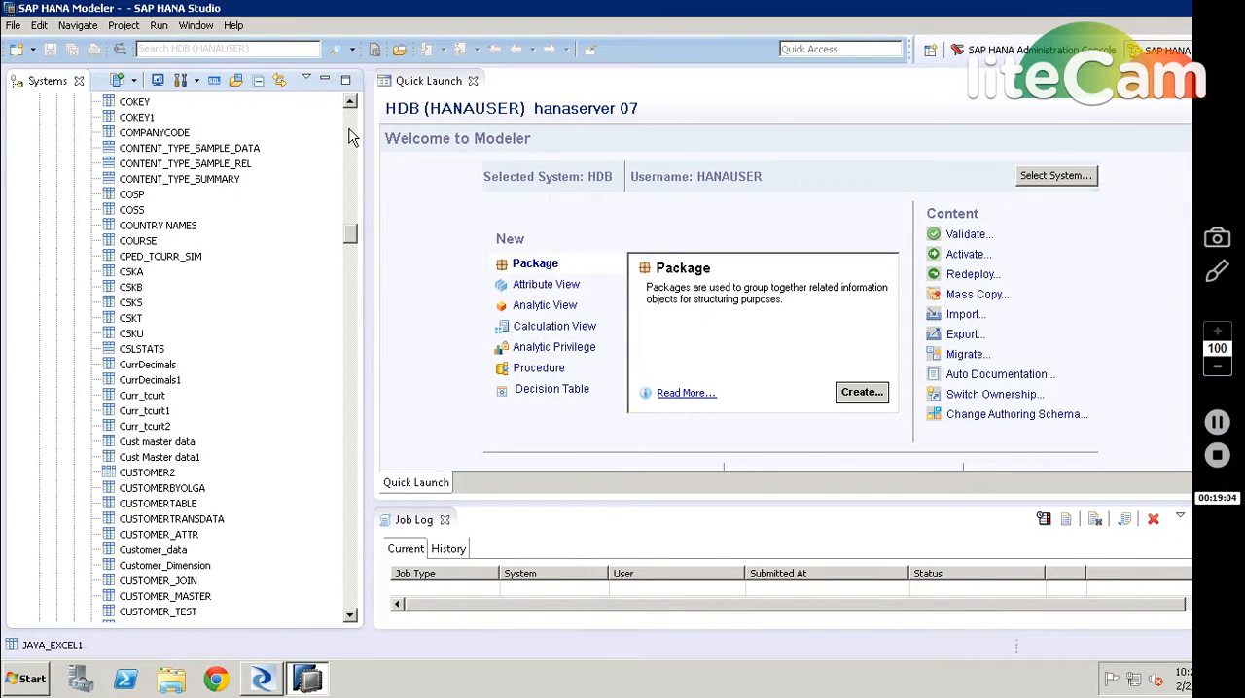
pyautogui.click(349, 133)
pyautogui.click(350, 133)
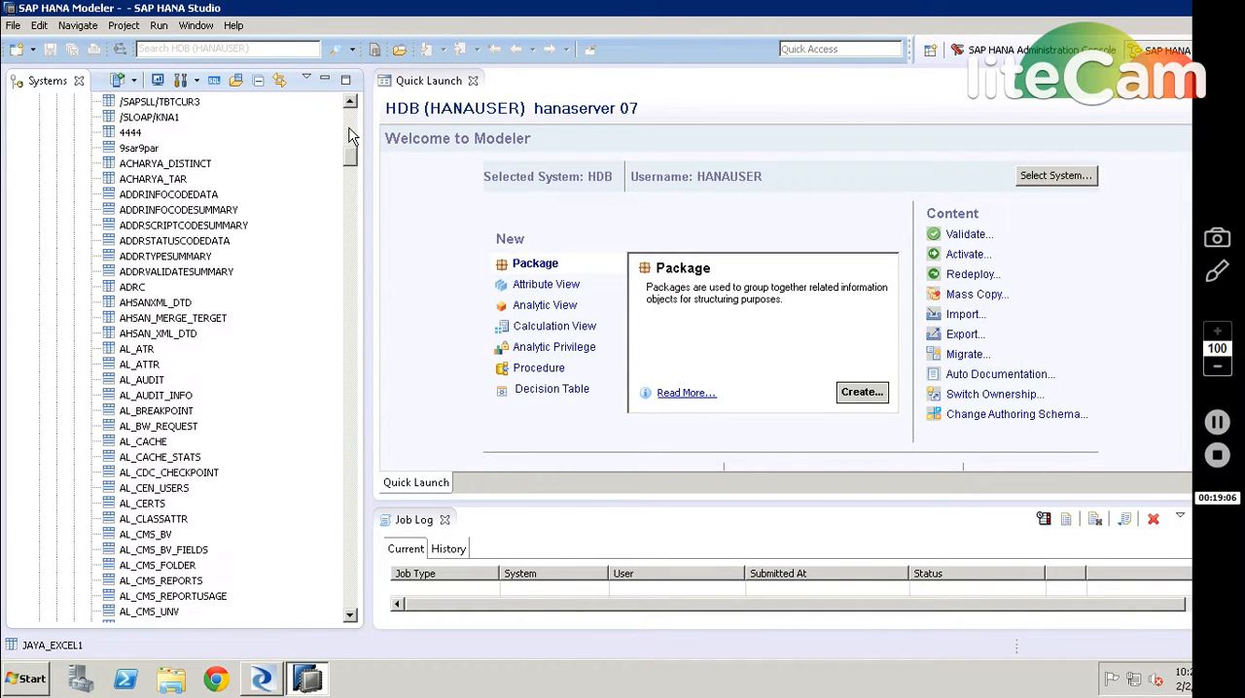
pyautogui.click(349, 133)
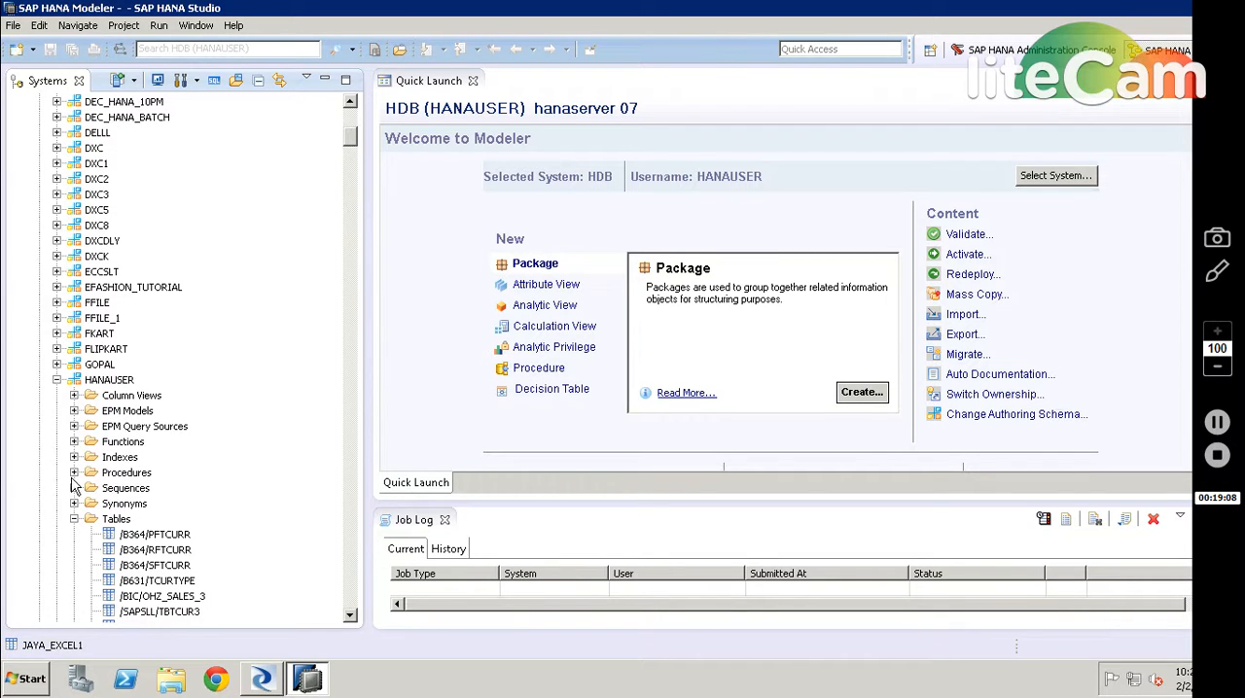
pyautogui.click(117, 519)
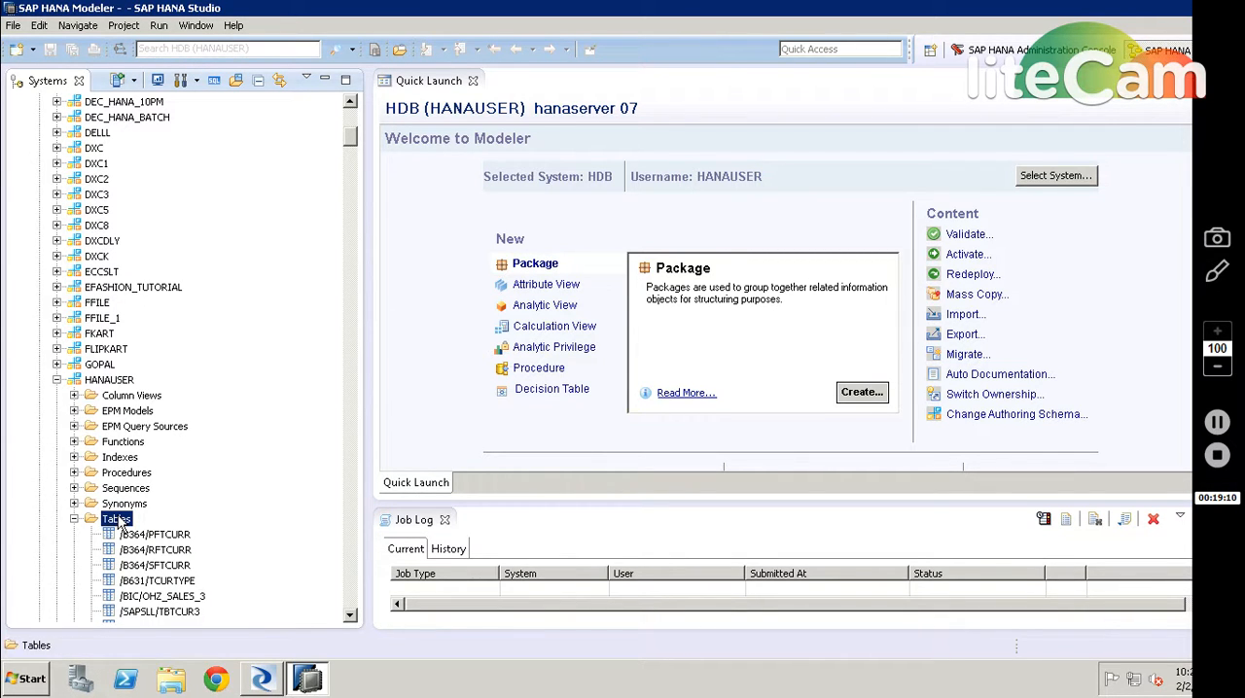
pyautogui.rightClick(119, 523)
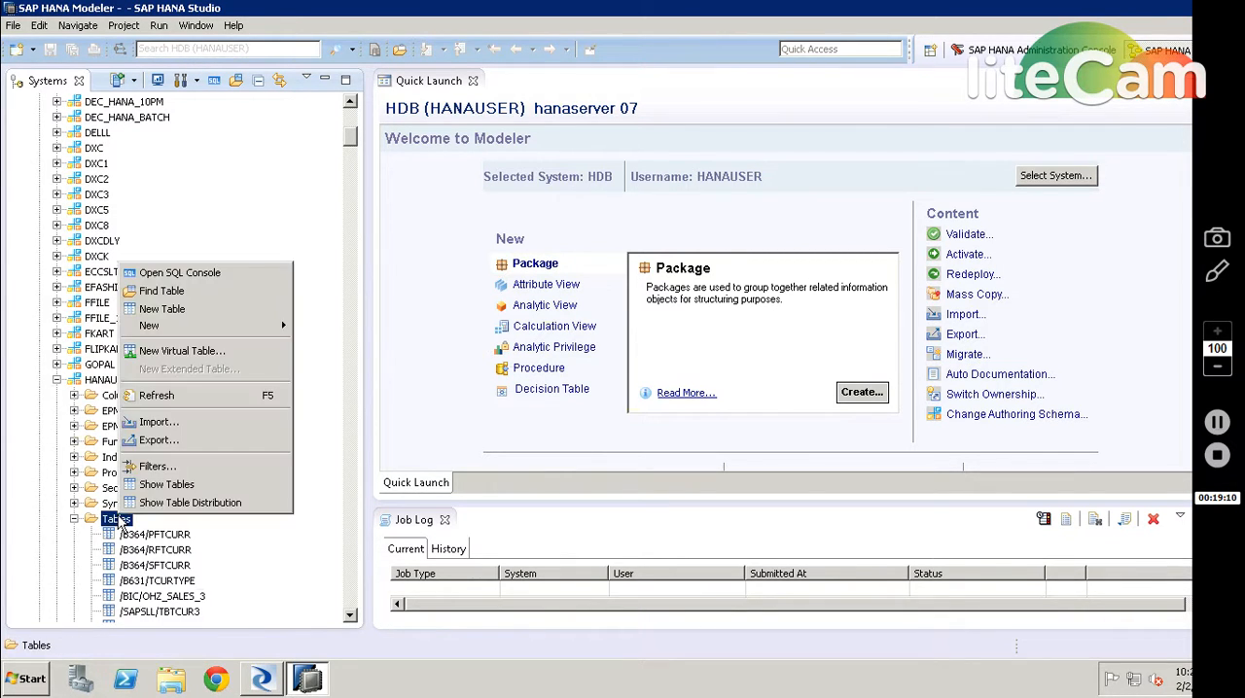
pyautogui.click(165, 395)
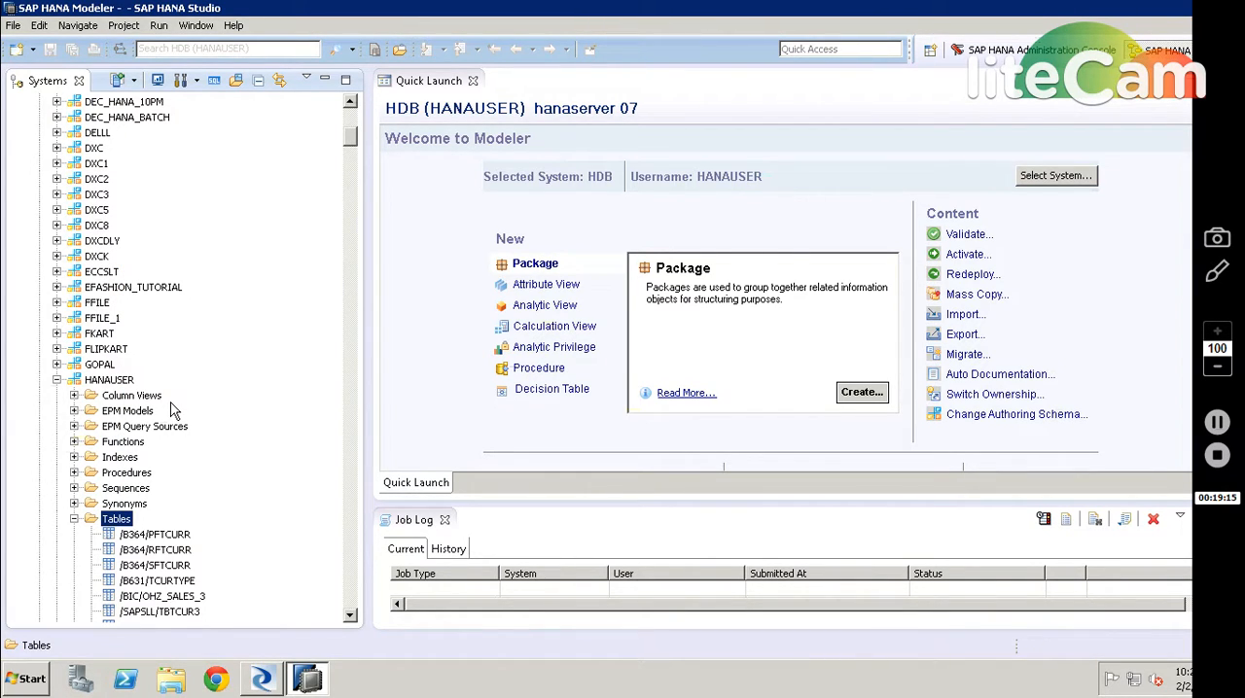
# Locate the JHEMPDETAILS table in the HANAUSER schema and open its definition to review the columns
pyautogui.click(137, 551)
pyautogui.press('j')
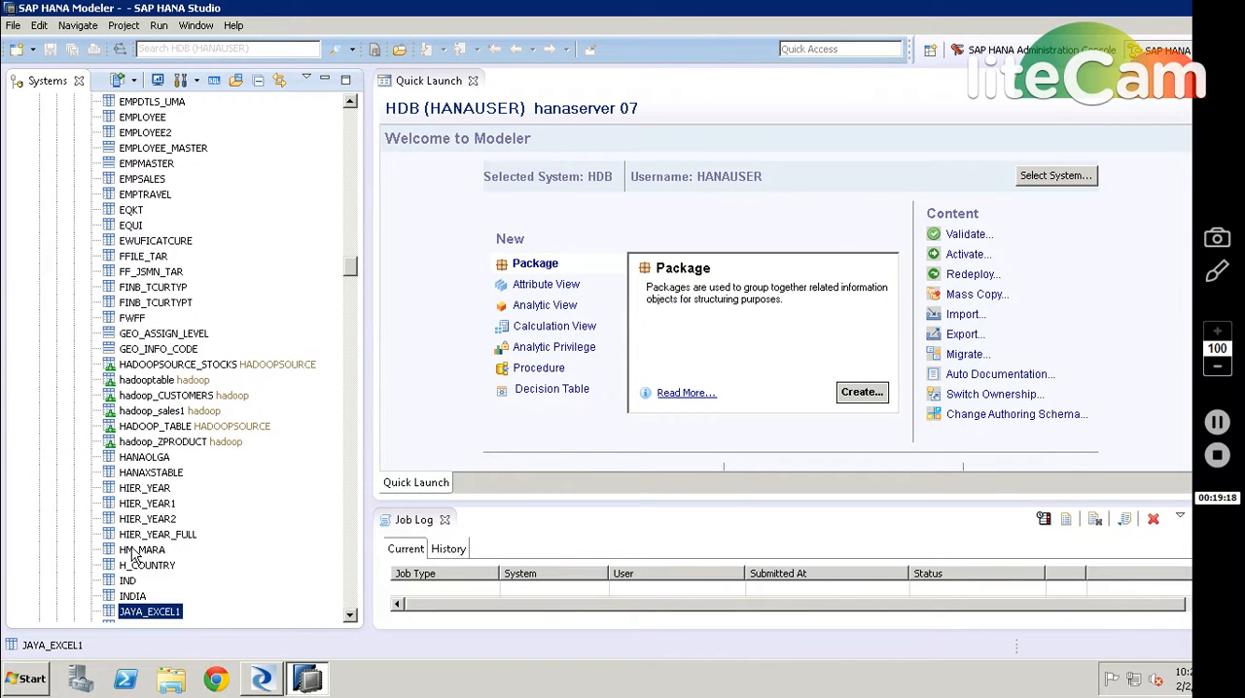
pyautogui.click(351, 618)
pyautogui.click(352, 619)
pyautogui.click(352, 619)
pyautogui.click(352, 619)
pyautogui.click(351, 618)
pyautogui.click(351, 619)
pyautogui.click(351, 619)
pyautogui.click(351, 619)
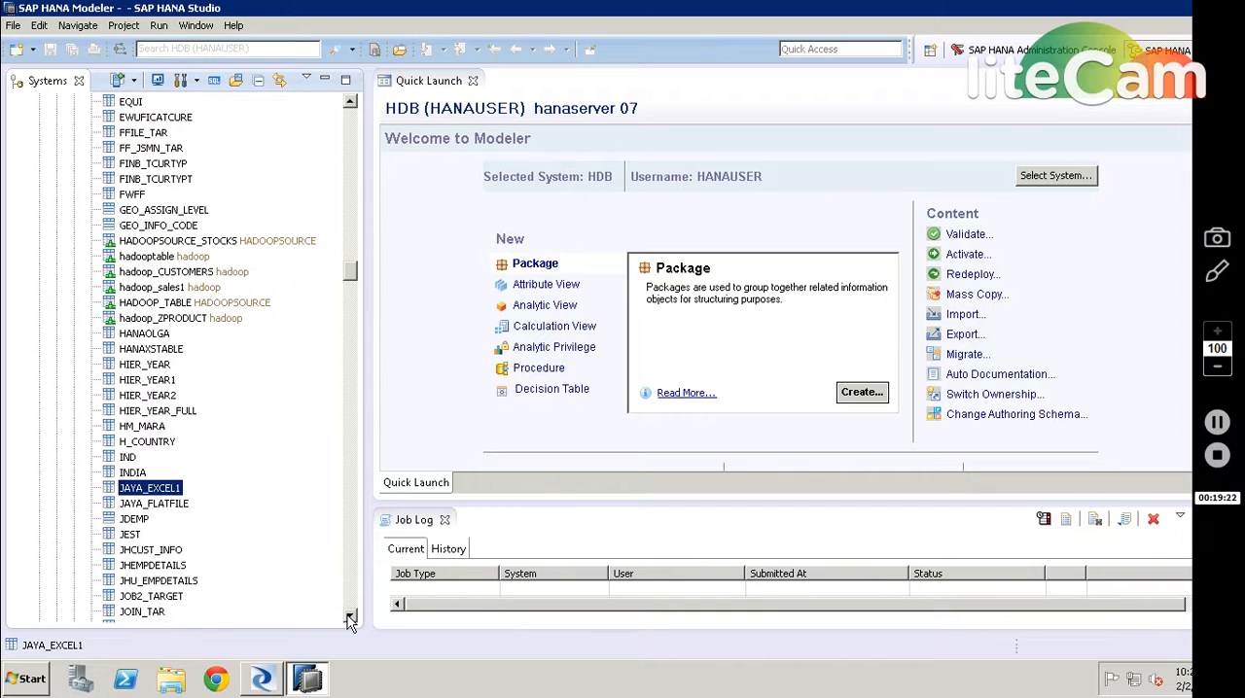
pyautogui.click(156, 567)
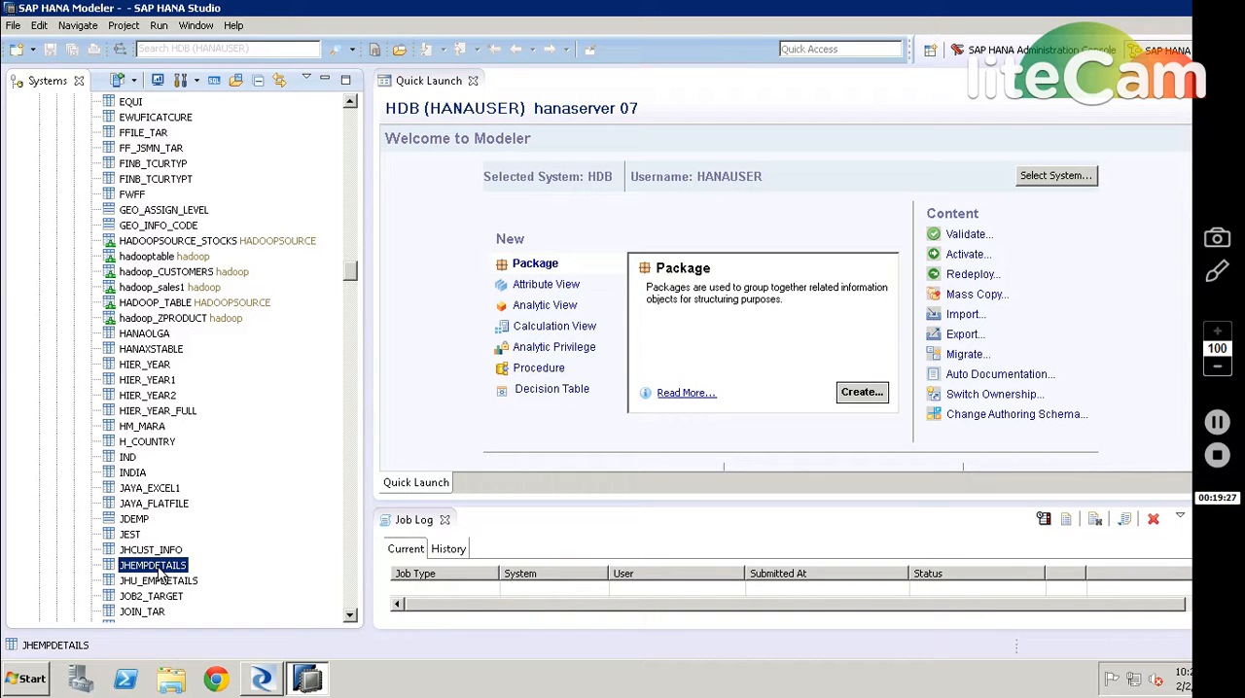
pyautogui.doubleClick(156, 566)
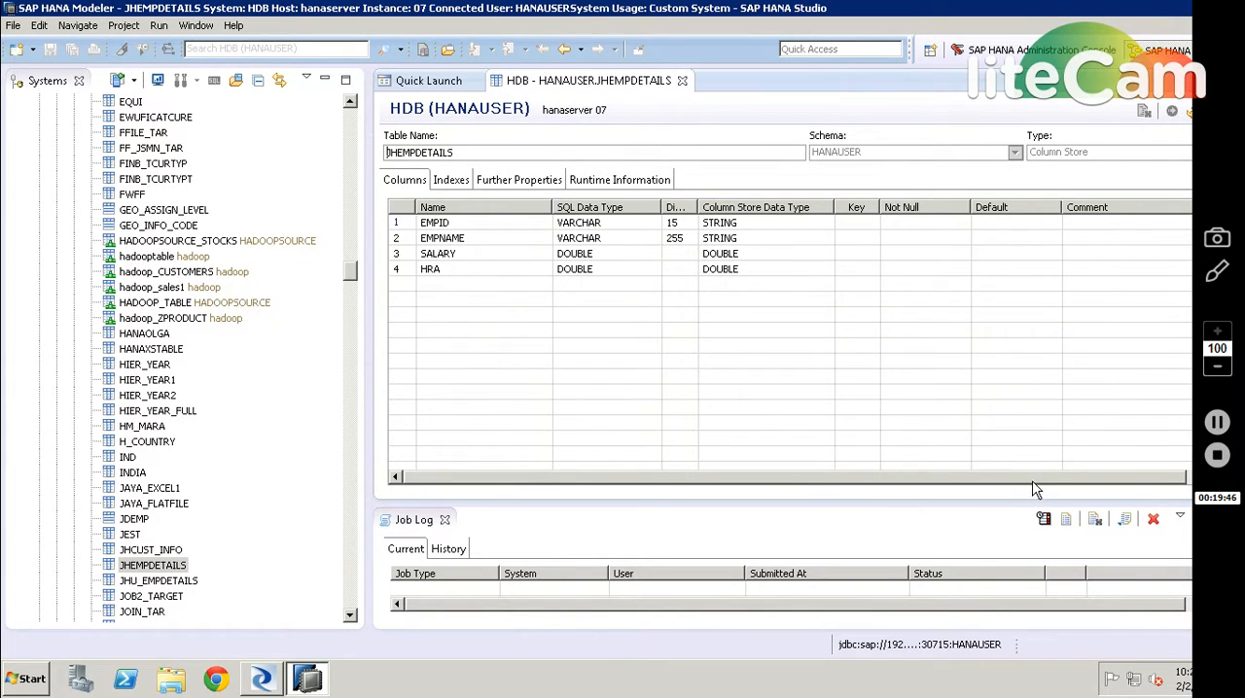
pyautogui.moveTo(1036, 479); pyautogui.dragTo(1117, 470)
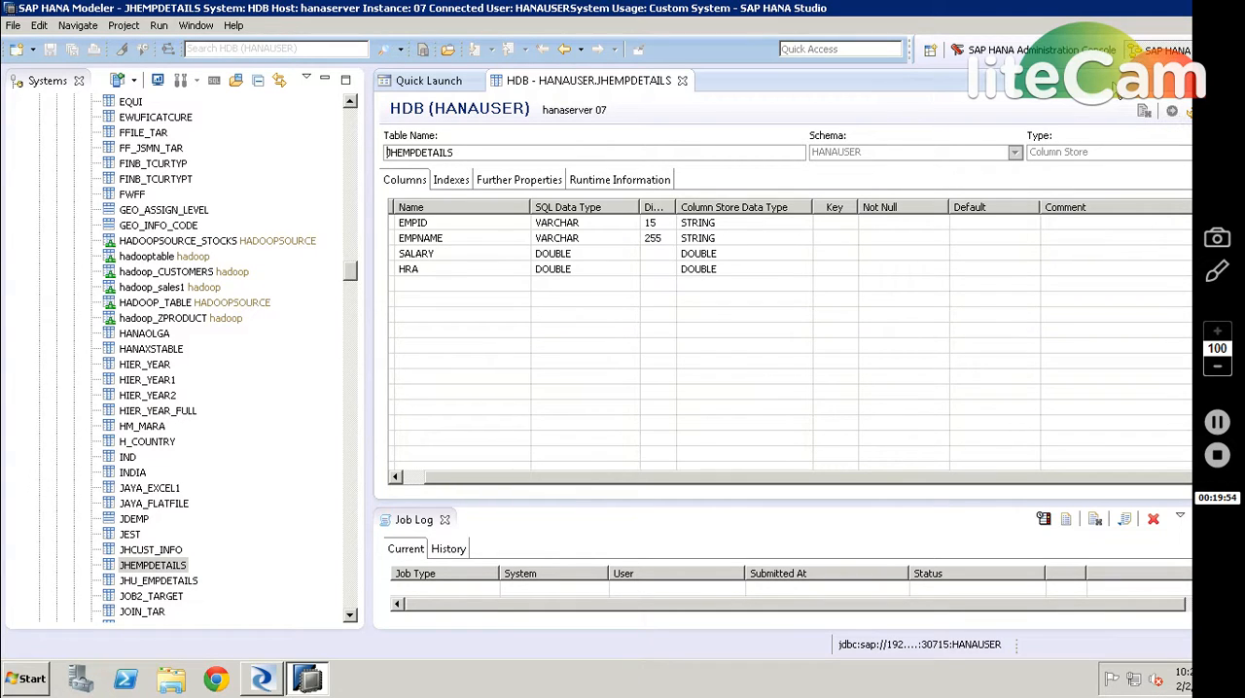
# Open the content of the JHEMPDETAILS table to check the loaded employee records
pyautogui.rightClick(138, 568)
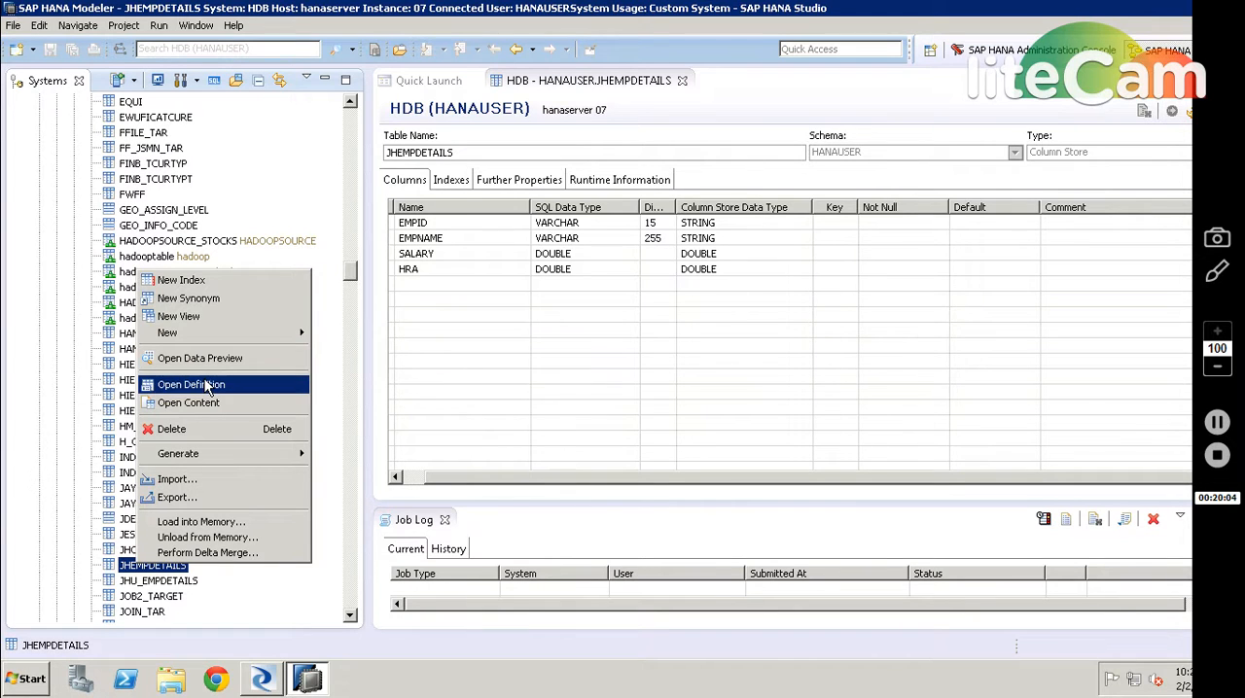
pyautogui.click(199, 404)
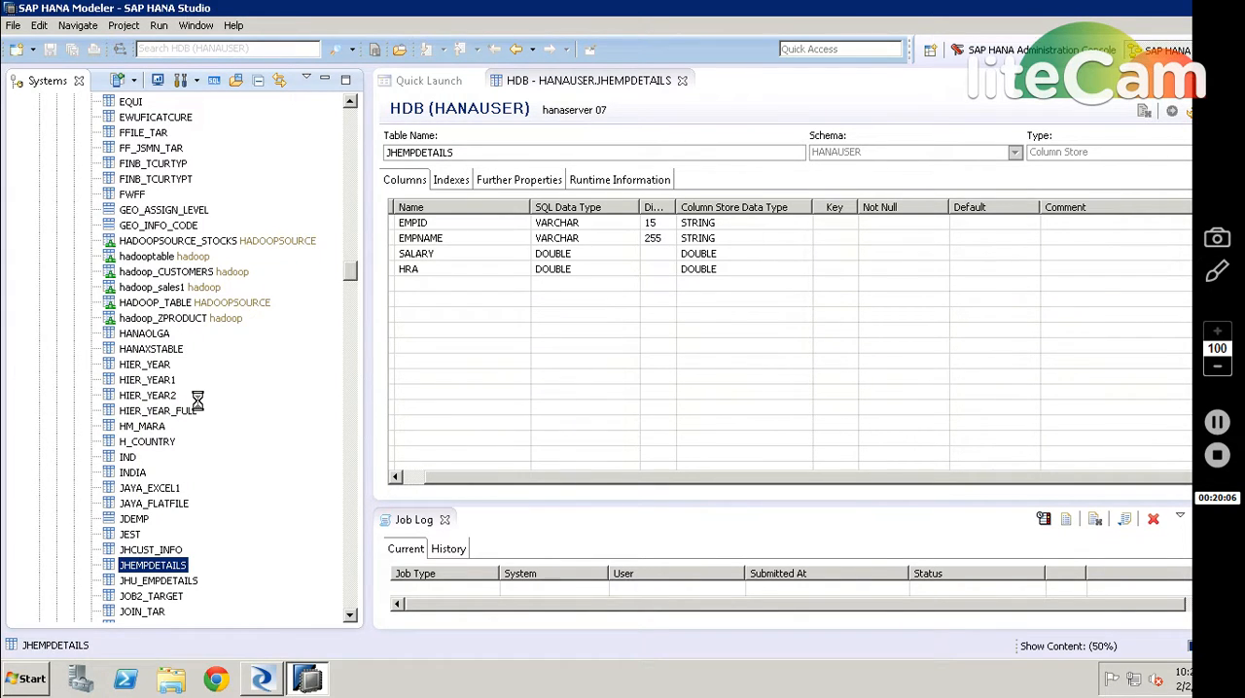